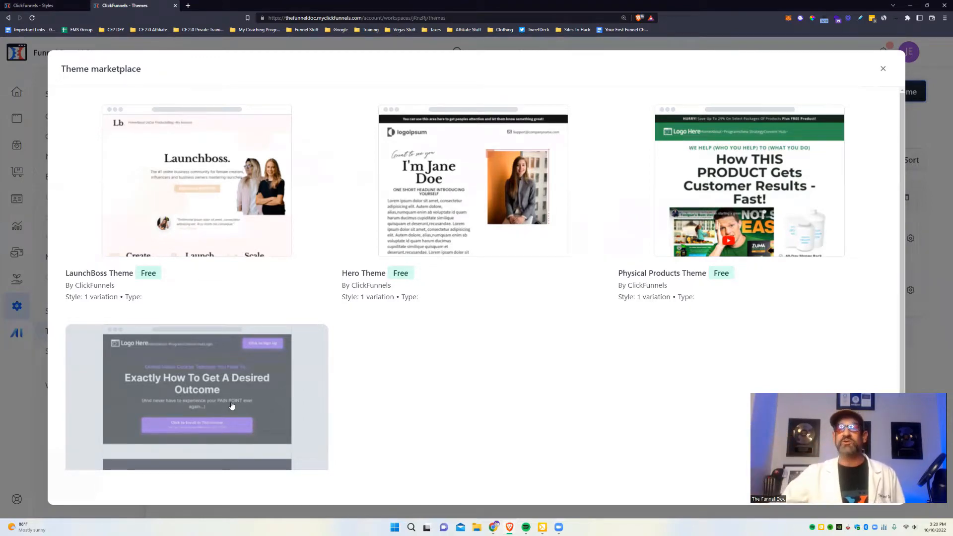
Close the theme marketplace and open the list of the site's theme pages.
{"action": "left_click", "coordinate": [884, 69]}
{"action": "left_click", "coordinate": [17, 118]}
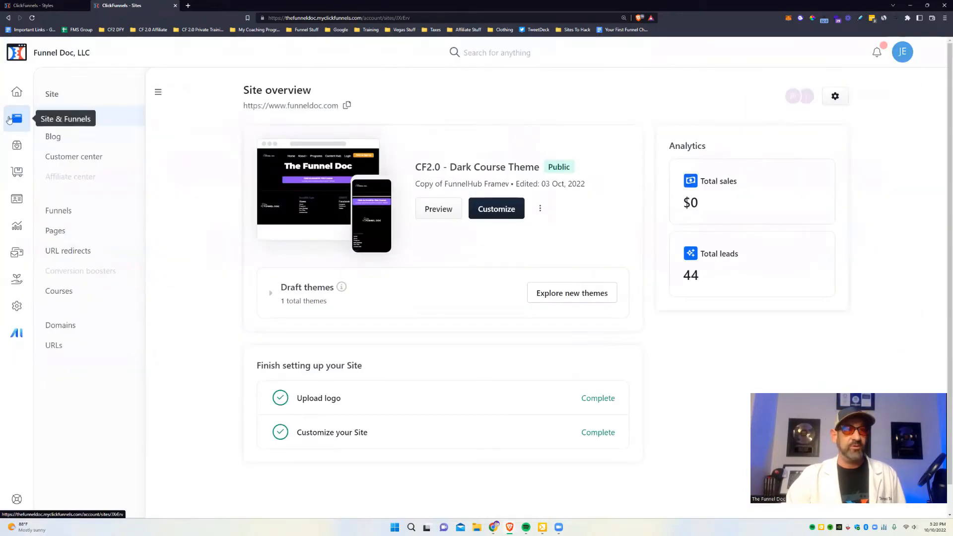
{"action": "left_click", "coordinate": [68, 231]}
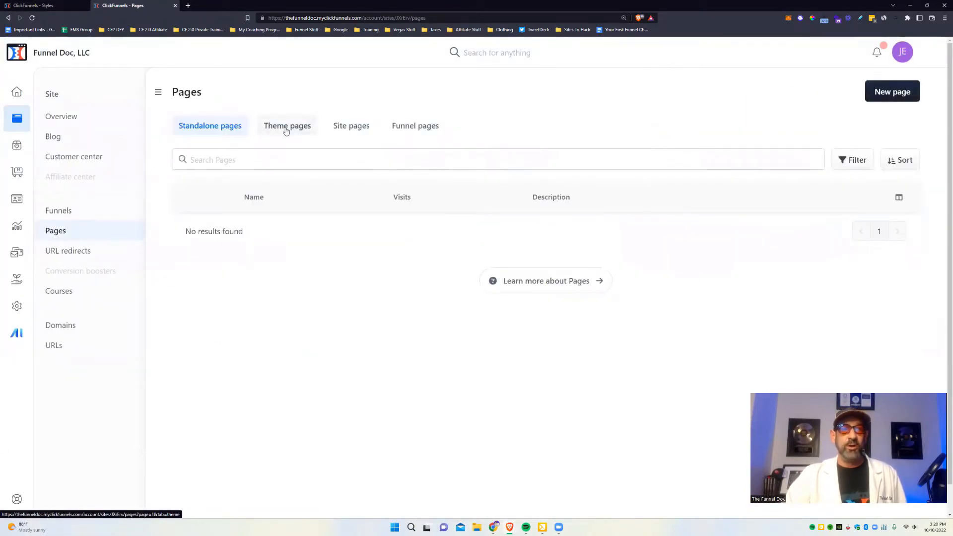
{"action": "left_click", "coordinate": [288, 131]}
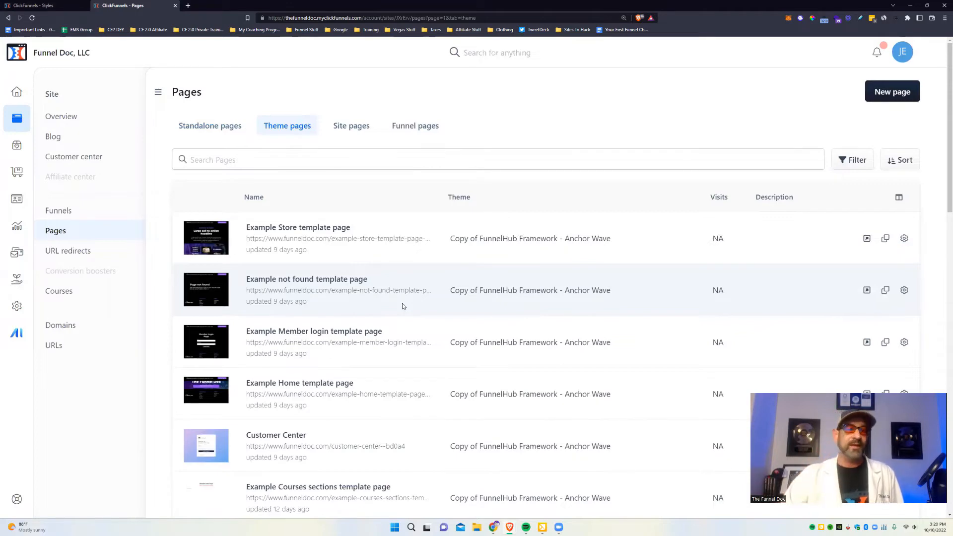
Look through the theme's template pages, view the course template in the theme editor, and return to the themes list.
{"action": "scroll", "coordinate": [403, 306], "scroll_direction": "down", "scroll_amount": 5}
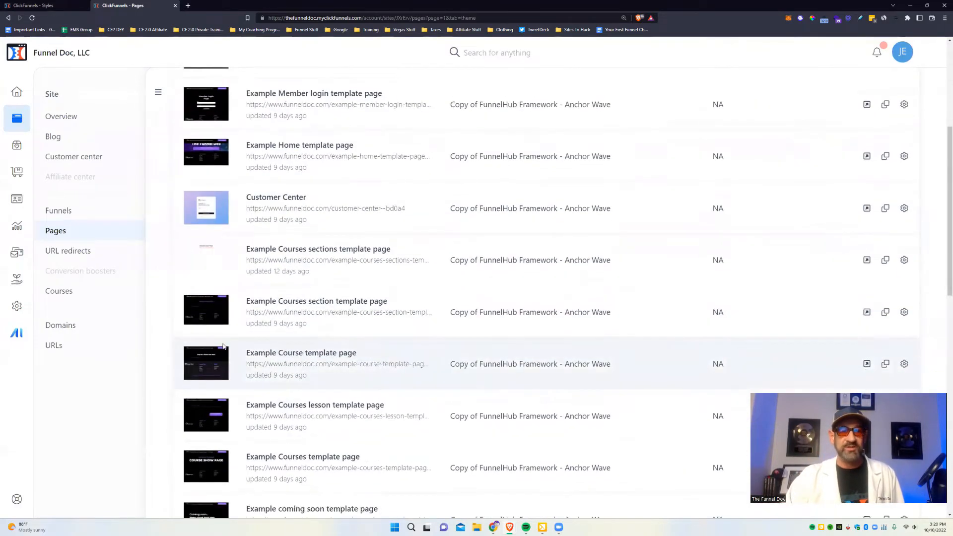
{"action": "scroll", "coordinate": [292, 370], "scroll_direction": "down", "scroll_amount": 5}
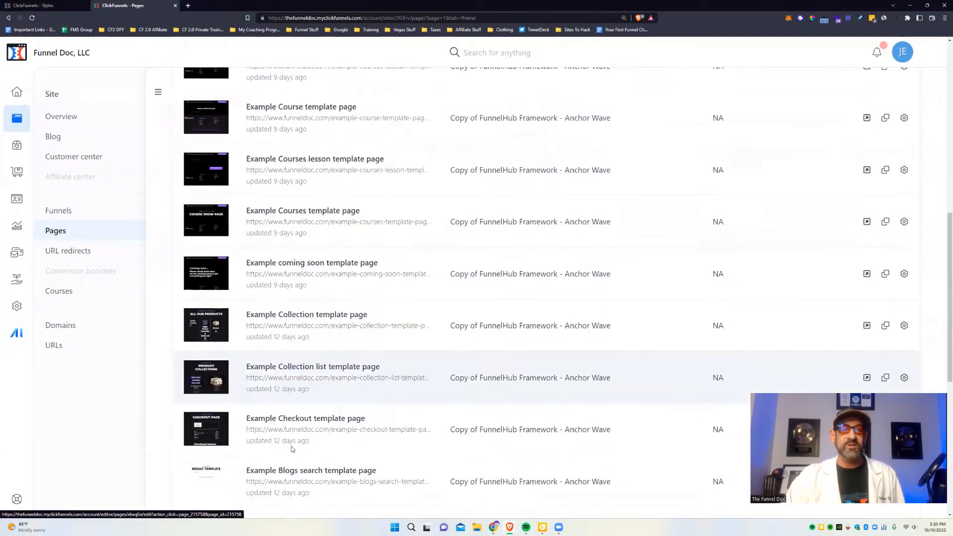
{"action": "scroll", "coordinate": [293, 447], "scroll_direction": "up", "scroll_amount": 5}
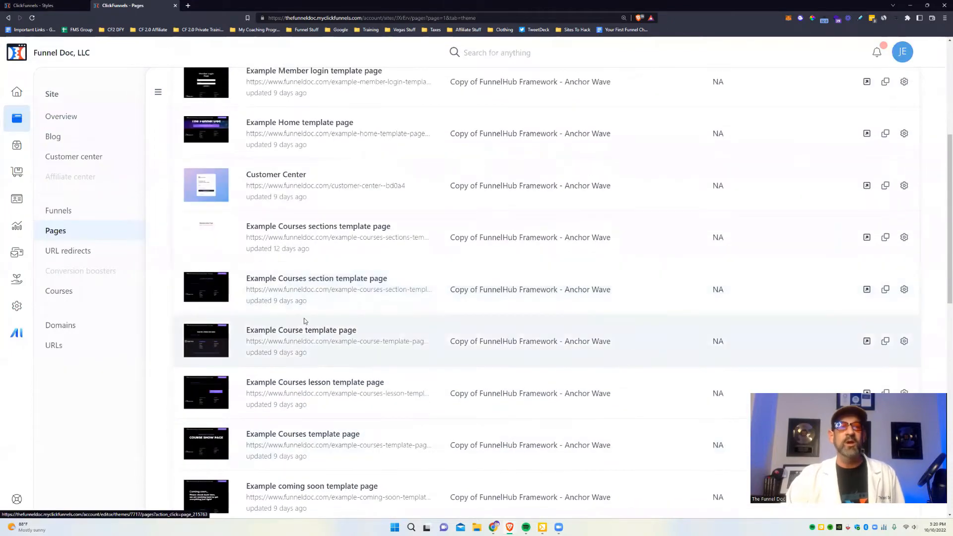
{"action": "left_click", "coordinate": [363, 331]}
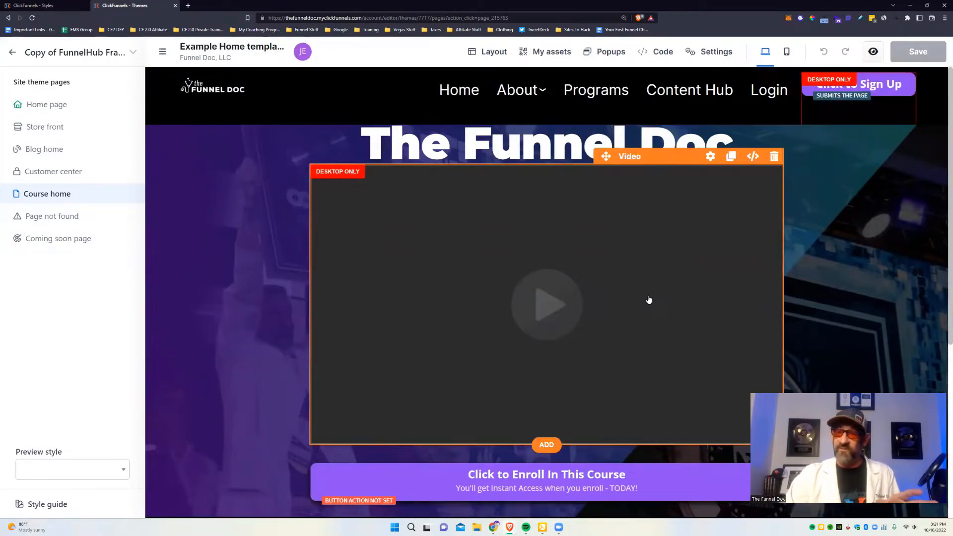
{"action": "left_click", "coordinate": [12, 55]}
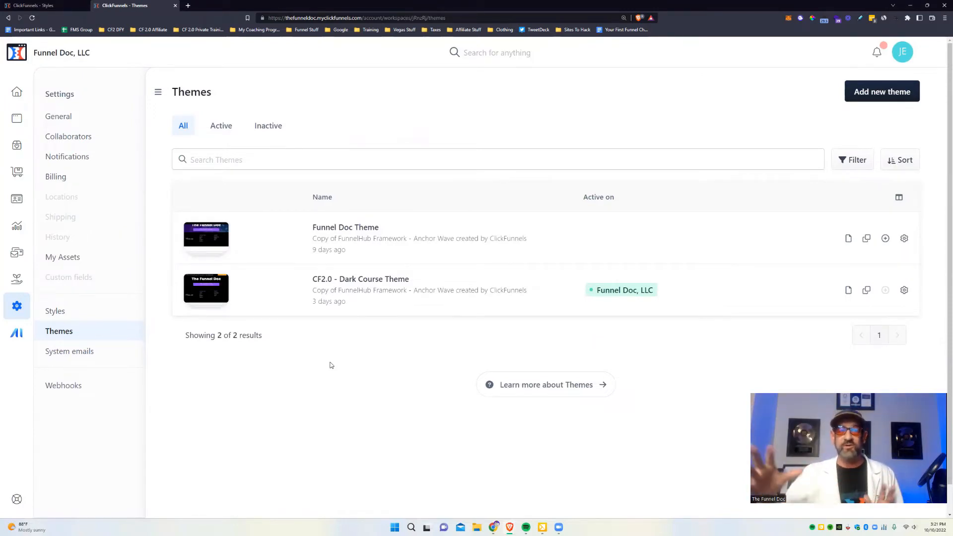
Create a new workspace style named "CF2 Done For You".
{"action": "left_click", "coordinate": [59, 311]}
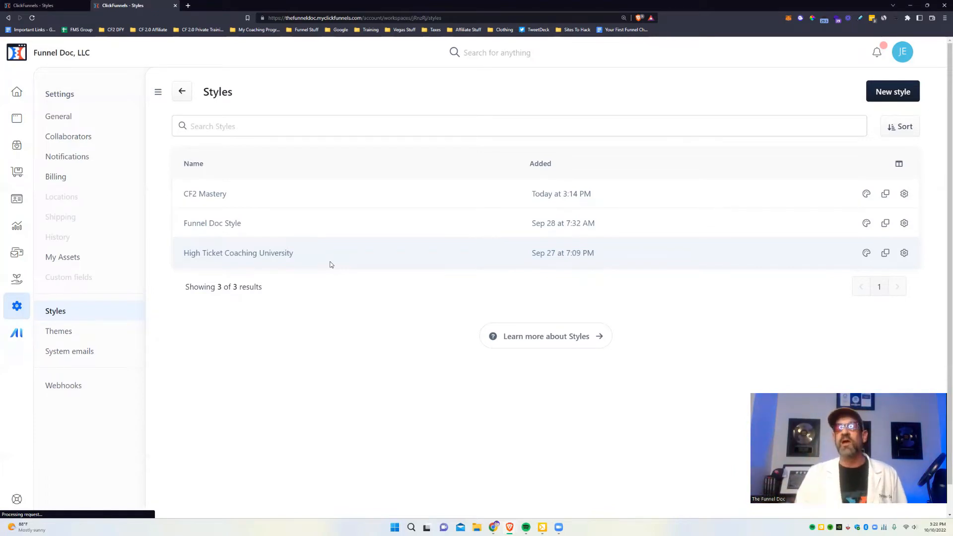
{"action": "left_click", "coordinate": [888, 93]}
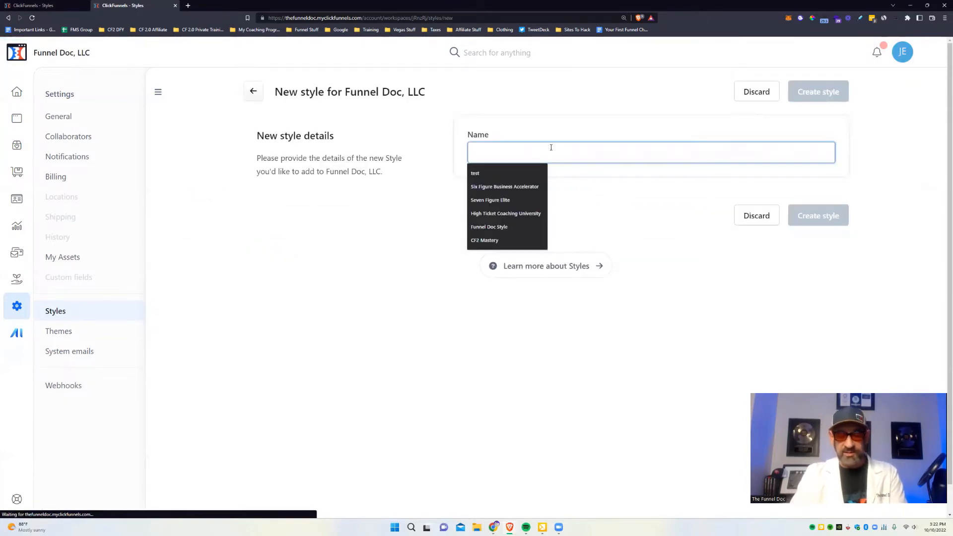
{"action": "type", "text": "CF2 Done FDo"}
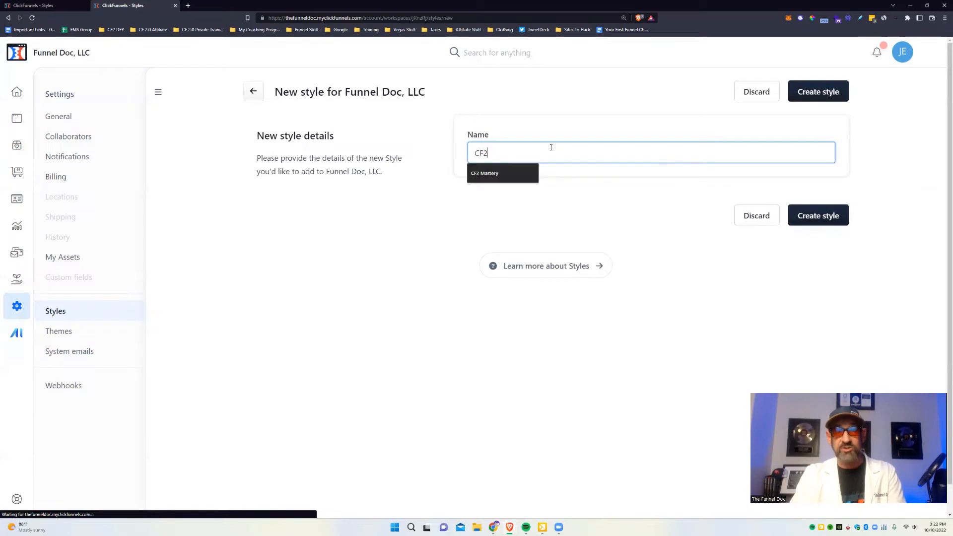
{"action": "key", "text": "BackSpace"}
{"action": "key", "text": "BackSpace"}
{"action": "type", "text": "or You"}
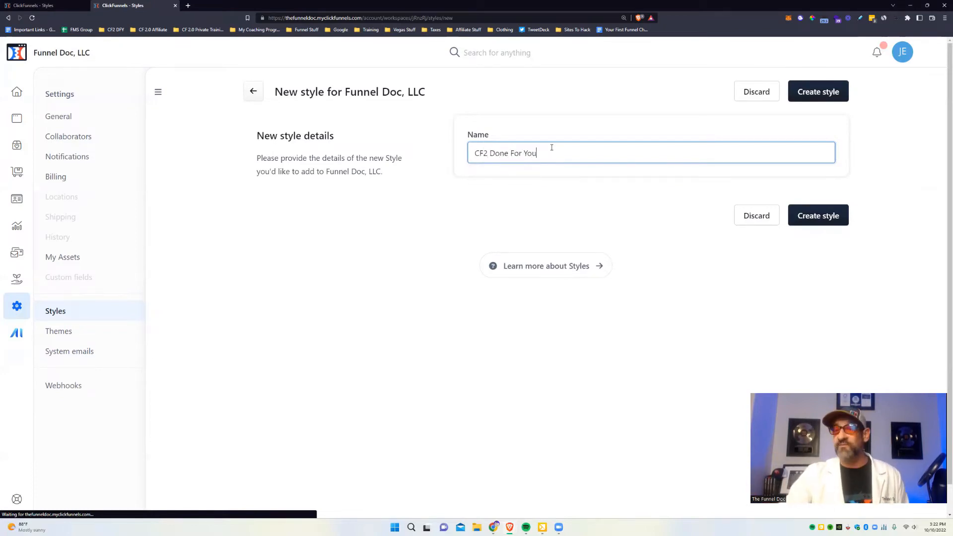
{"action": "left_click", "coordinate": [820, 223]}
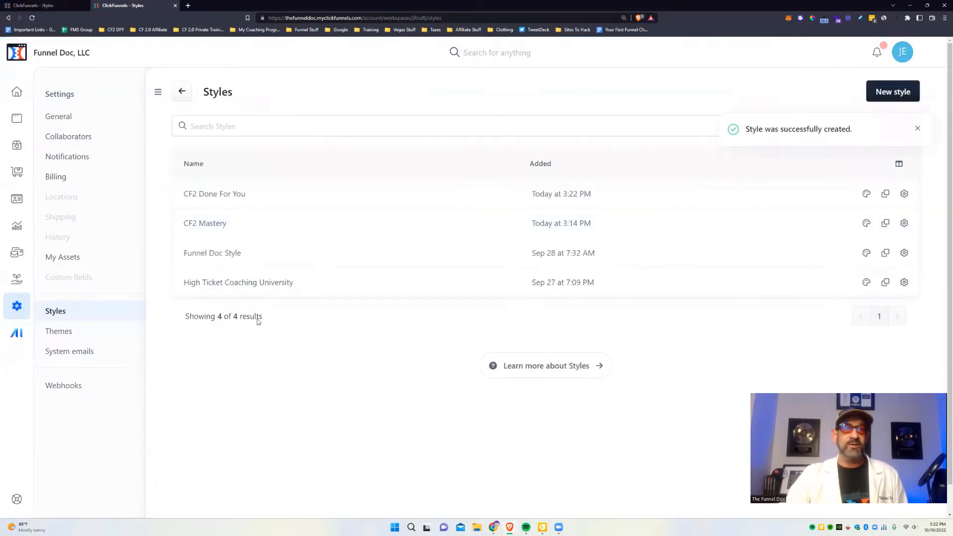
Open the font settings of the CF2 Done For You style and set the mobile base font size to 15 px.
{"action": "left_click", "coordinate": [867, 194]}
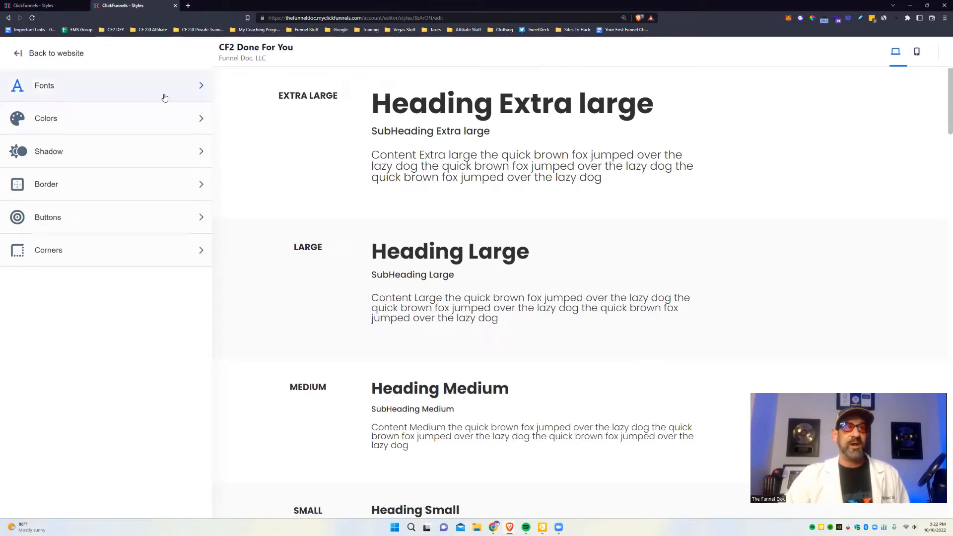
{"action": "left_click", "coordinate": [188, 88]}
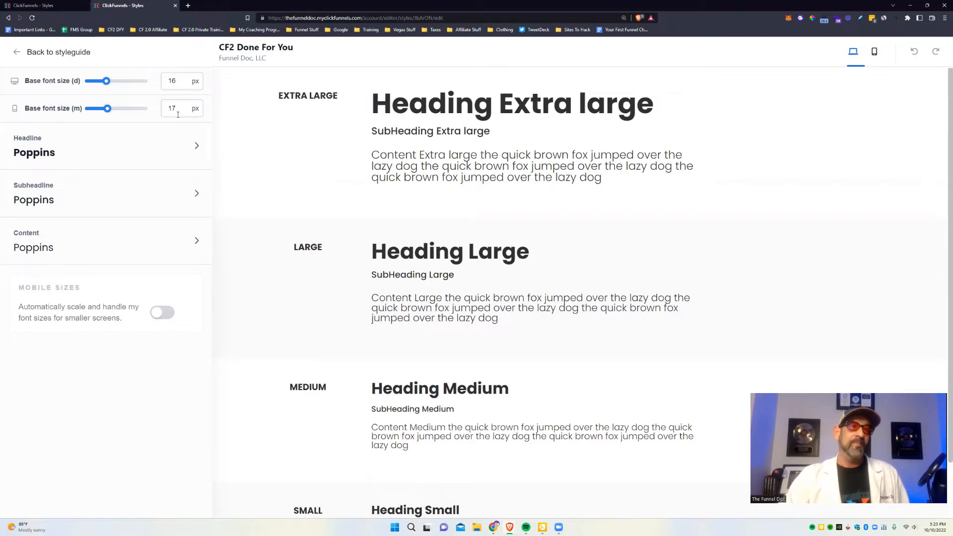
{"action": "left_click", "coordinate": [107, 110]}
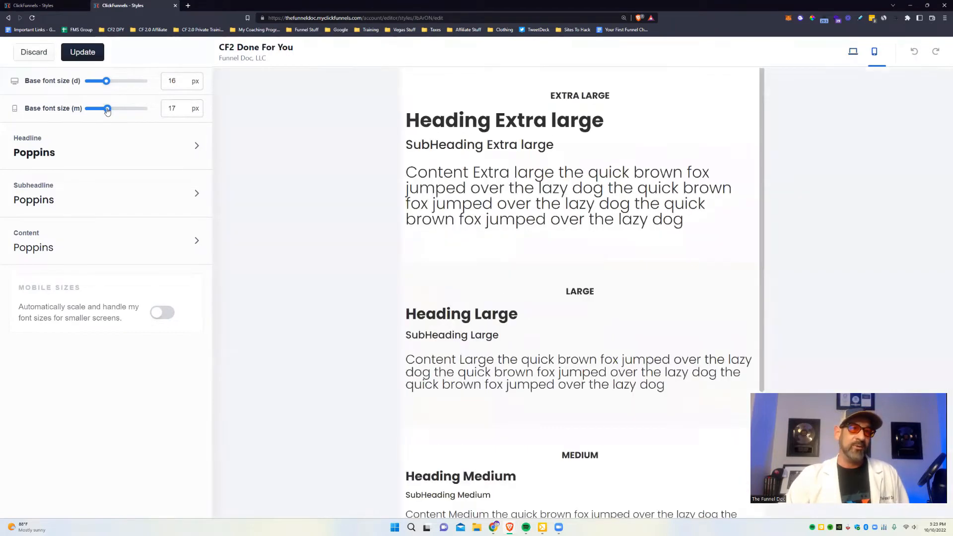
{"action": "left_click_drag", "start_coordinate": [108, 110], "coordinate": [105, 110]}
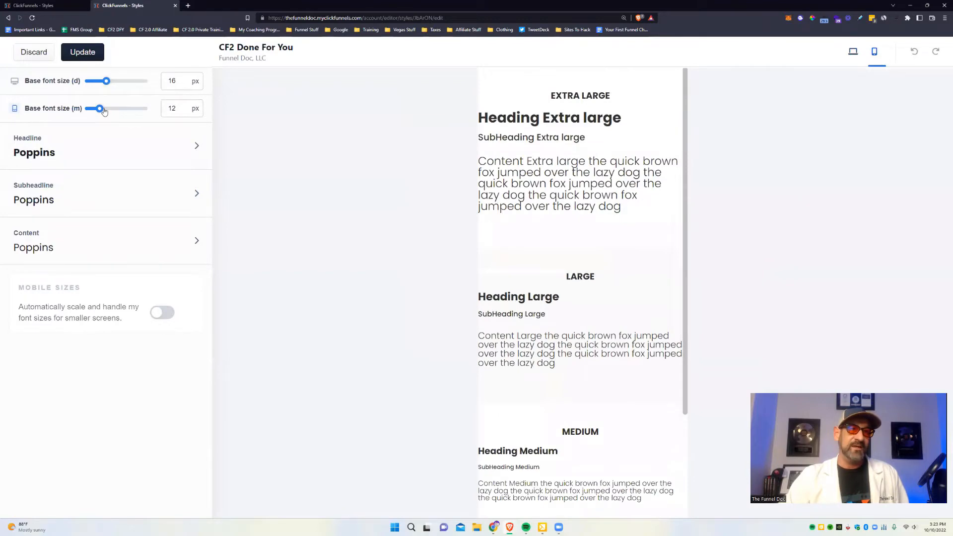
Set the style's desktop base font size to 22 px.
{"action": "double_click", "coordinate": [182, 77]}
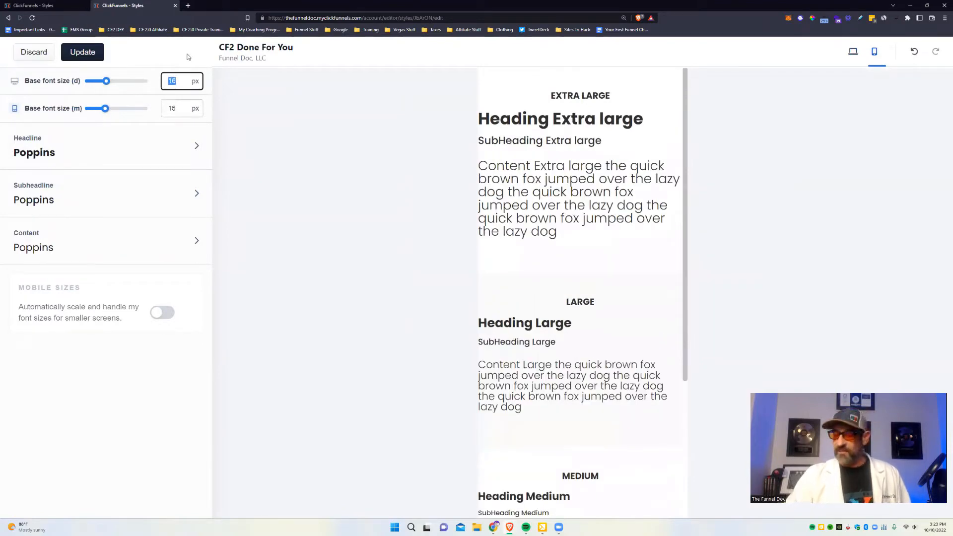
{"action": "type", "text": "22"}
{"action": "left_click", "coordinate": [208, 61]}
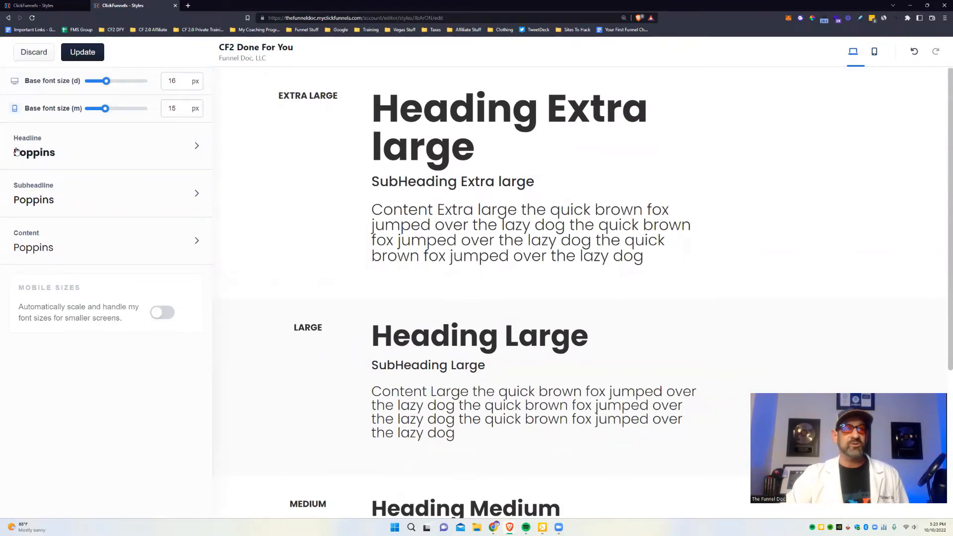
Examine the heading, subheading and content previews at the extra large, large, medium and small sizes.
{"action": "triple_click", "coordinate": [519, 144]}
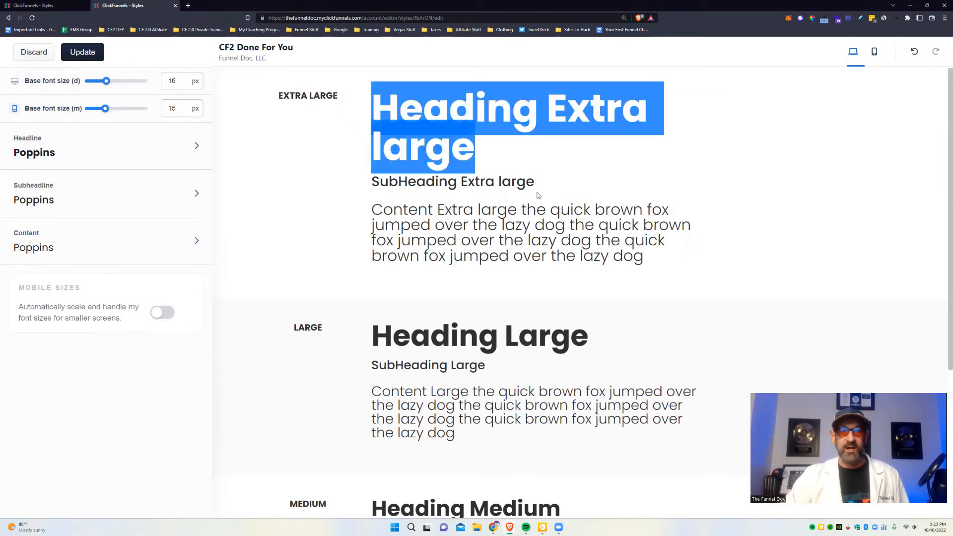
{"action": "left_click_drag", "start_coordinate": [539, 185], "coordinate": [375, 181]}
{"action": "left_click", "coordinate": [639, 254]}
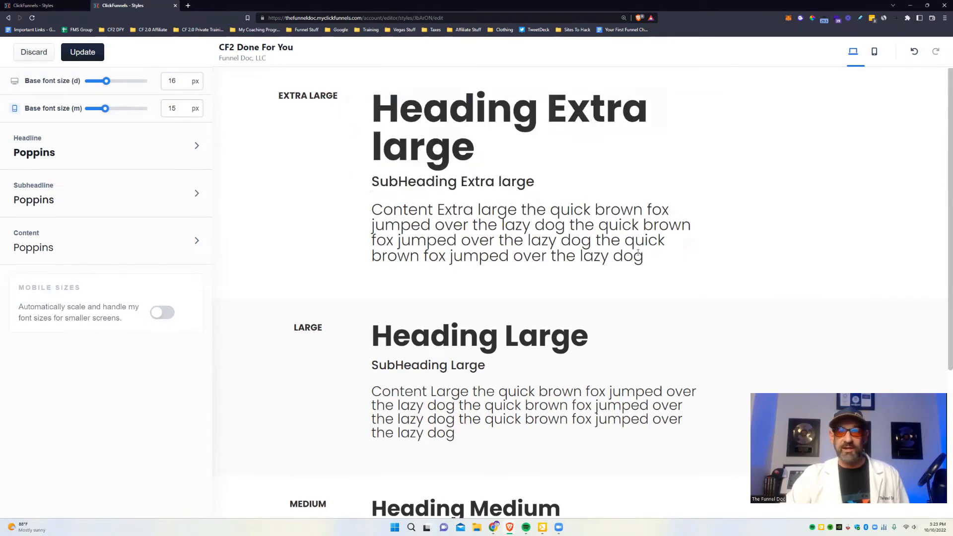
{"action": "left_click_drag", "start_coordinate": [639, 254], "coordinate": [370, 211]}
{"action": "scroll", "coordinate": [477, 240], "scroll_direction": "down", "scroll_amount": 2}
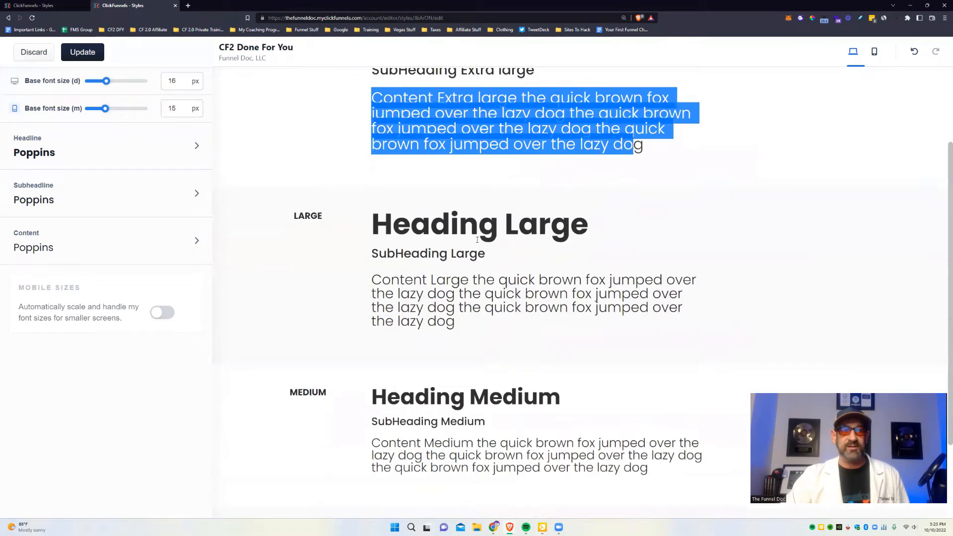
{"action": "scroll", "coordinate": [288, 105], "scroll_direction": "up", "scroll_amount": 2}
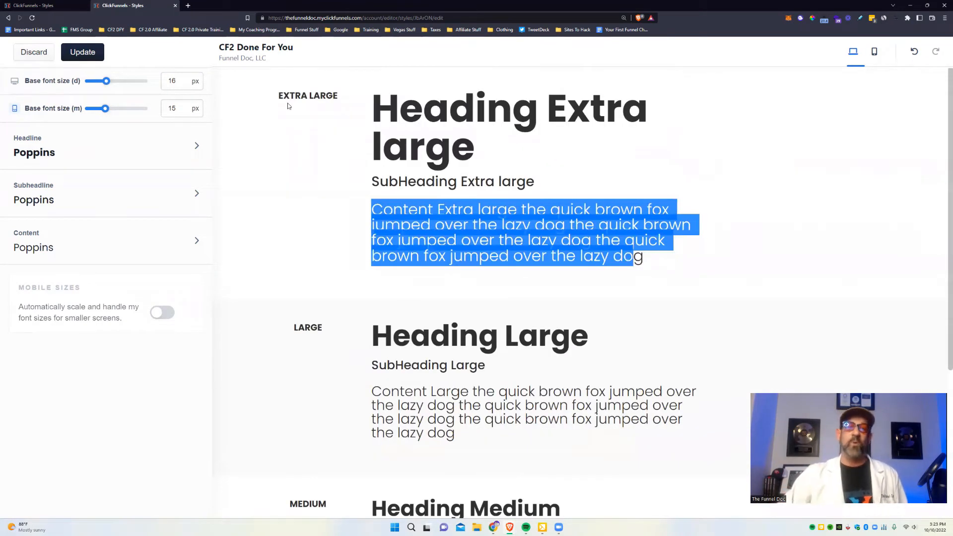
{"action": "scroll", "coordinate": [323, 273], "scroll_direction": "down", "scroll_amount": 4}
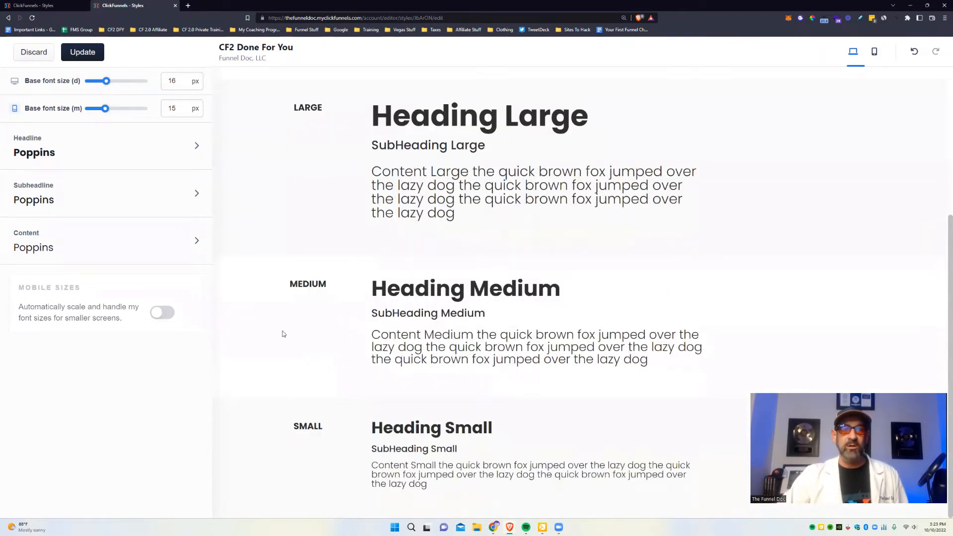
{"action": "scroll", "coordinate": [283, 334], "scroll_direction": "up", "scroll_amount": 4}
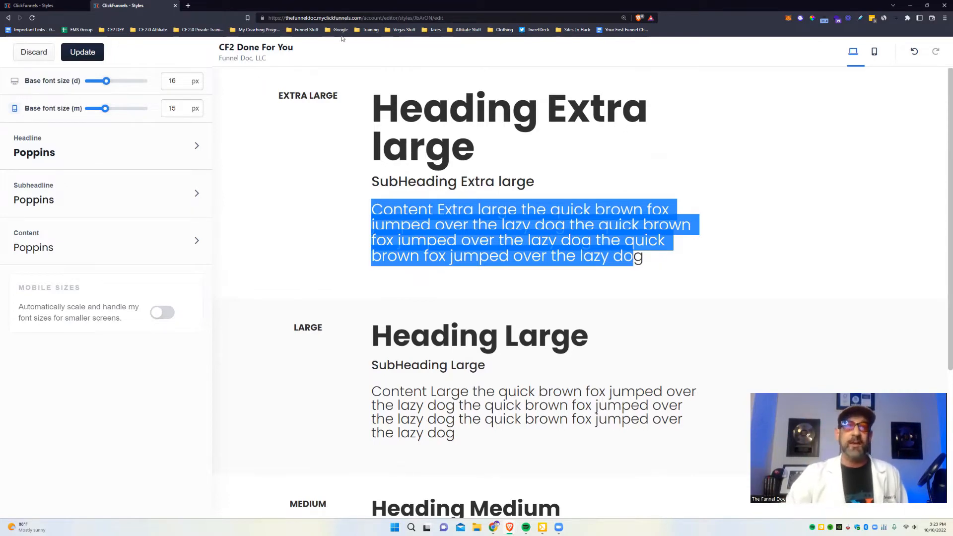
{"action": "scroll", "coordinate": [325, 271], "scroll_direction": "down", "scroll_amount": 2}
{"action": "scroll", "coordinate": [305, 337], "scroll_direction": "down", "scroll_amount": 1}
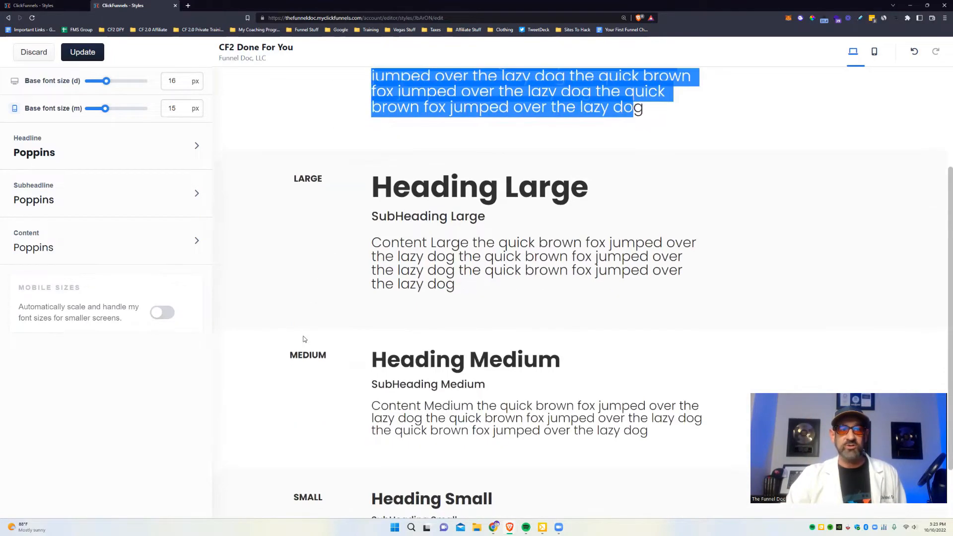
{"action": "scroll", "coordinate": [304, 424], "scroll_direction": "down", "scroll_amount": 2}
{"action": "scroll", "coordinate": [342, 187], "scroll_direction": "up", "scroll_amount": 4}
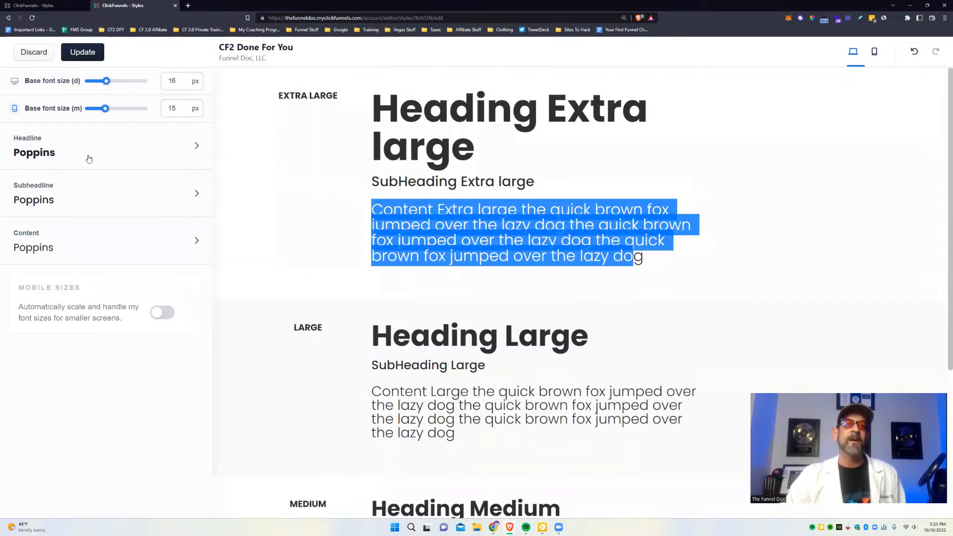
Change the headline font family to Montserrat.
{"action": "left_click", "coordinate": [198, 146]}
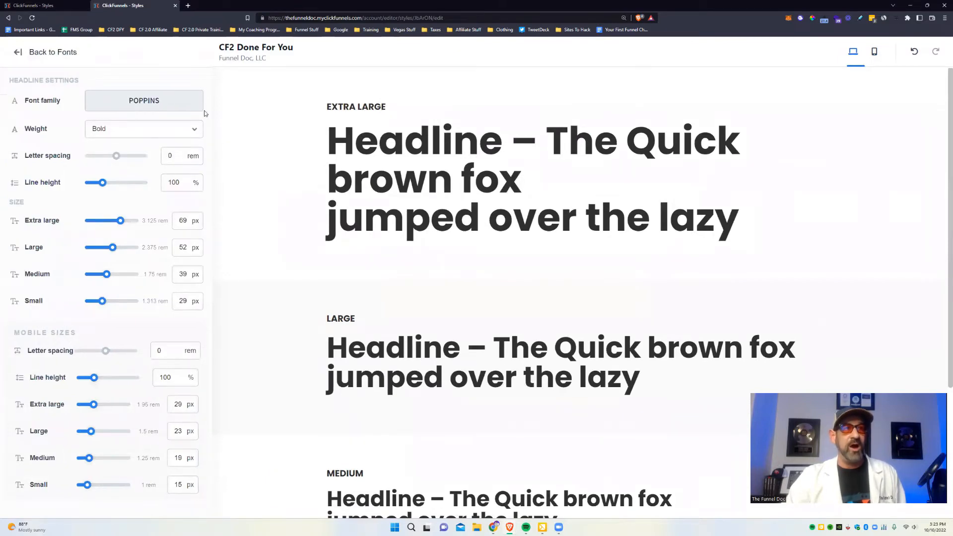
{"action": "left_click", "coordinate": [149, 101]}
{"action": "scroll", "coordinate": [99, 348], "scroll_direction": "down", "scroll_amount": 5}
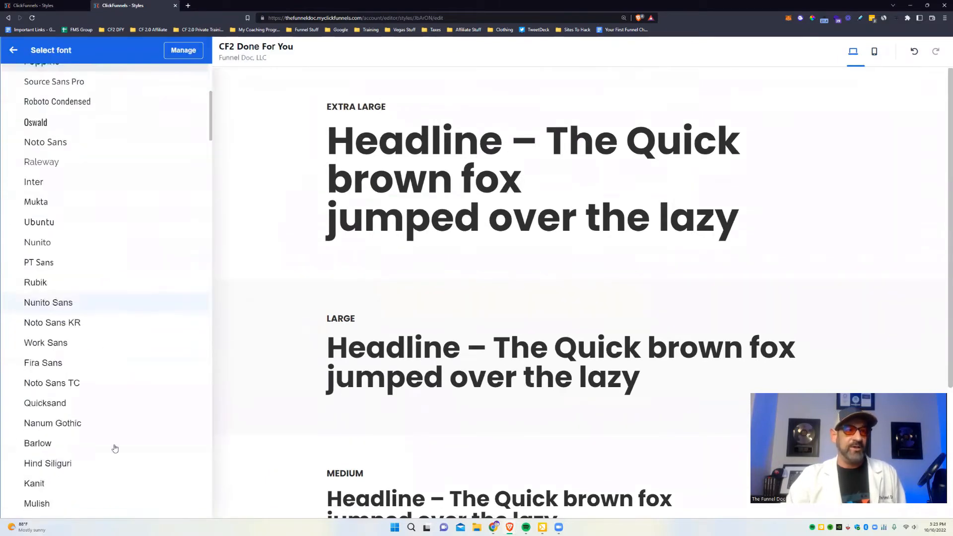
{"action": "scroll", "coordinate": [114, 448], "scroll_direction": "up", "scroll_amount": 5}
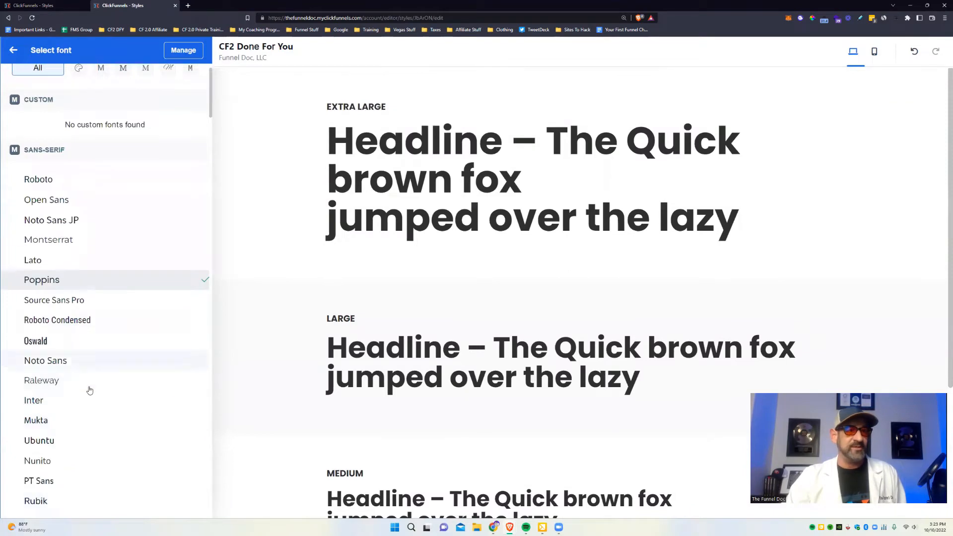
{"action": "left_click", "coordinate": [69, 240]}
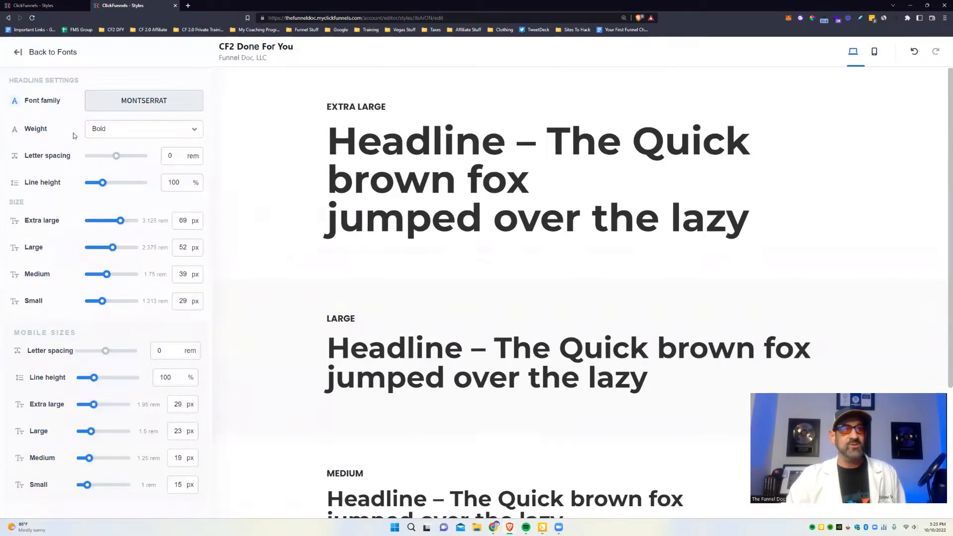
Try the Regular and Thin weights on the headline font.
{"action": "left_click", "coordinate": [133, 130]}
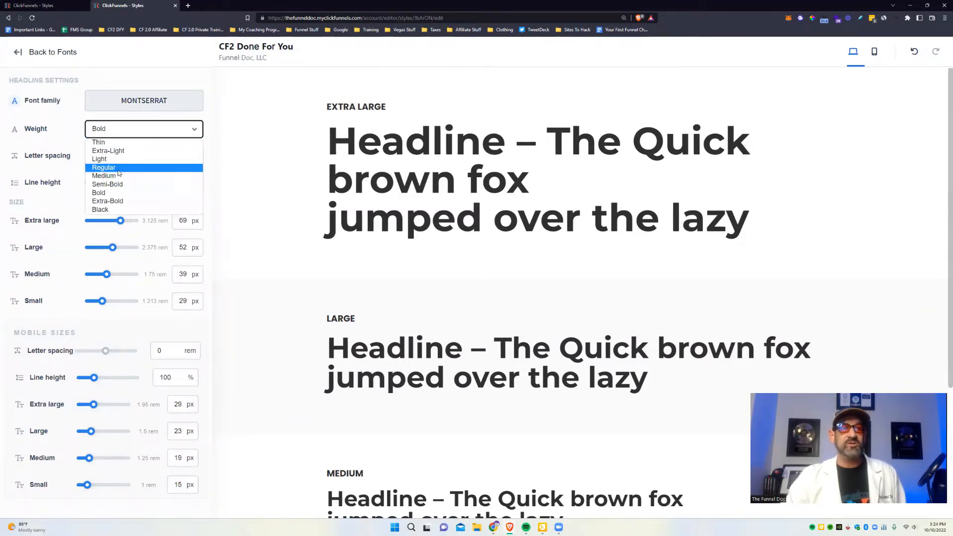
{"action": "left_click", "coordinate": [119, 171]}
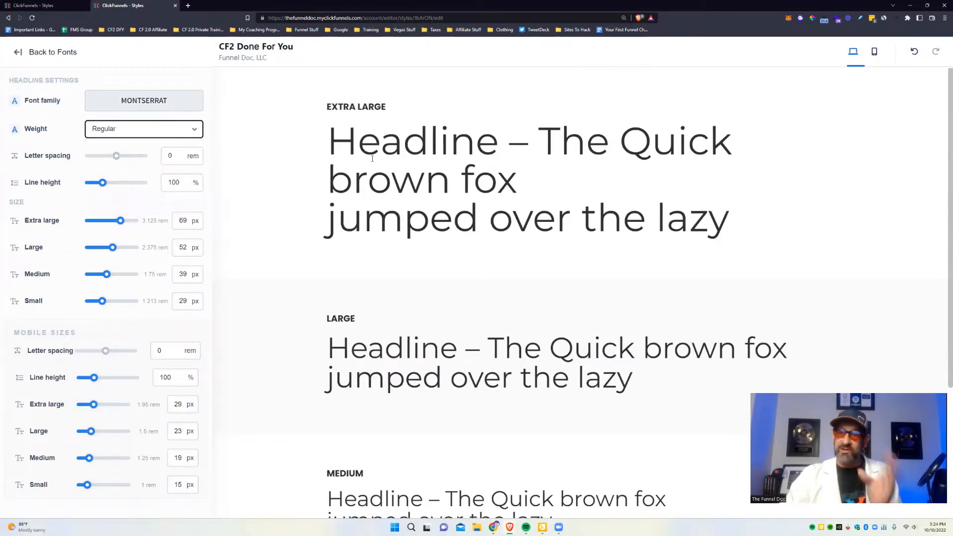
{"action": "left_click", "coordinate": [138, 128]}
{"action": "left_click", "coordinate": [139, 140]}
Set the headline font weight to Black.
{"action": "left_click", "coordinate": [187, 128]}
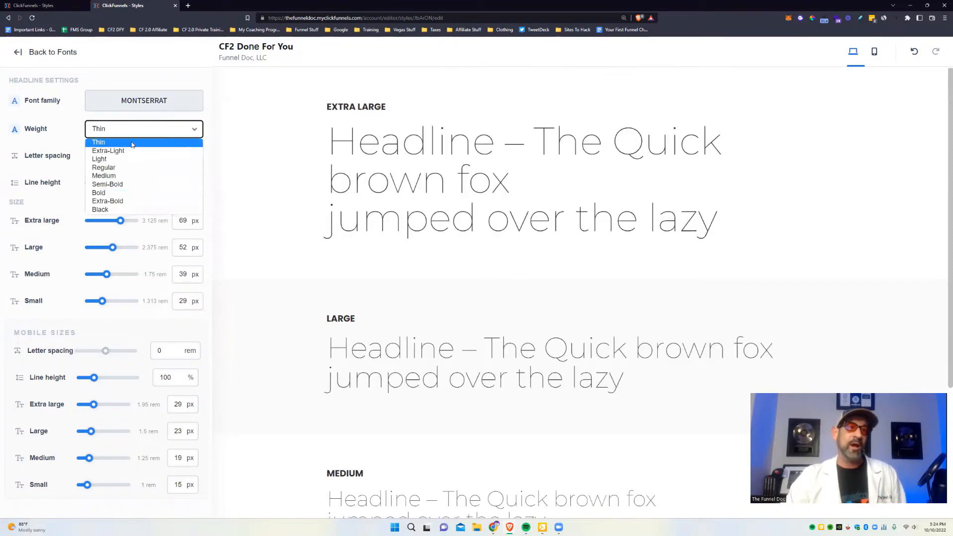
{"action": "left_click", "coordinate": [114, 201]}
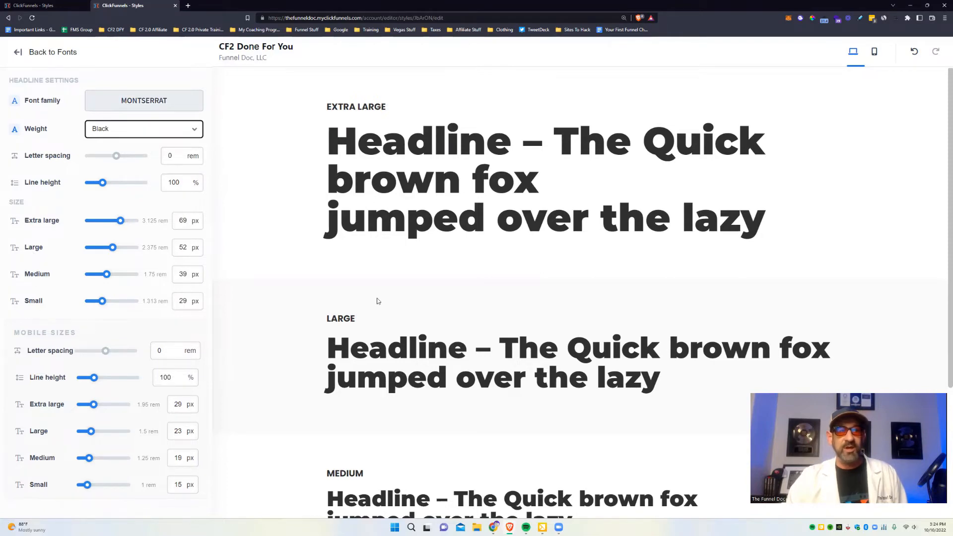
Set the headline's extra large desktop size to 72 px.
{"action": "scroll", "coordinate": [559, 229], "scroll_direction": "down", "scroll_amount": 4}
{"action": "scroll", "coordinate": [383, 441], "scroll_direction": "up", "scroll_amount": 4}
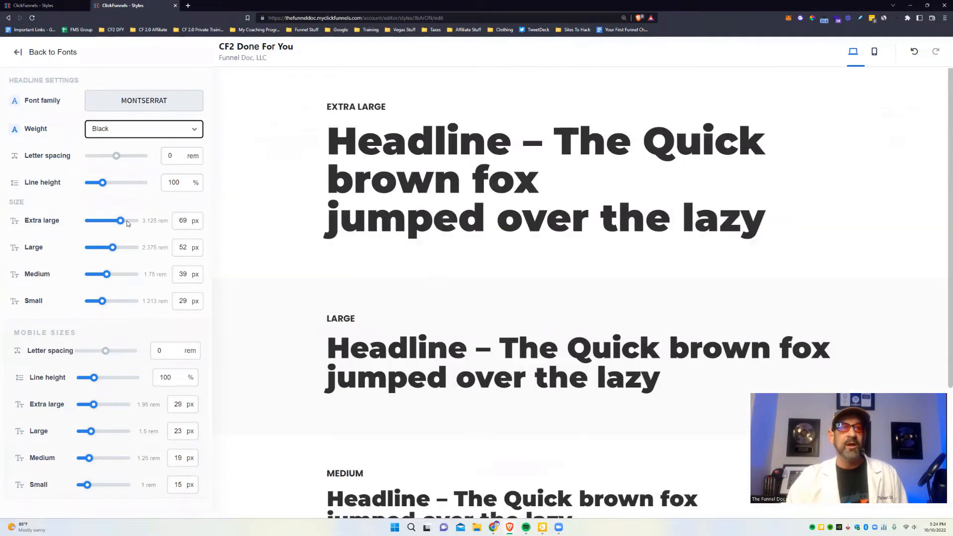
{"action": "left_click_drag", "start_coordinate": [188, 221], "coordinate": [159, 219]}
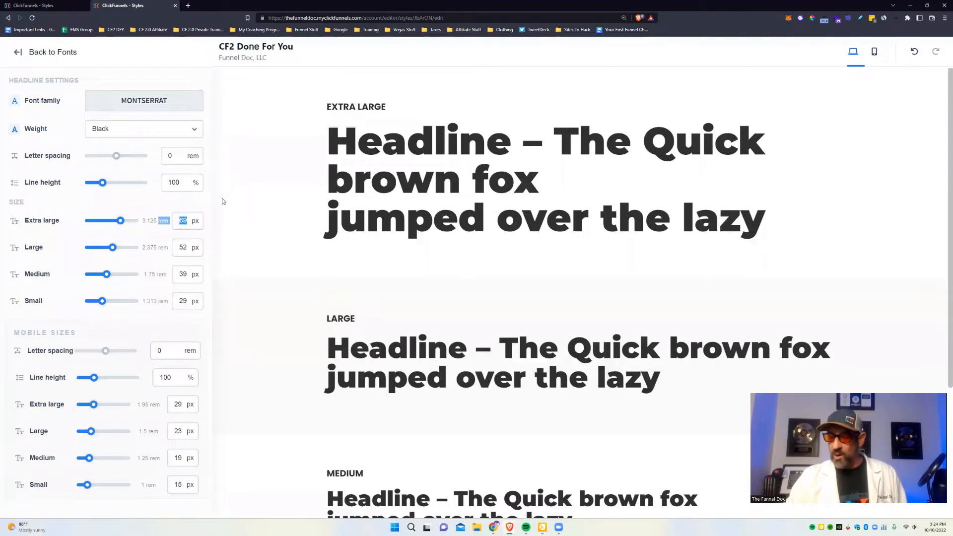
{"action": "left_click", "coordinate": [187, 223]}
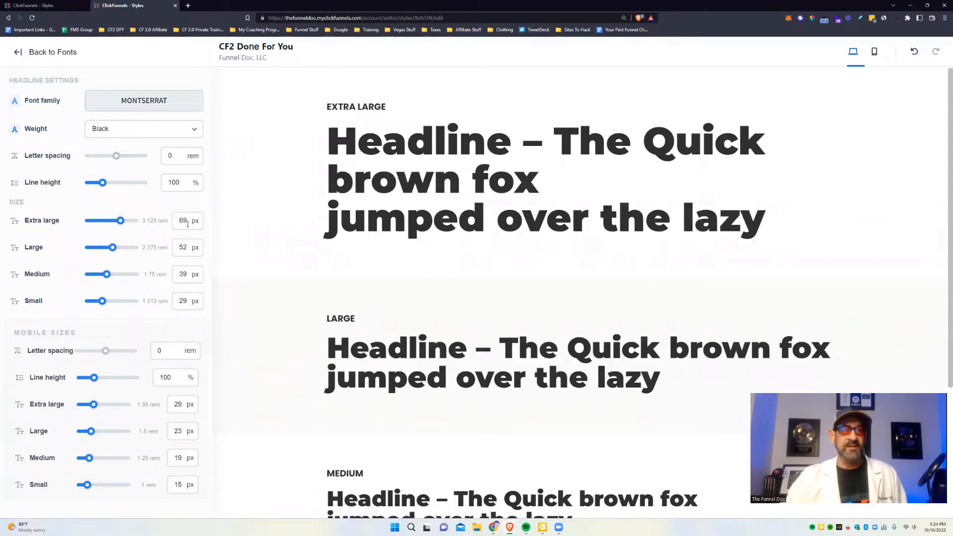
{"action": "double_click", "coordinate": [183, 220]}
{"action": "type", "text": "72"}
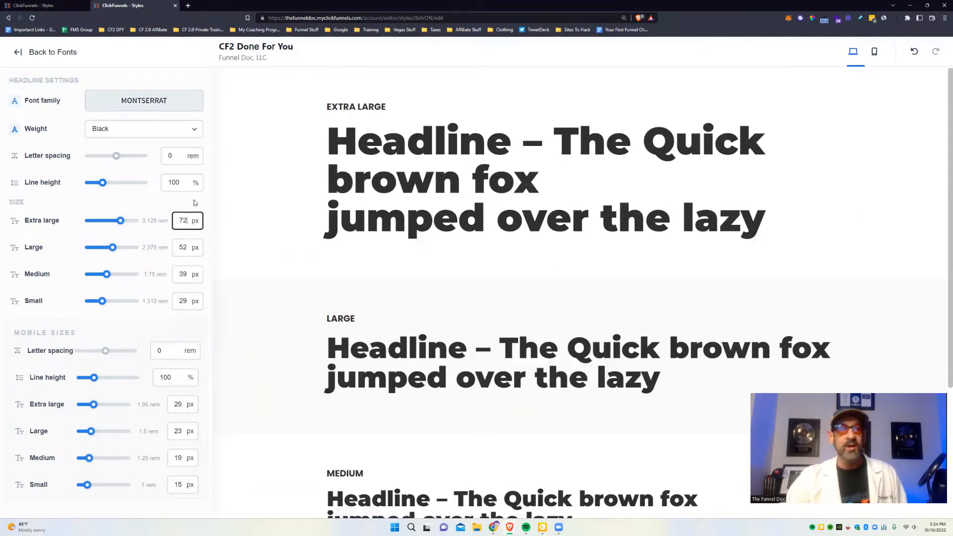
{"action": "left_click", "coordinate": [267, 282]}
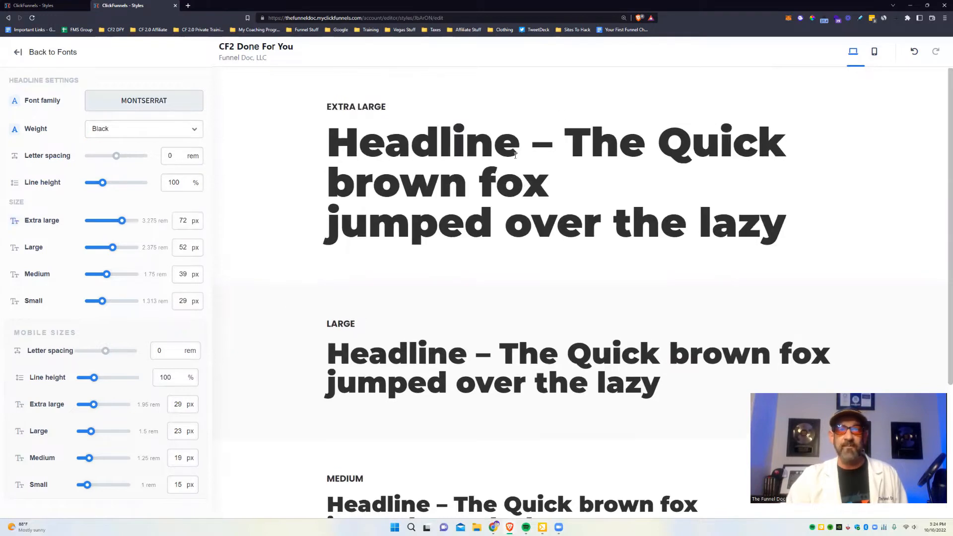
Set the headline's large desktop size to 45 px.
{"action": "scroll", "coordinate": [352, 237], "scroll_direction": "down", "scroll_amount": 2}
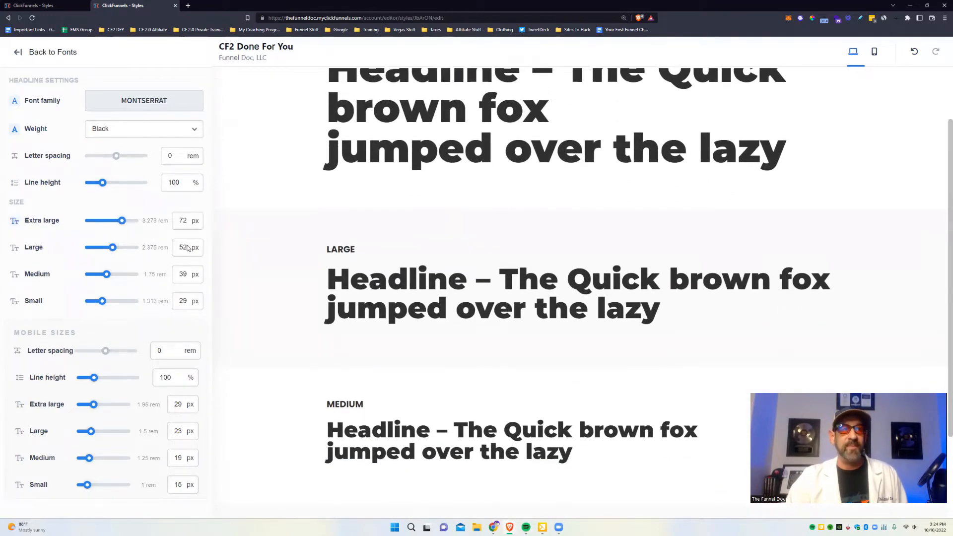
{"action": "double_click", "coordinate": [181, 247]}
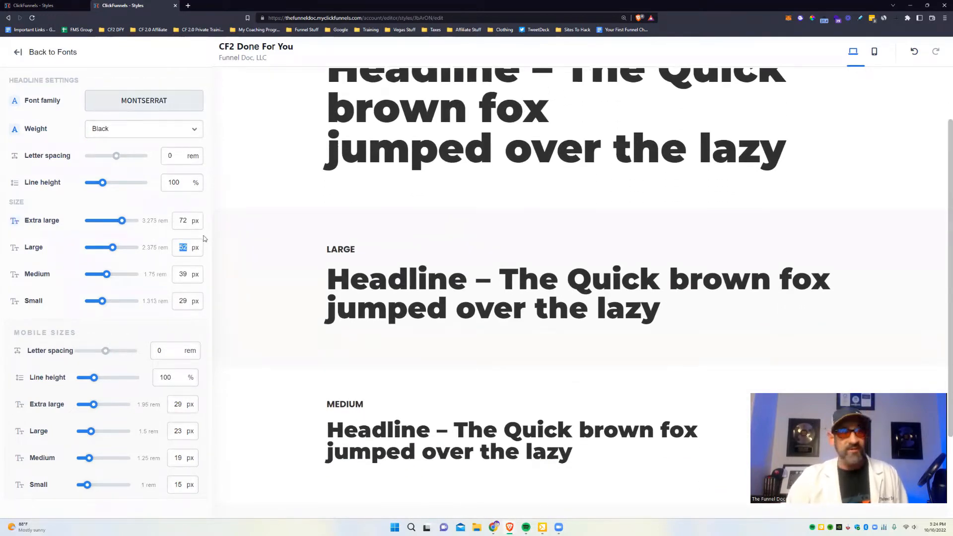
{"action": "key", "text": "BackSpace"}
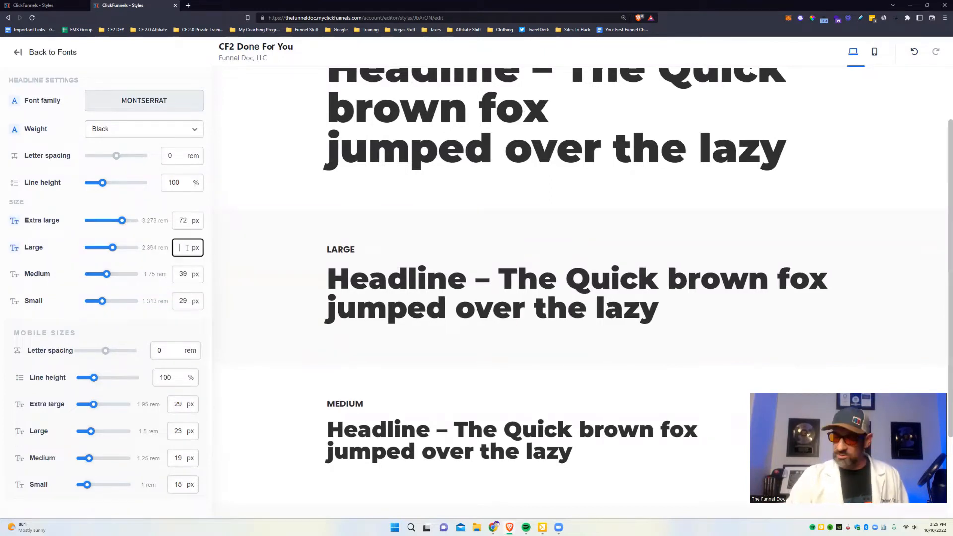
{"action": "left_click", "coordinate": [236, 298]}
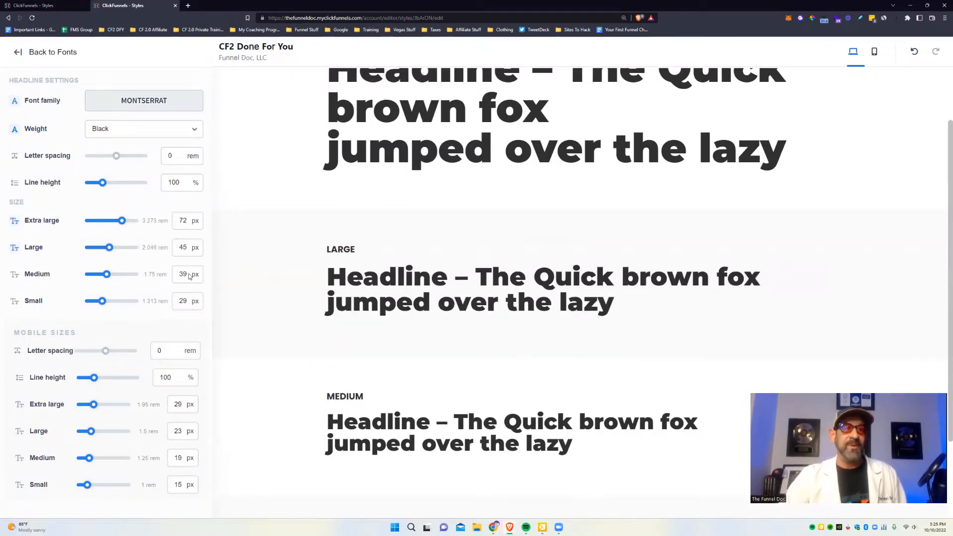
Set the headline's medium desktop size to 32 px and its small desktop size to 22 px.
{"action": "left_click_drag", "start_coordinate": [184, 274], "coordinate": [194, 274]}
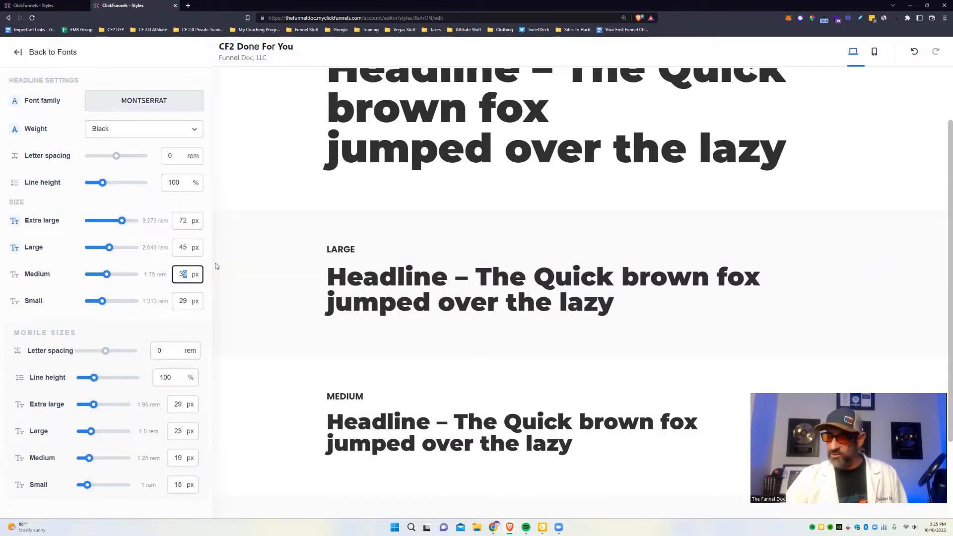
{"action": "left_click", "coordinate": [301, 287]}
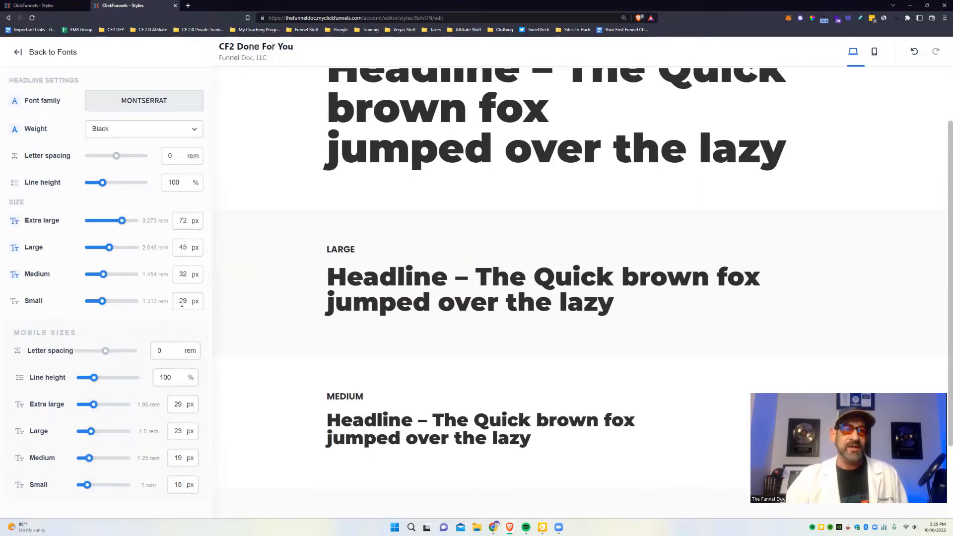
{"action": "left_click_drag", "start_coordinate": [183, 300], "coordinate": [208, 297]}
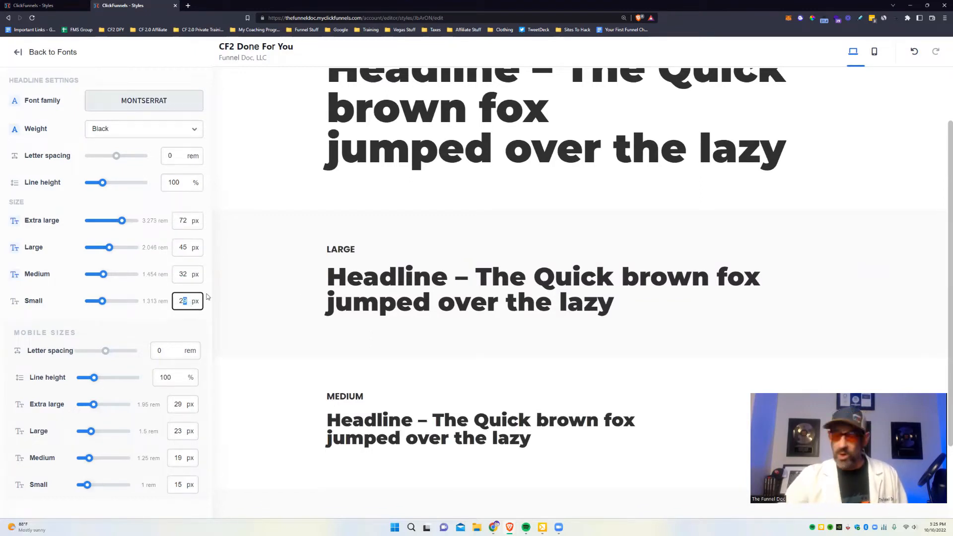
{"action": "left_click", "coordinate": [287, 312]}
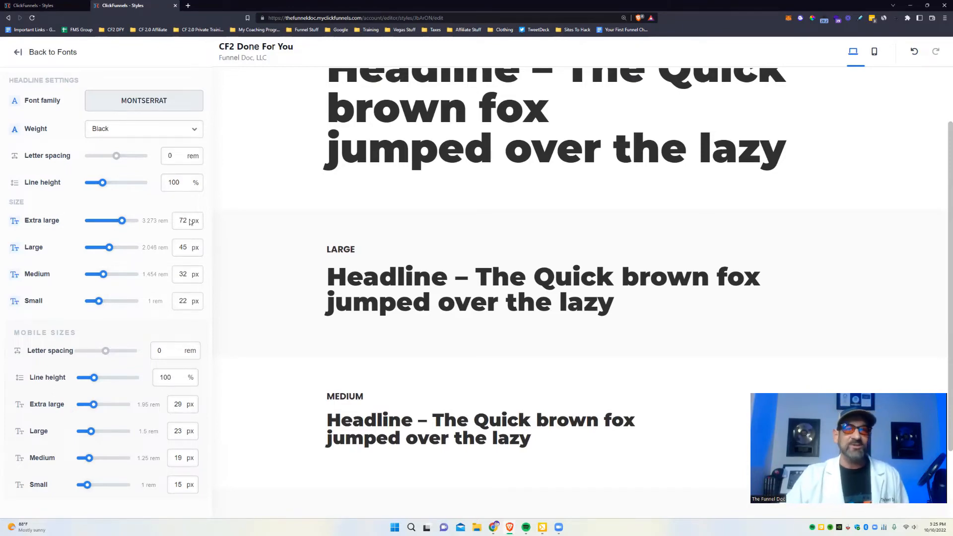
Reset the headline's extra large desktop size to its default and change the headline weight to Bold.
{"action": "scroll", "coordinate": [361, 234], "scroll_direction": "up", "scroll_amount": 2}
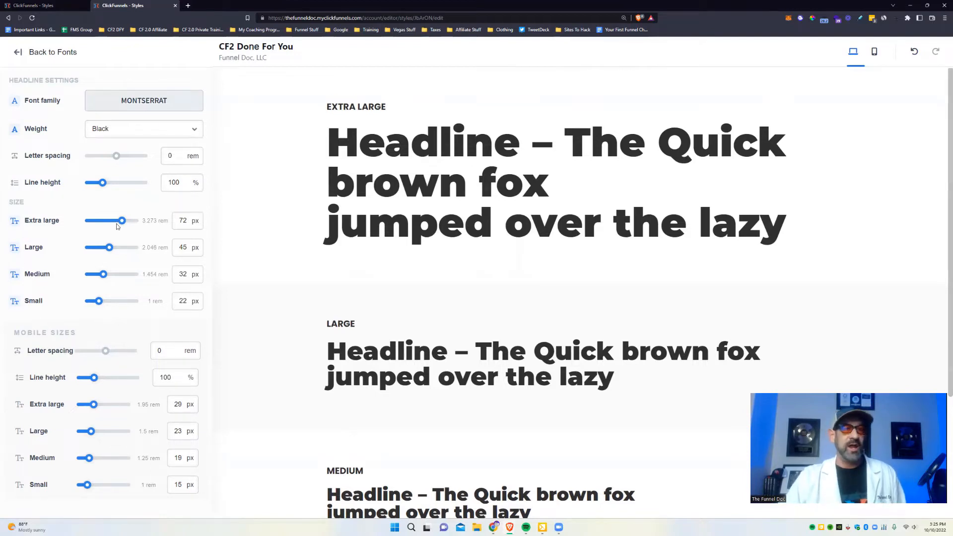
{"action": "left_click", "coordinate": [15, 225]}
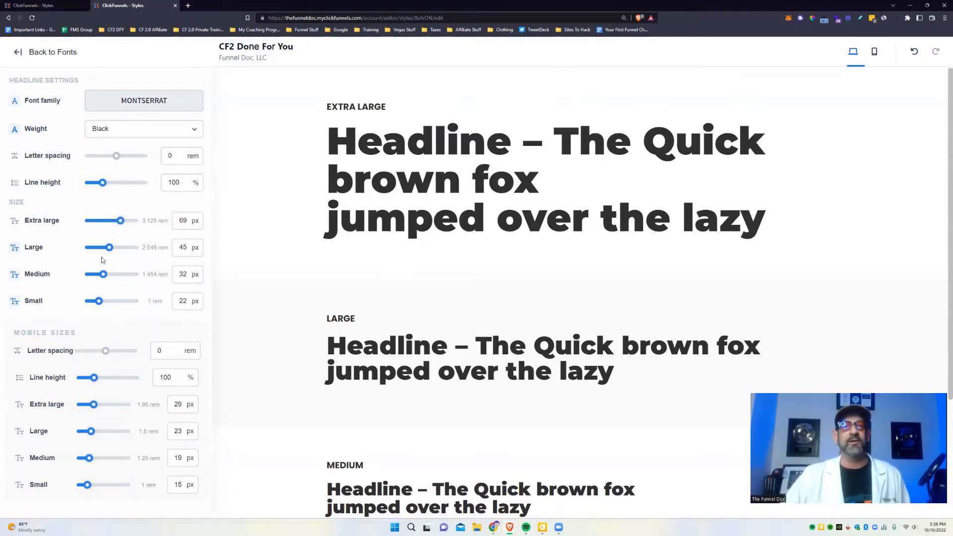
{"action": "left_click", "coordinate": [160, 125]}
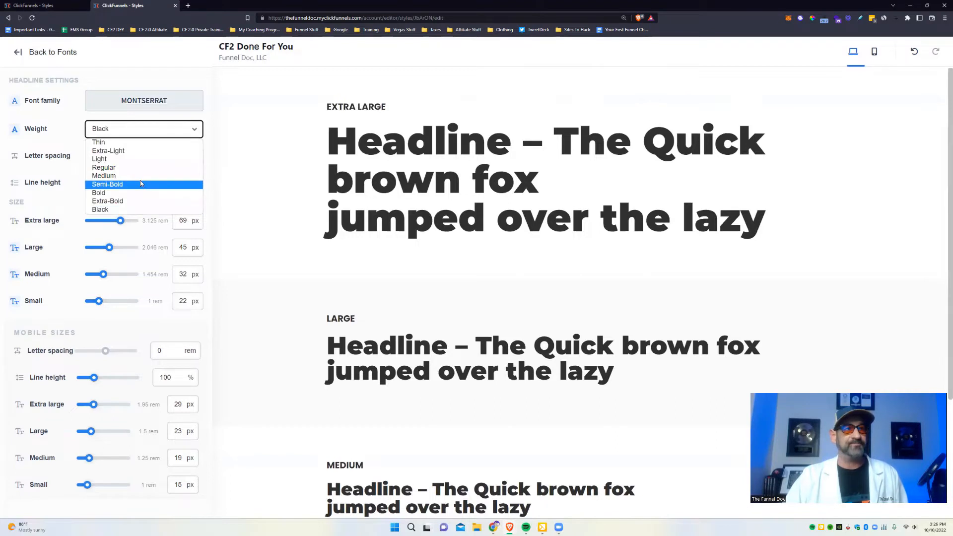
{"action": "left_click", "coordinate": [139, 193]}
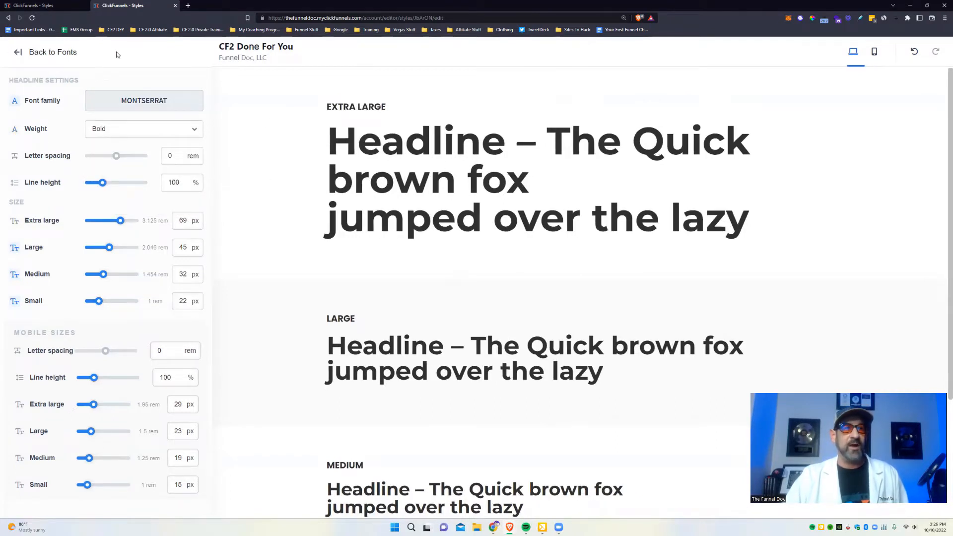
{"action": "left_click", "coordinate": [21, 56]}
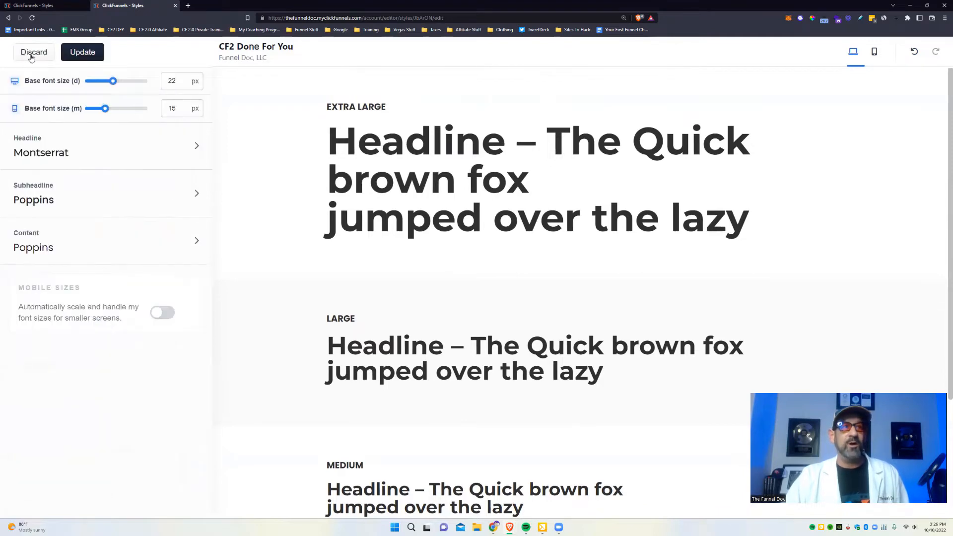
Change the subheadline font family to Oswald with the Regular weight.
{"action": "left_click", "coordinate": [196, 194]}
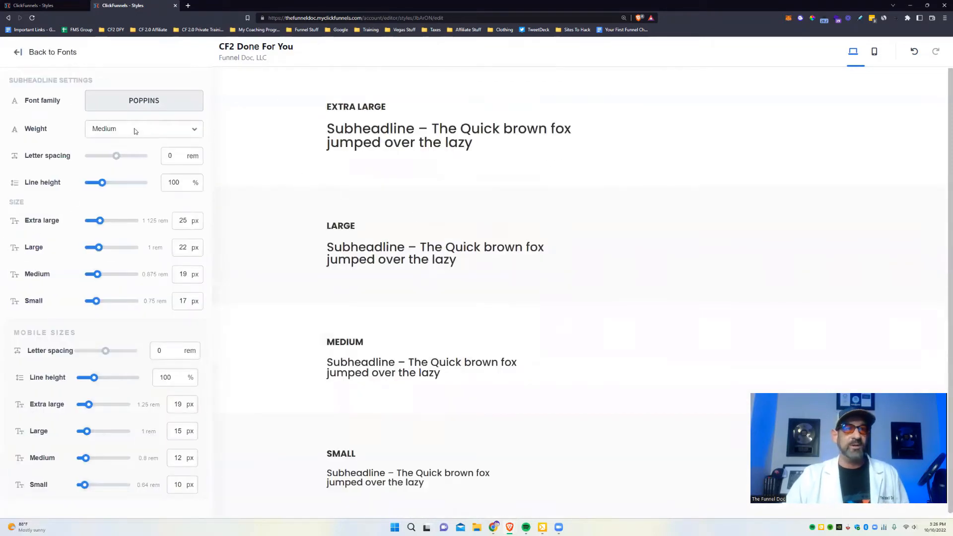
{"action": "left_click", "coordinate": [144, 101]}
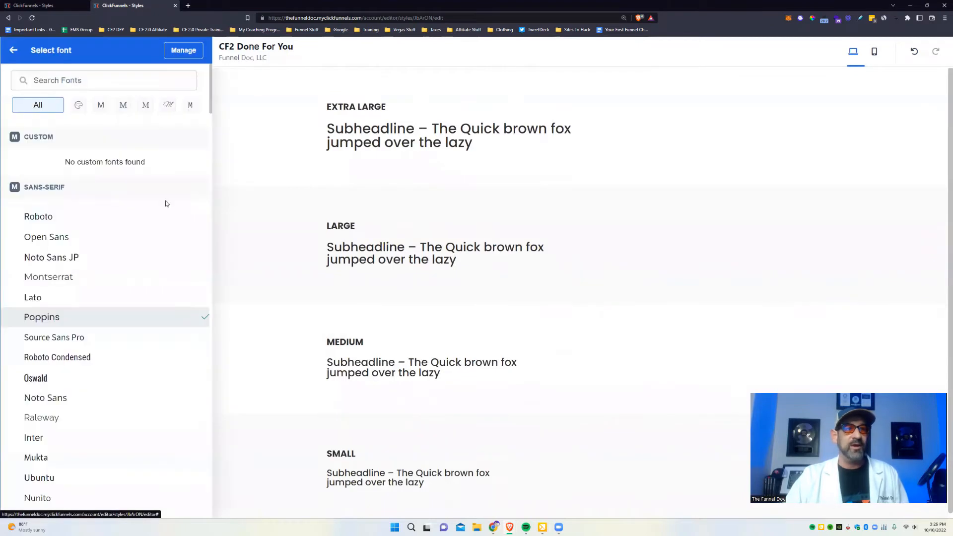
{"action": "left_click", "coordinate": [95, 378]}
{"action": "left_click", "coordinate": [172, 130]}
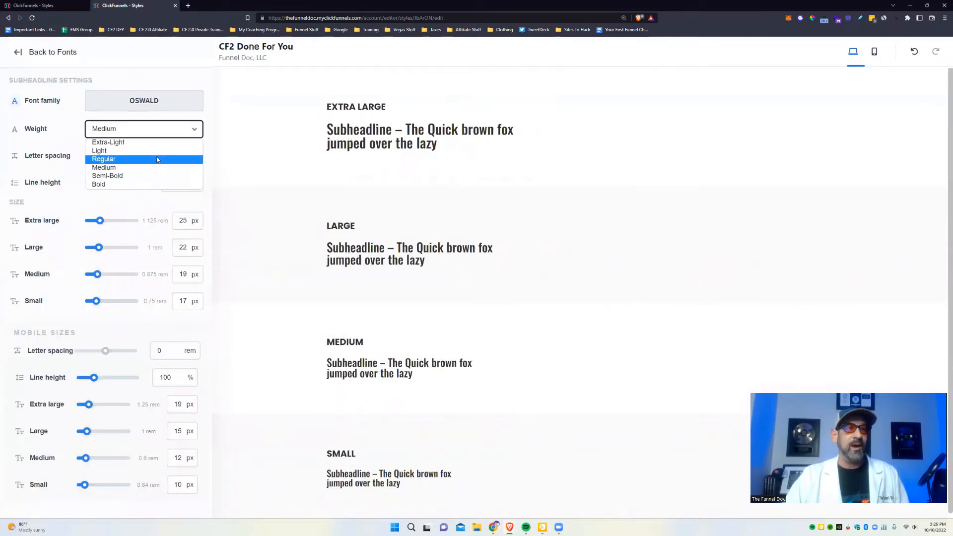
{"action": "left_click", "coordinate": [156, 157]}
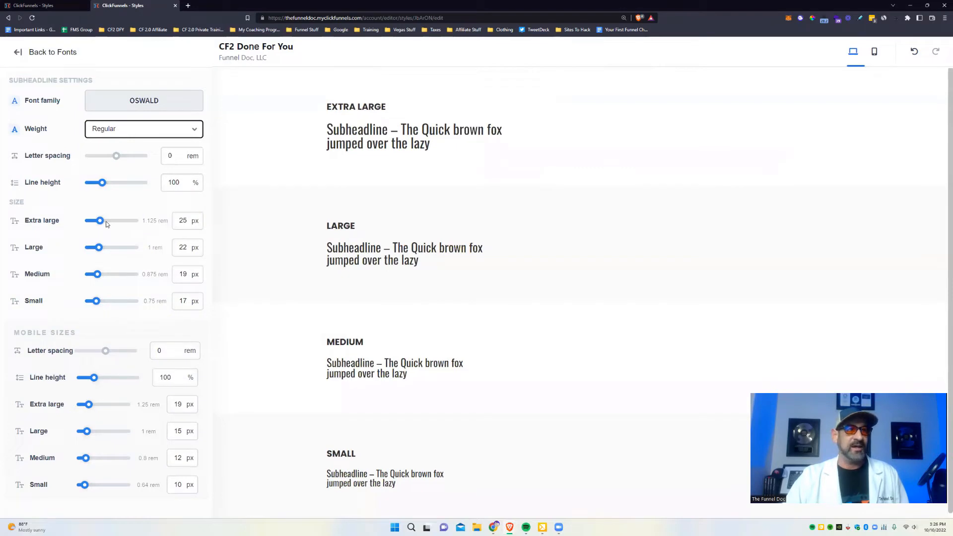
Set the subheadline's extra large desktop size to 35 px.
{"action": "left_click_drag", "start_coordinate": [101, 221], "coordinate": [106, 222]}
{"action": "double_click", "coordinate": [183, 221]}
{"action": "type", "text": "35"}
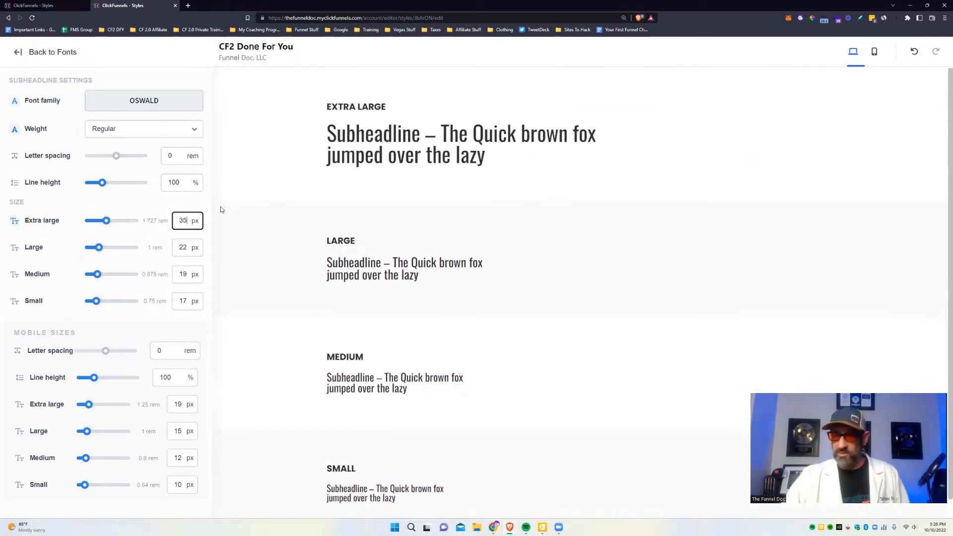
{"action": "left_click", "coordinate": [293, 218]}
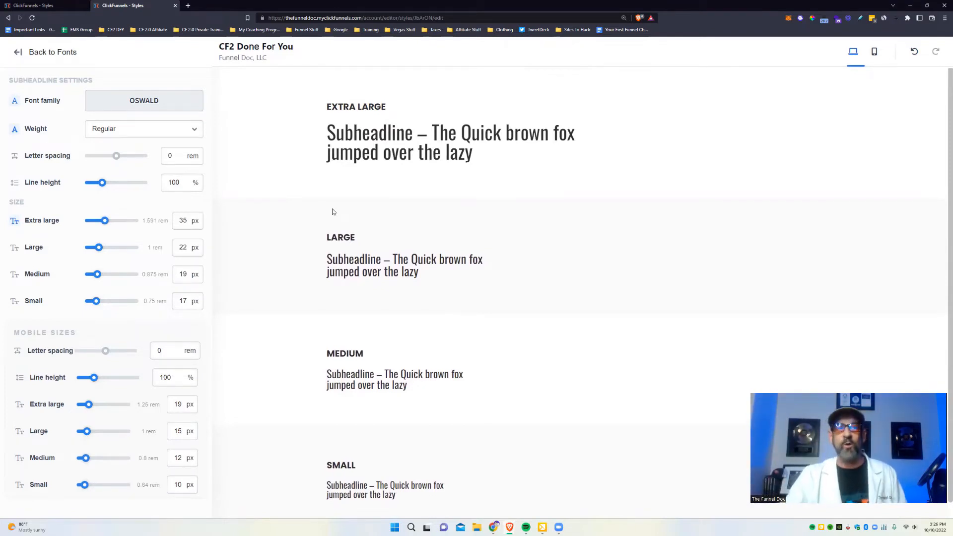
Leave the subheadline settings and discard all pending font changes.
{"action": "left_click", "coordinate": [20, 51]}
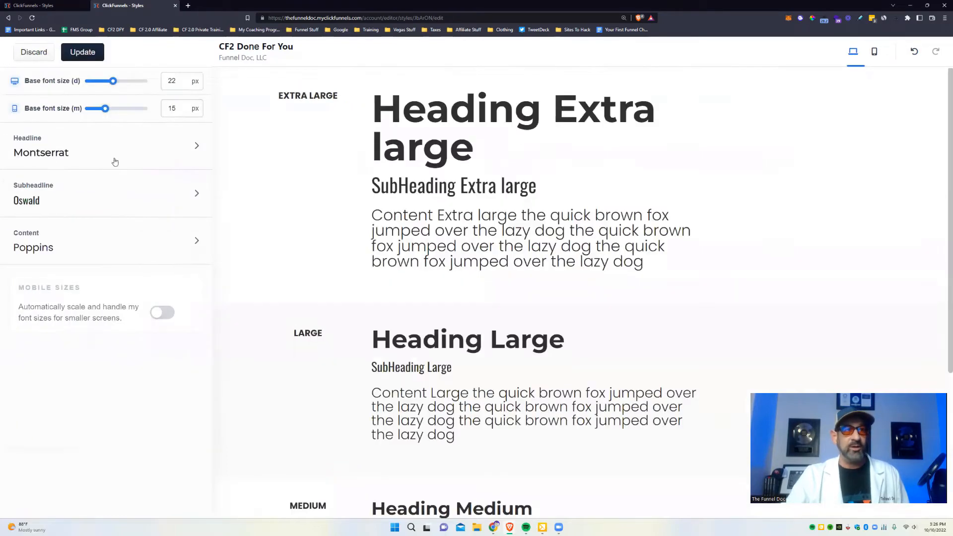
{"action": "left_click", "coordinate": [35, 56]}
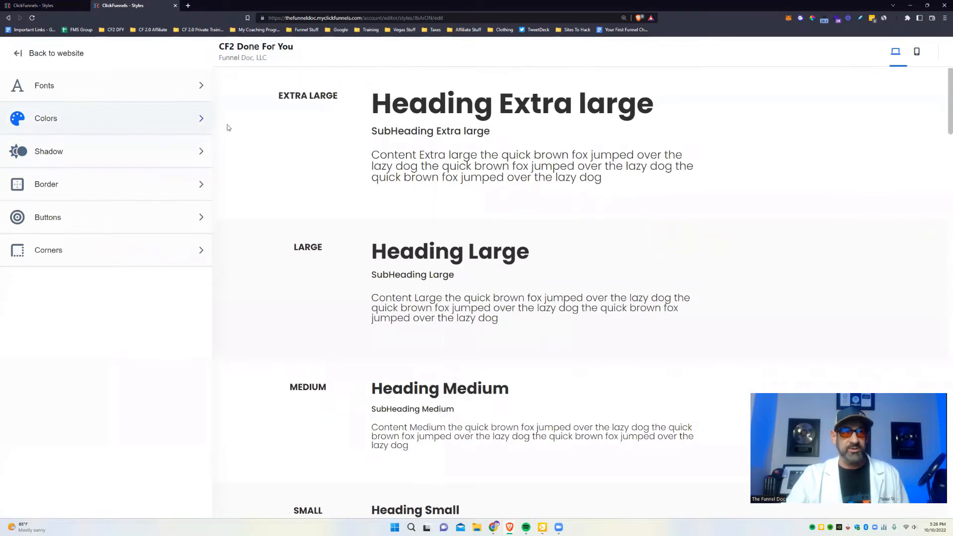
Open the style's color settings and set the Lightest Background section's base color to the cream theme color.
{"action": "left_click", "coordinate": [135, 118]}
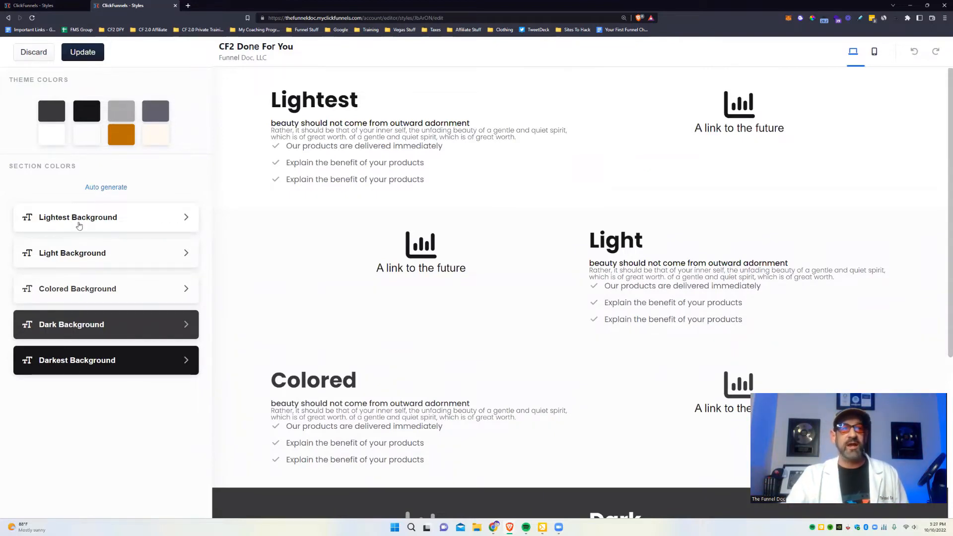
{"action": "left_click", "coordinate": [162, 219]}
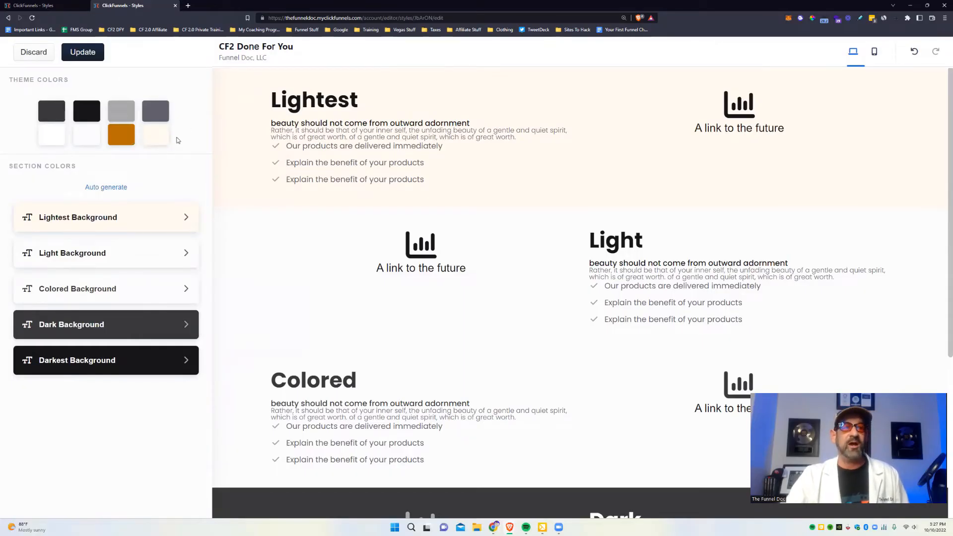
Change the orange theme color to the blue 1c5da2.
{"action": "left_click", "coordinate": [118, 140]}
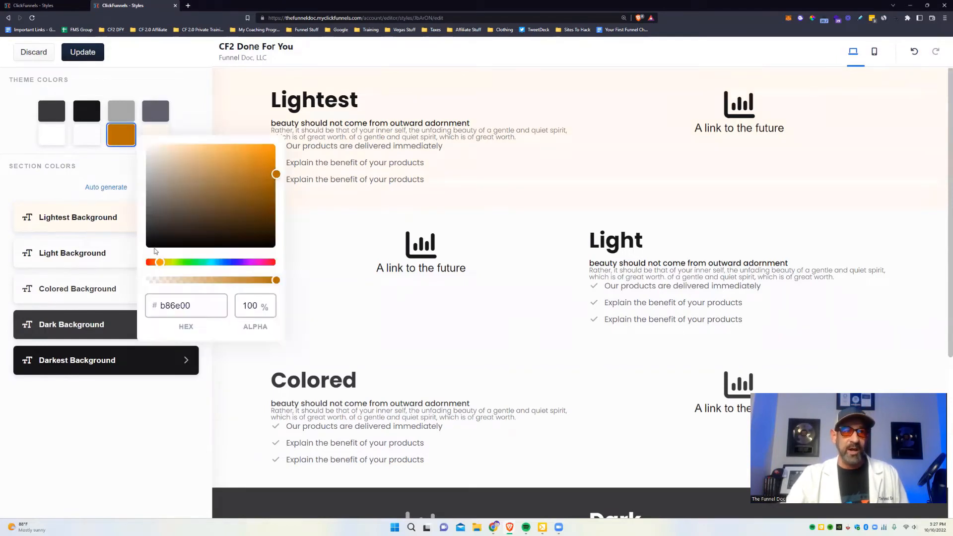
{"action": "left_click", "coordinate": [220, 262]}
{"action": "left_click_drag", "start_coordinate": [221, 262], "coordinate": [224, 262]}
{"action": "left_click", "coordinate": [254, 183]}
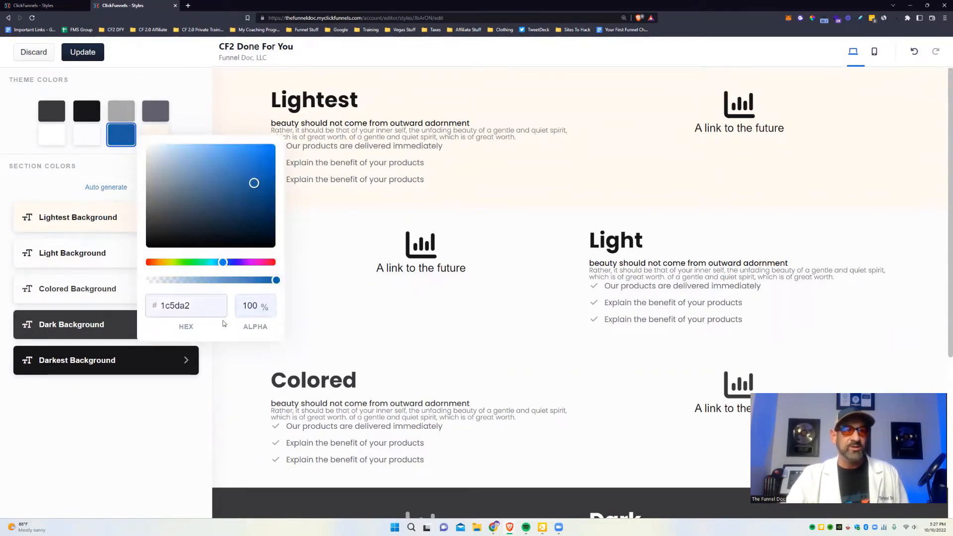
{"action": "left_click", "coordinate": [109, 165]}
Set the Lightest Background section's base color to the blue theme color and return to the color overview.
{"action": "left_click", "coordinate": [157, 226]}
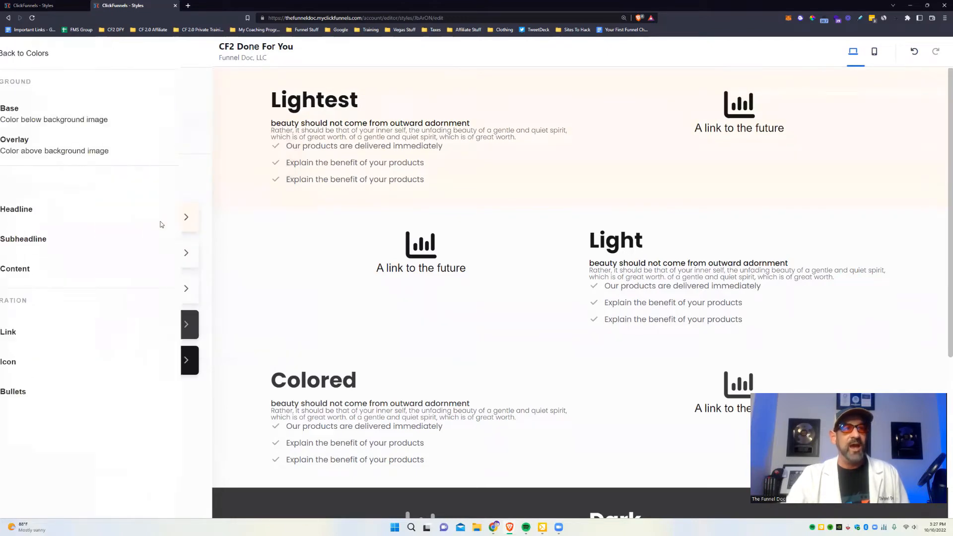
{"action": "left_click", "coordinate": [17, 115]}
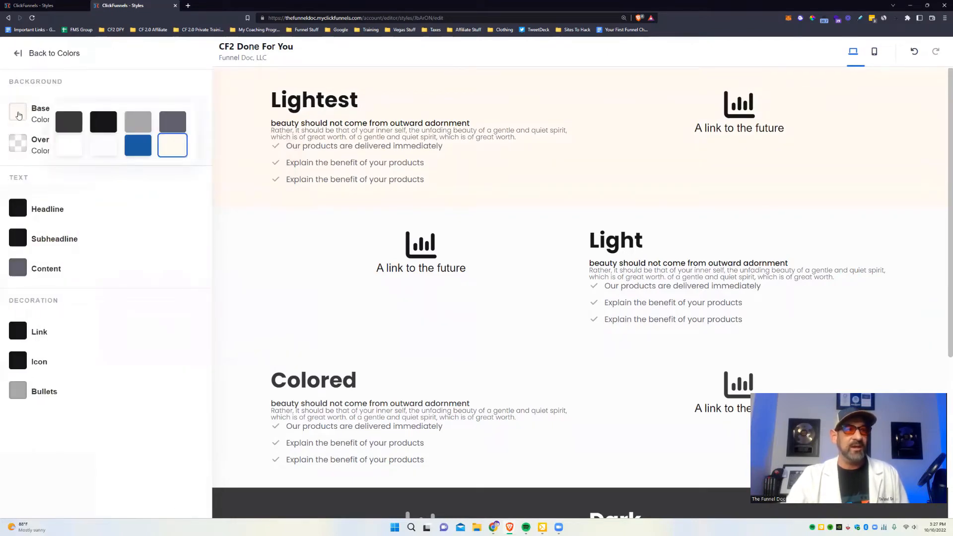
{"action": "left_click", "coordinate": [139, 150]}
{"action": "left_click", "coordinate": [18, 53]}
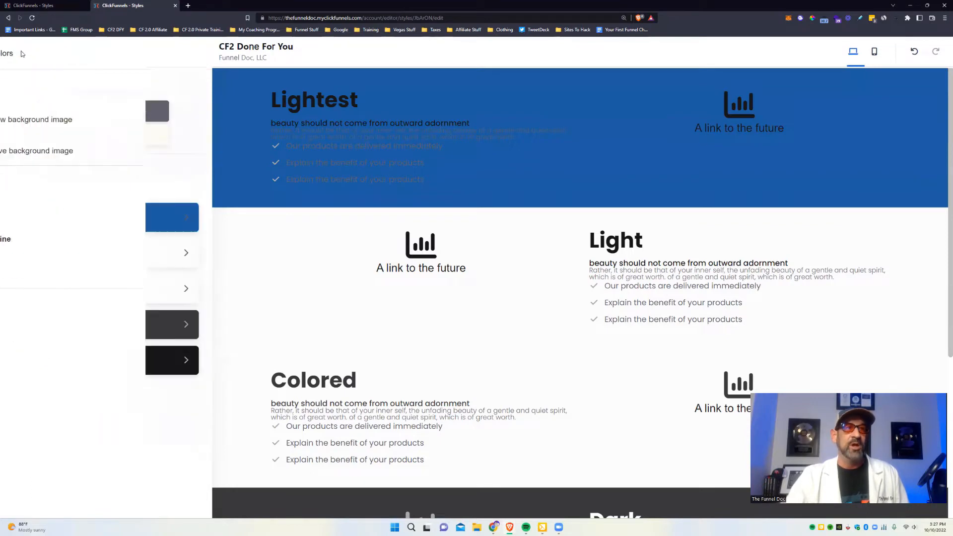
View the Light Background section's background, text and decoration color settings, and return to the color overview.
{"action": "left_click", "coordinate": [143, 255]}
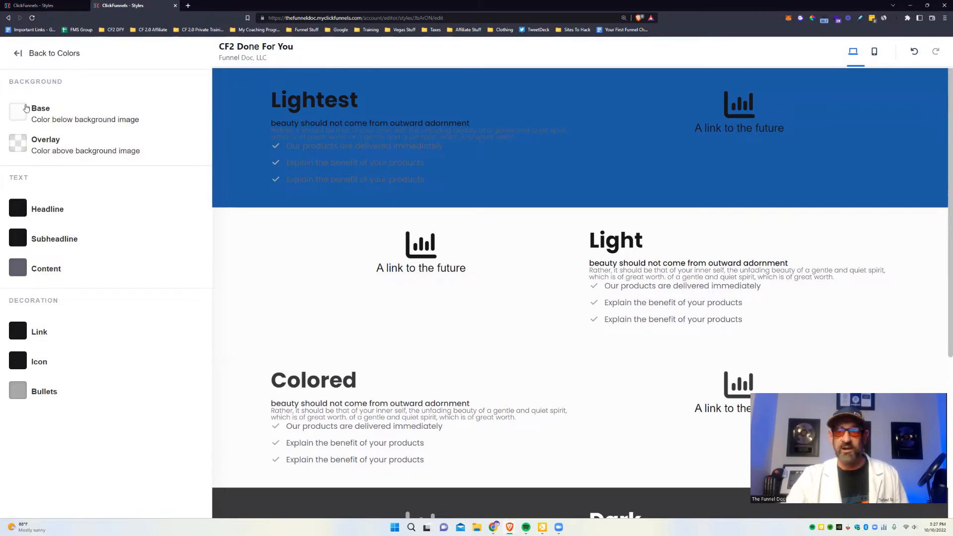
{"action": "left_click", "coordinate": [20, 53]}
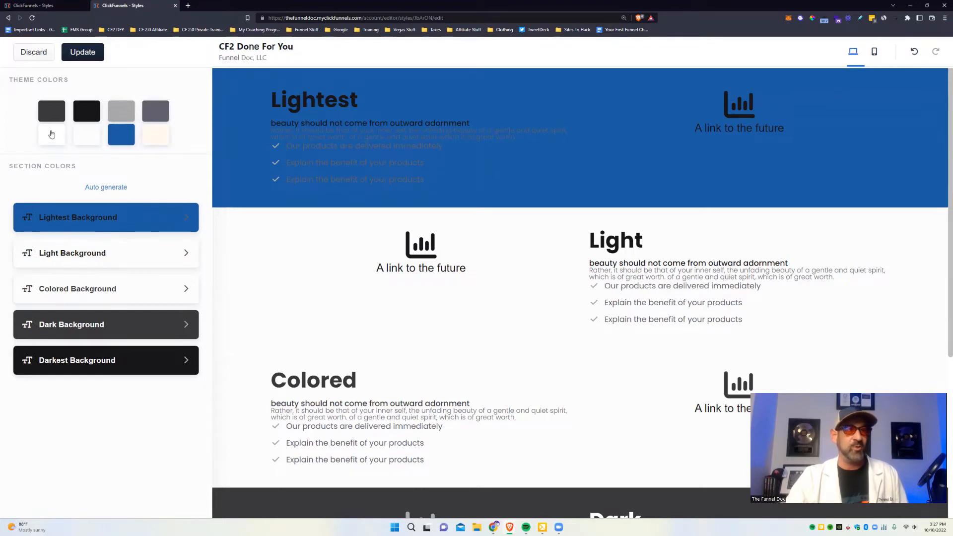
Change the first white theme color to the red ca0b0b.
{"action": "left_click", "coordinate": [51, 135]}
{"action": "left_click", "coordinate": [205, 161]}
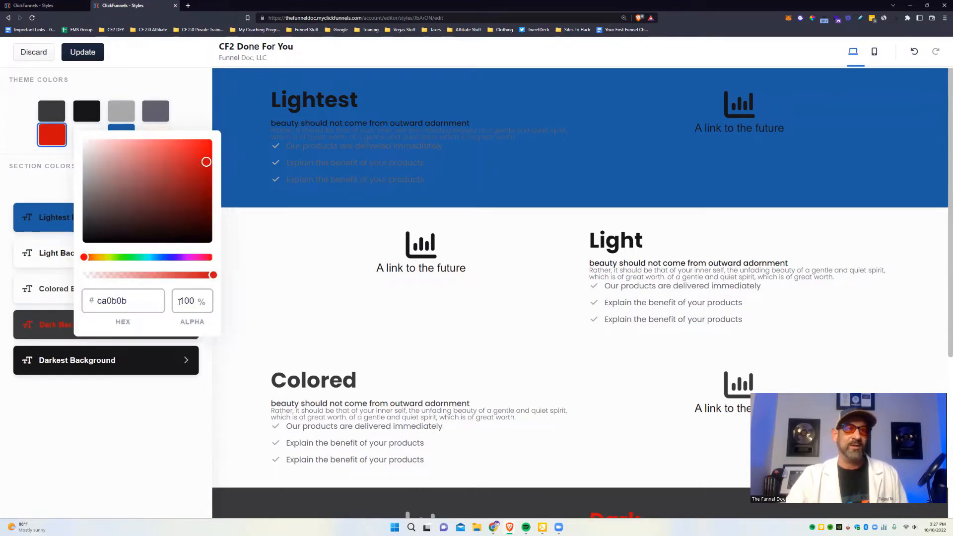
{"action": "left_click", "coordinate": [26, 141]}
In the Dark Background section, set the headline color to off-white and the subheadline color to the red theme color.
{"action": "left_click", "coordinate": [93, 337]}
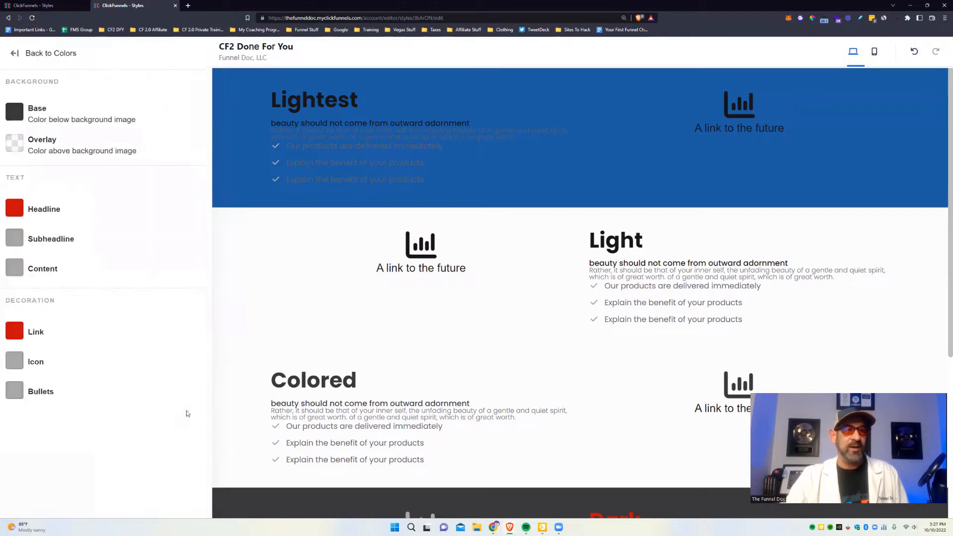
{"action": "left_click", "coordinate": [29, 211]}
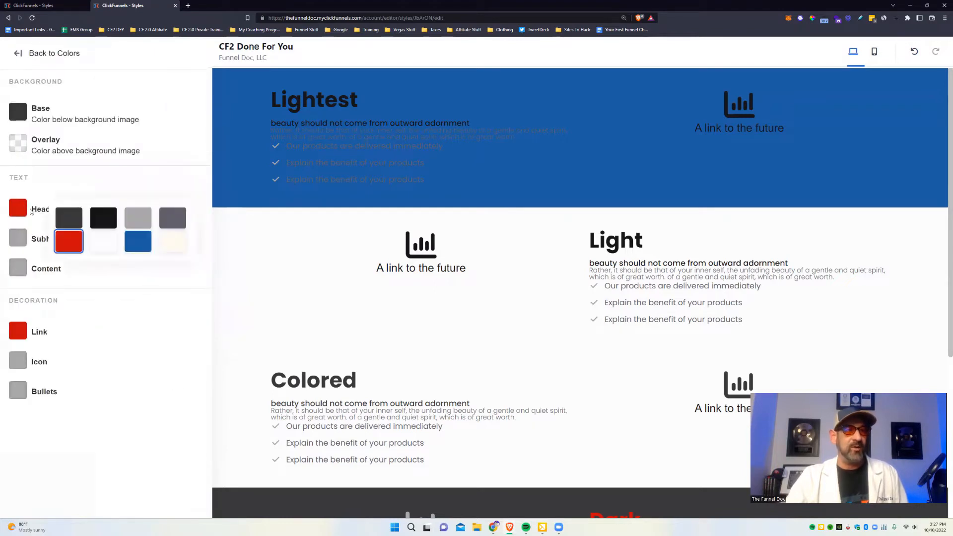
{"action": "left_click", "coordinate": [104, 244]}
{"action": "left_click", "coordinate": [20, 242]}
{"action": "left_click", "coordinate": [60, 274]}
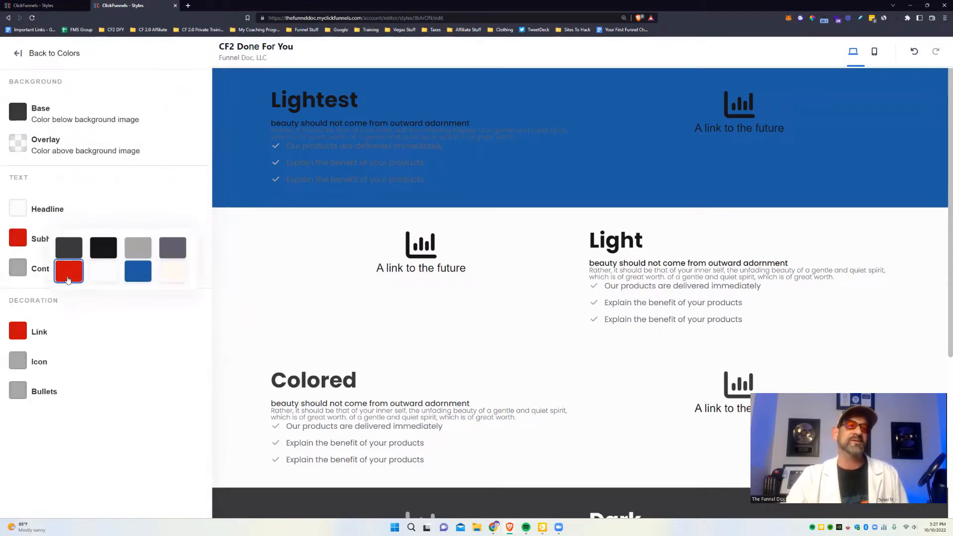
Set the Dark Background section's content color to black and its link color to the blue theme color.
{"action": "left_click", "coordinate": [17, 269]}
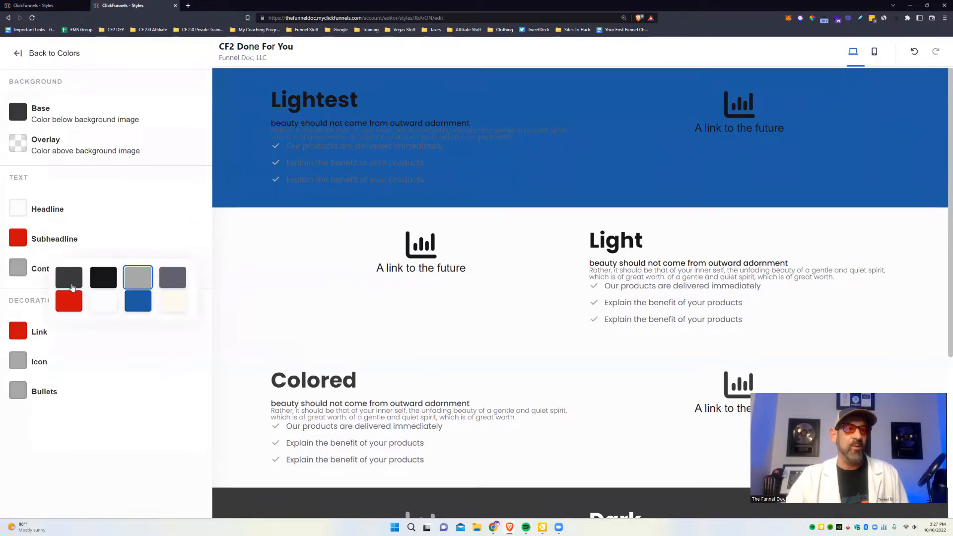
{"action": "left_click", "coordinate": [105, 279]}
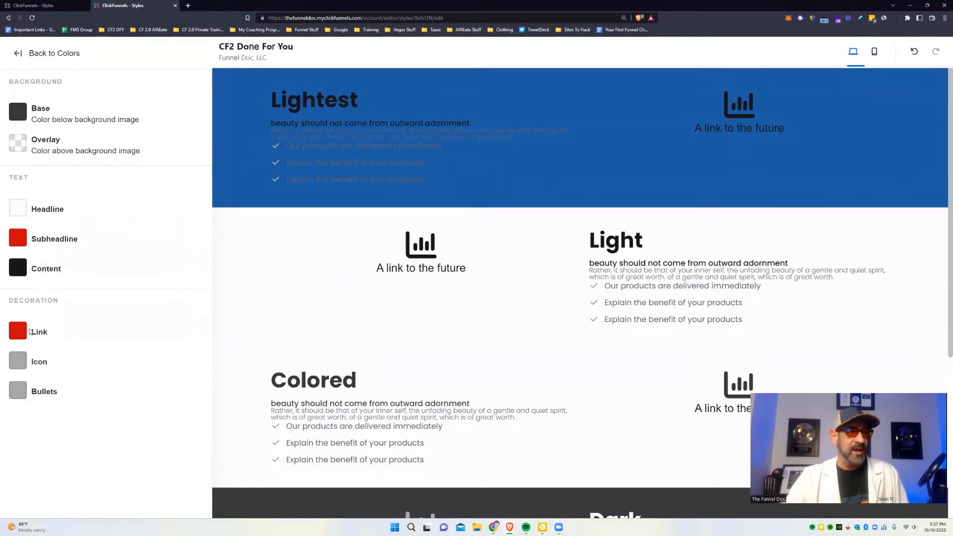
{"action": "left_click", "coordinate": [17, 332]}
{"action": "left_click", "coordinate": [134, 370]}
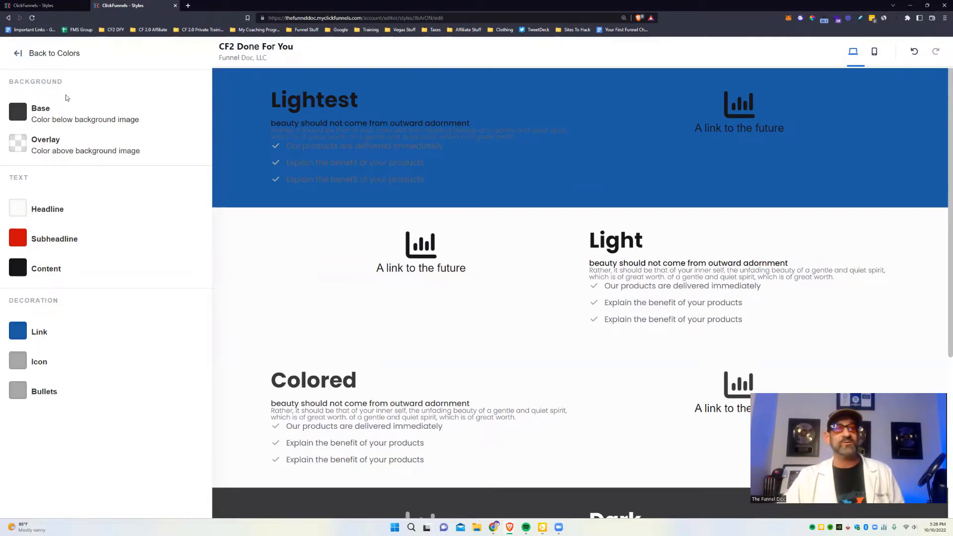
Discard the style's color changes and open its shadow settings.
{"action": "left_click", "coordinate": [18, 53]}
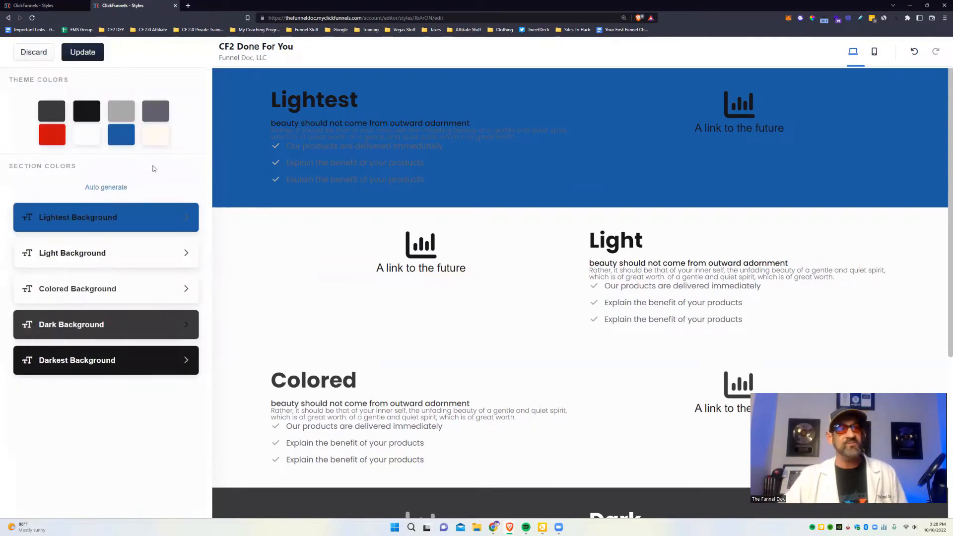
{"action": "left_click", "coordinate": [28, 54]}
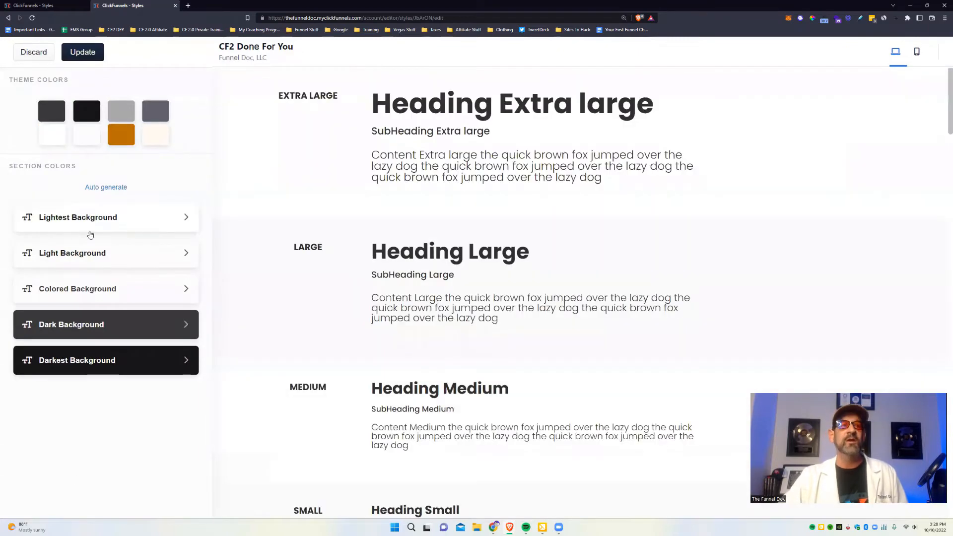
{"action": "left_click", "coordinate": [135, 150]}
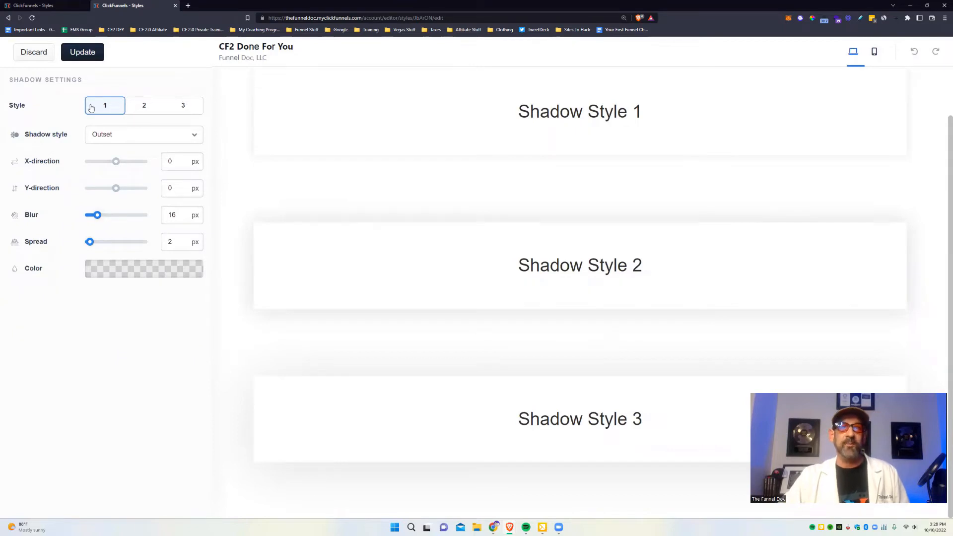
Try the Inset shadow style on Shadow Style 1 and switch it back to Outset.
{"action": "left_click", "coordinate": [124, 135]}
{"action": "left_click", "coordinate": [130, 135]}
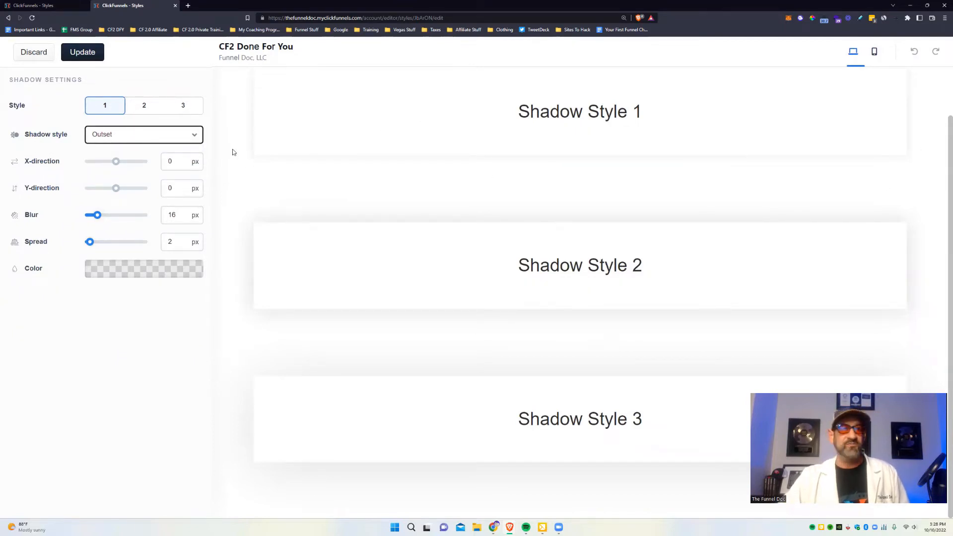
{"action": "left_click", "coordinate": [196, 141]}
{"action": "left_click", "coordinate": [196, 157]}
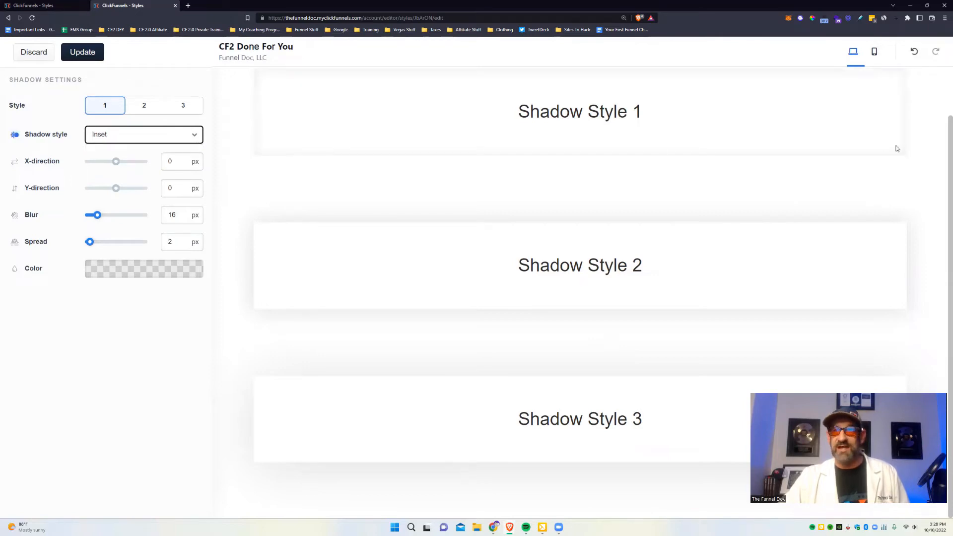
{"action": "left_click", "coordinate": [133, 130]}
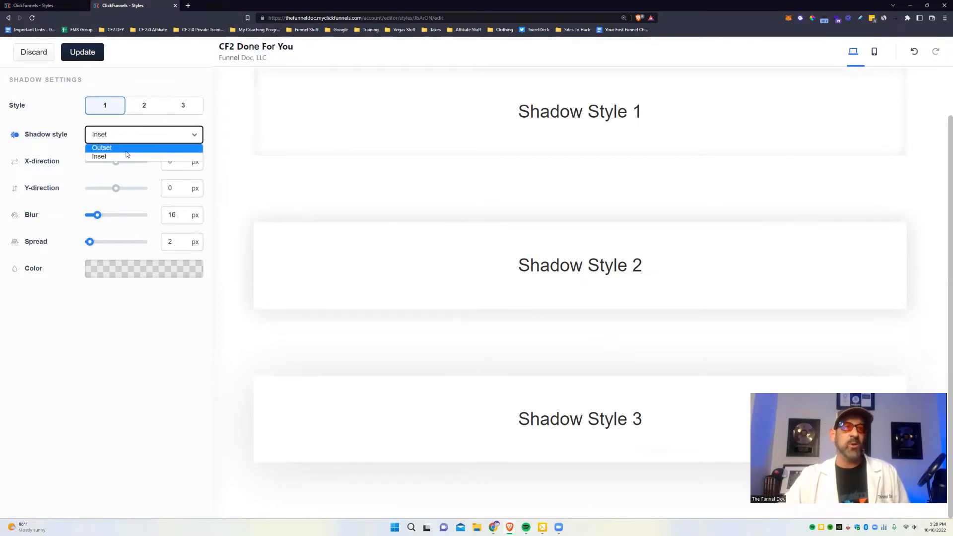
{"action": "left_click", "coordinate": [125, 144]}
{"action": "scroll", "coordinate": [388, 187], "scroll_direction": "up", "scroll_amount": 1}
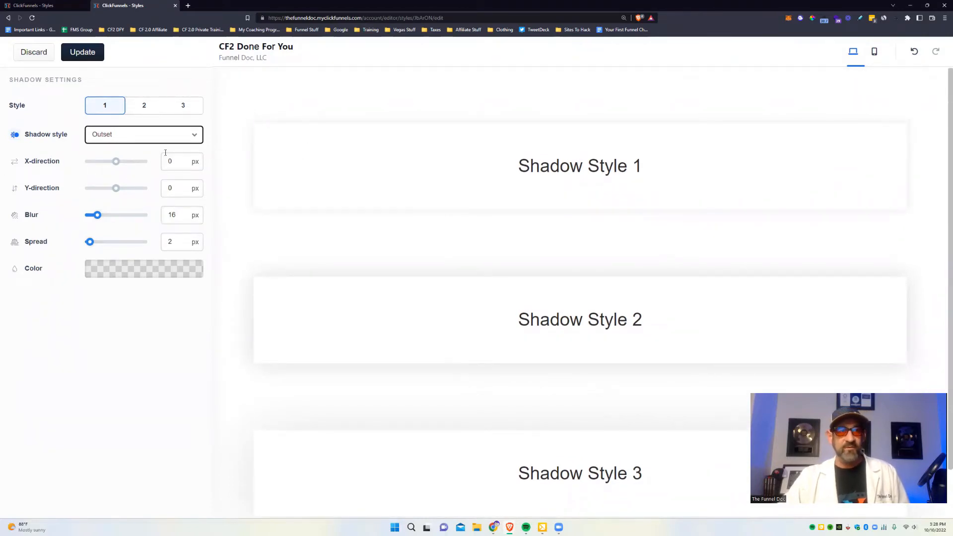
Offset Shadow Style 1 by -22 px in the X-direction and -18 px in the Y-direction, with a 30 px spread.
{"action": "mouse_move", "coordinate": [116, 161]}
{"action": "left_mouse_down"}
{"action": "mouse_move", "coordinate": [94, 158]}
{"action": "mouse_move", "coordinate": [110, 158]}
{"action": "left_mouse_up"}
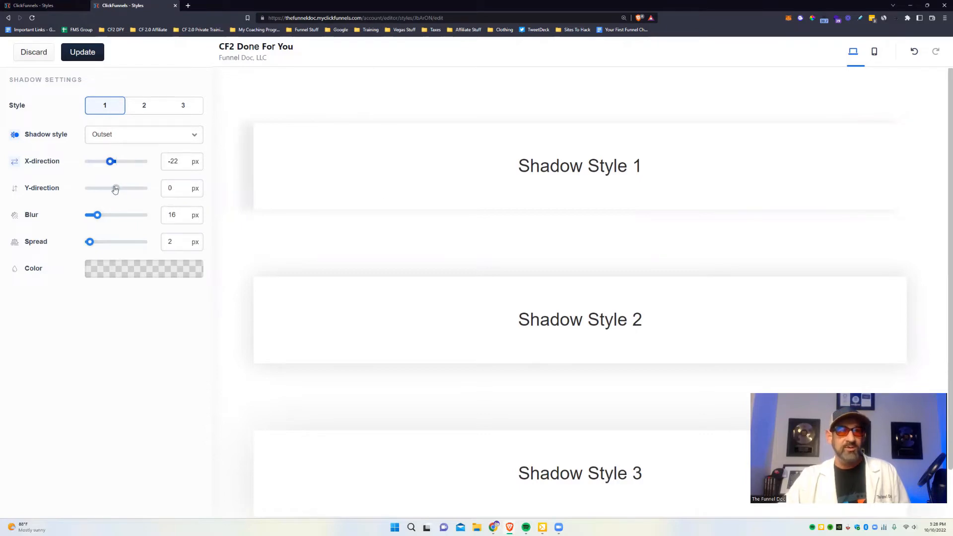
{"action": "left_click_drag", "start_coordinate": [116, 189], "coordinate": [113, 190]}
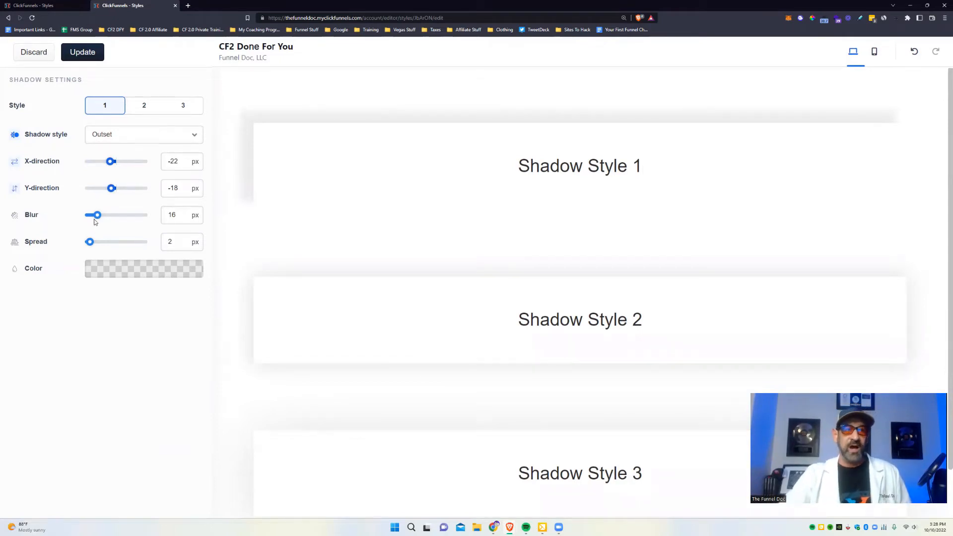
{"action": "left_click_drag", "start_coordinate": [97, 215], "coordinate": [106, 243]}
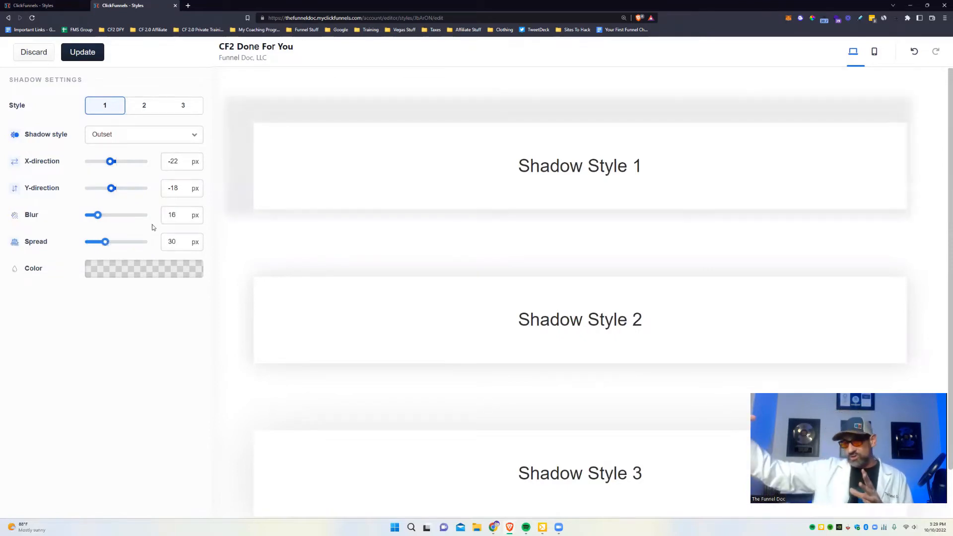
Make Shadow Style 1 solid black with a blur of 37 px and a spread of 1 px.
{"action": "left_click", "coordinate": [163, 272]}
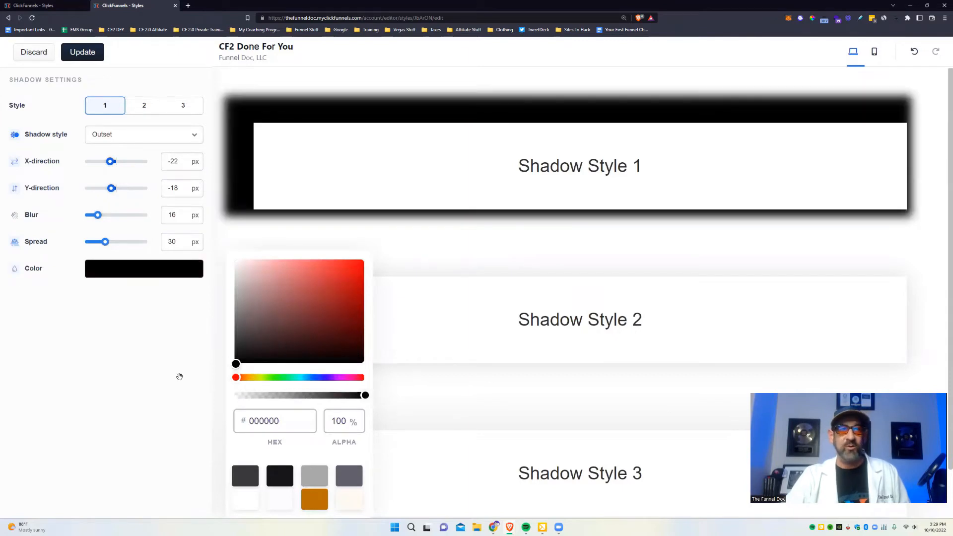
{"action": "left_click", "coordinate": [121, 328]}
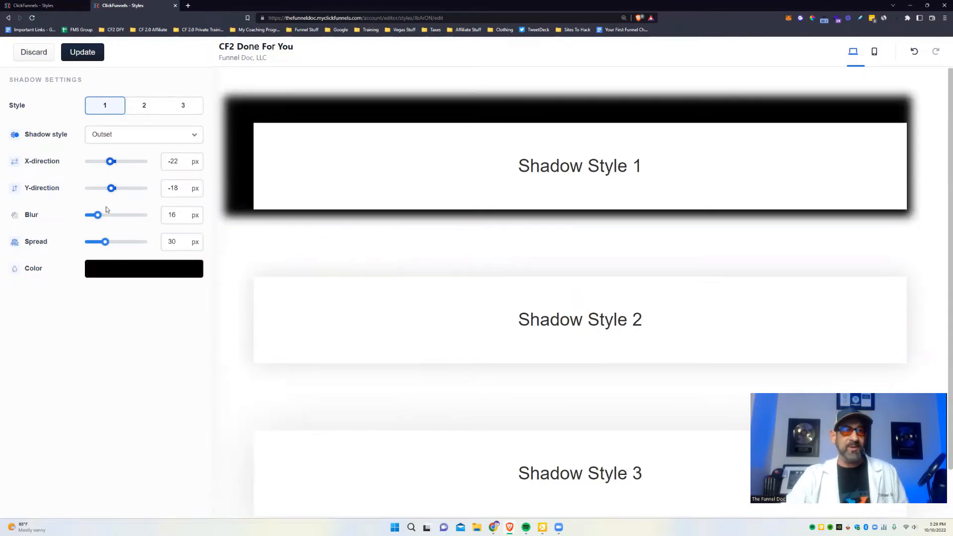
{"action": "left_click", "coordinate": [95, 217]}
{"action": "left_click_drag", "start_coordinate": [95, 218], "coordinate": [89, 244]}
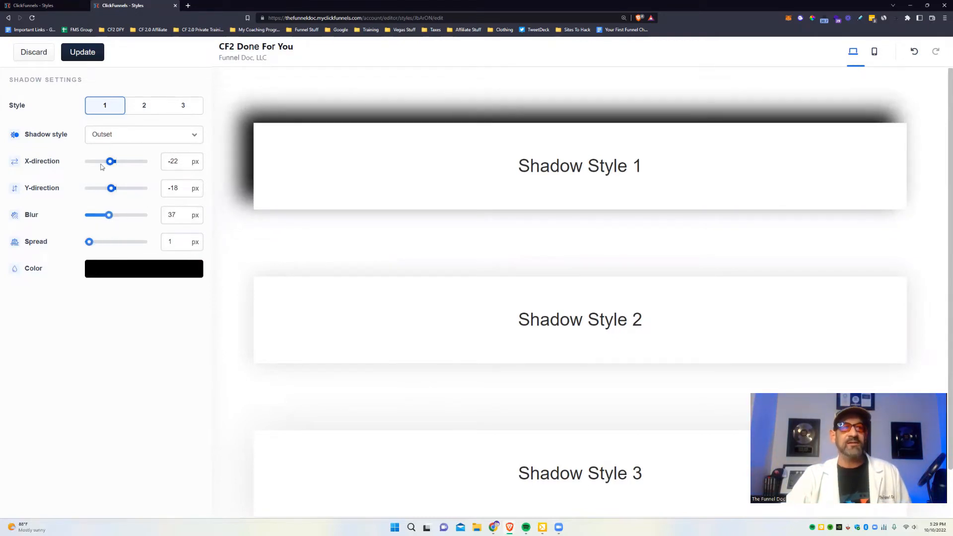
Reset Shadow Style 1's X and Y offsets to 0 px, and set its blur to 54 px and spread to 0 px.
{"action": "left_click", "coordinate": [14, 190]}
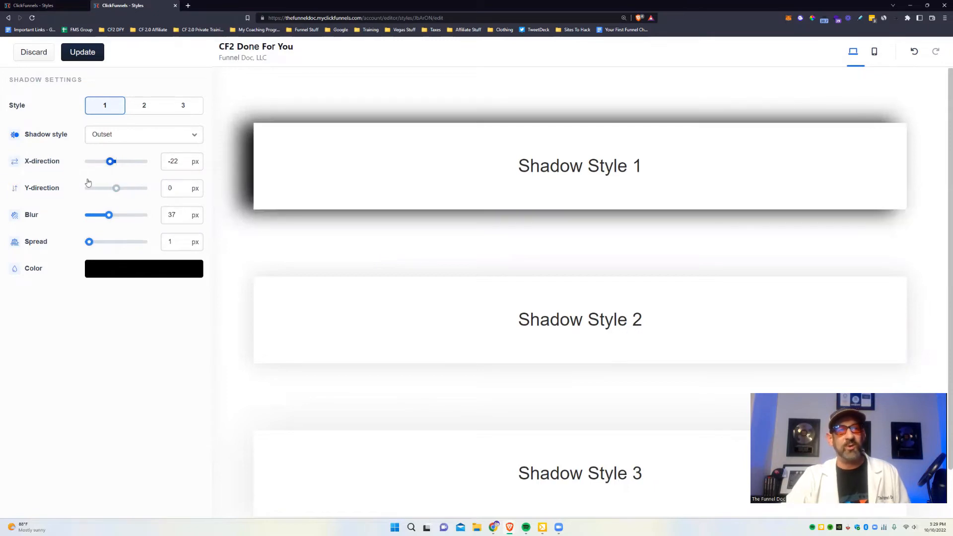
{"action": "left_click", "coordinate": [15, 162]}
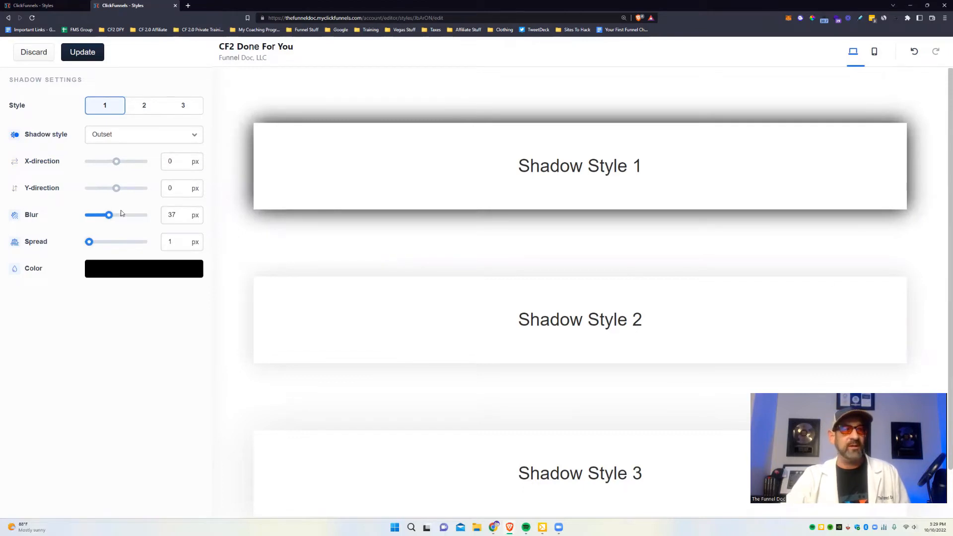
{"action": "left_click_drag", "start_coordinate": [110, 216], "coordinate": [77, 245]}
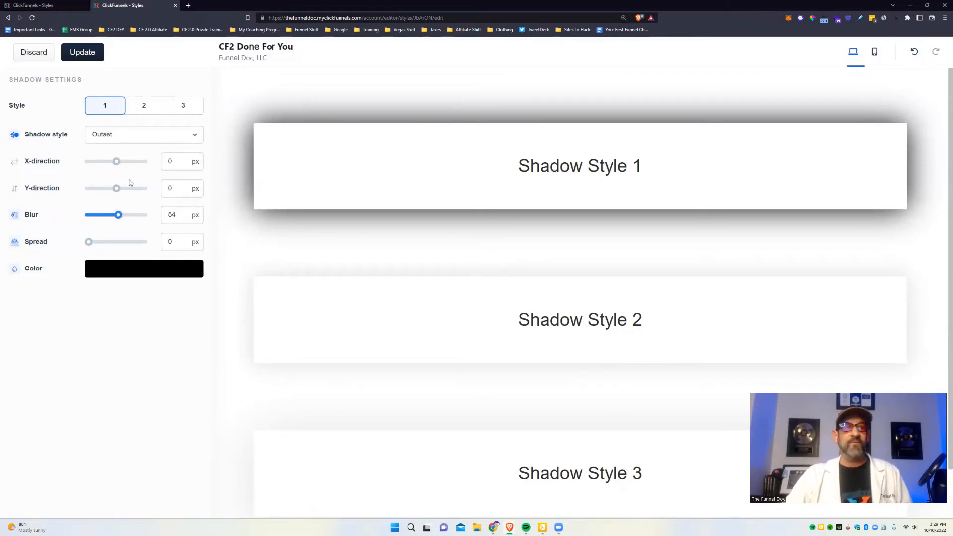
Set the shadow color of Shadow Style 2 to bright red.
{"action": "left_click", "coordinate": [145, 107]}
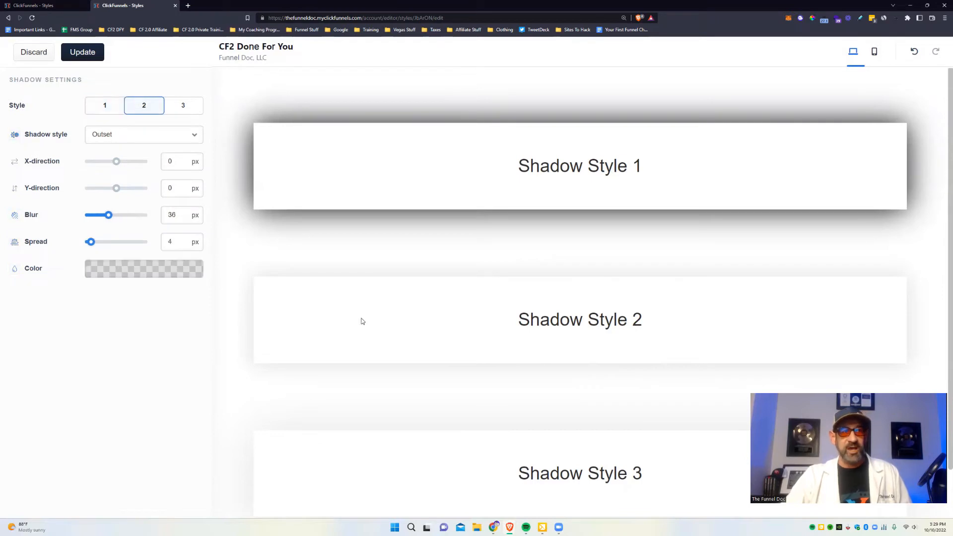
{"action": "left_click", "coordinate": [114, 269]}
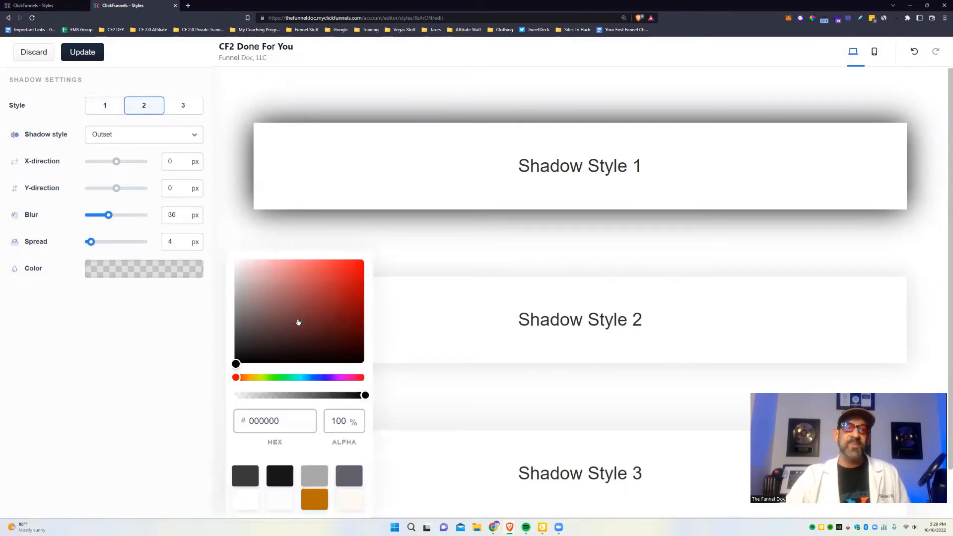
{"action": "left_click_drag", "start_coordinate": [338, 312], "coordinate": [364, 260]}
{"action": "left_click", "coordinate": [510, 362]}
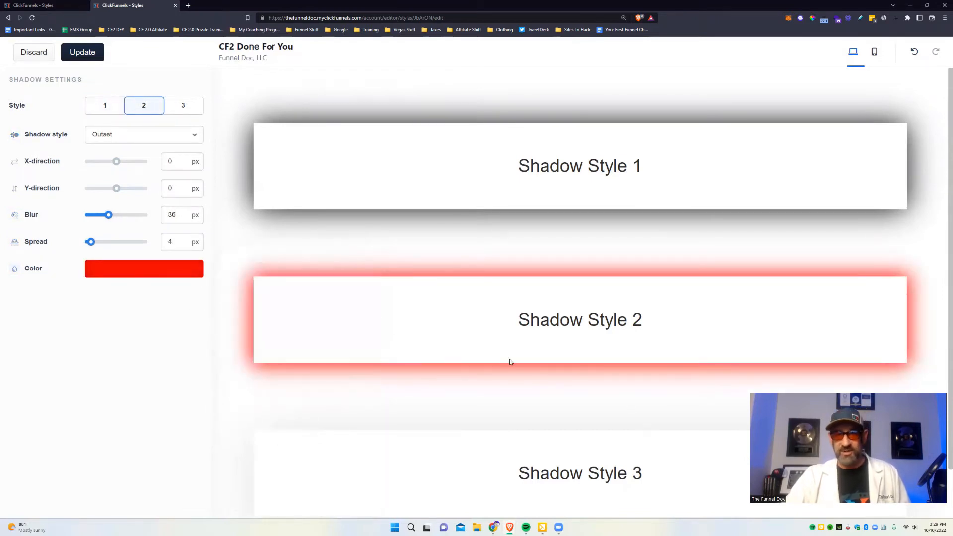
Set Shadow Style 2's Y-direction to -20 px and both its blur and spread to 19 px.
{"action": "mouse_move", "coordinate": [91, 241]}
{"action": "left_mouse_down"}
{"action": "mouse_move", "coordinate": [102, 242]}
{"action": "mouse_move", "coordinate": [89, 241]}
{"action": "left_mouse_up"}
{"action": "left_click_drag", "start_coordinate": [117, 192], "coordinate": [112, 189]}
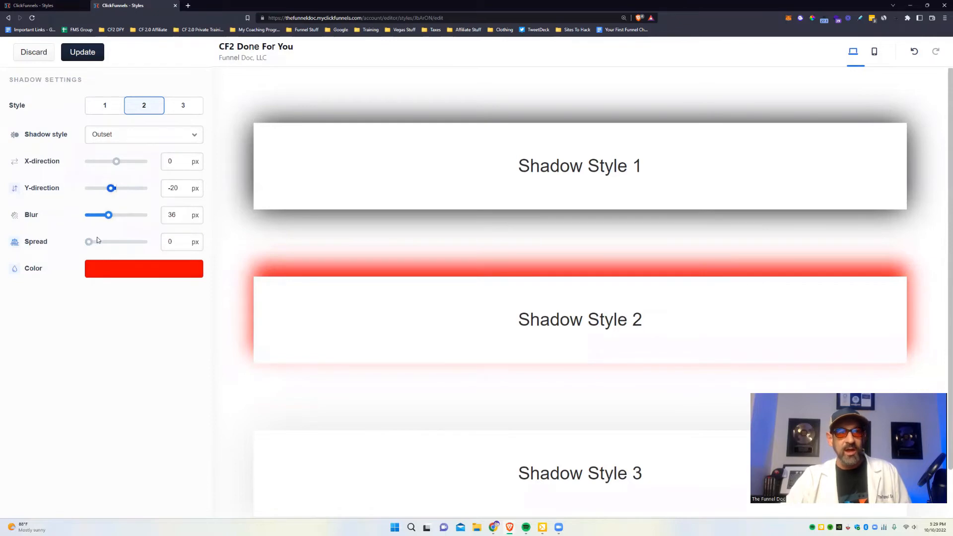
{"action": "left_click_drag", "start_coordinate": [88, 243], "coordinate": [101, 218]}
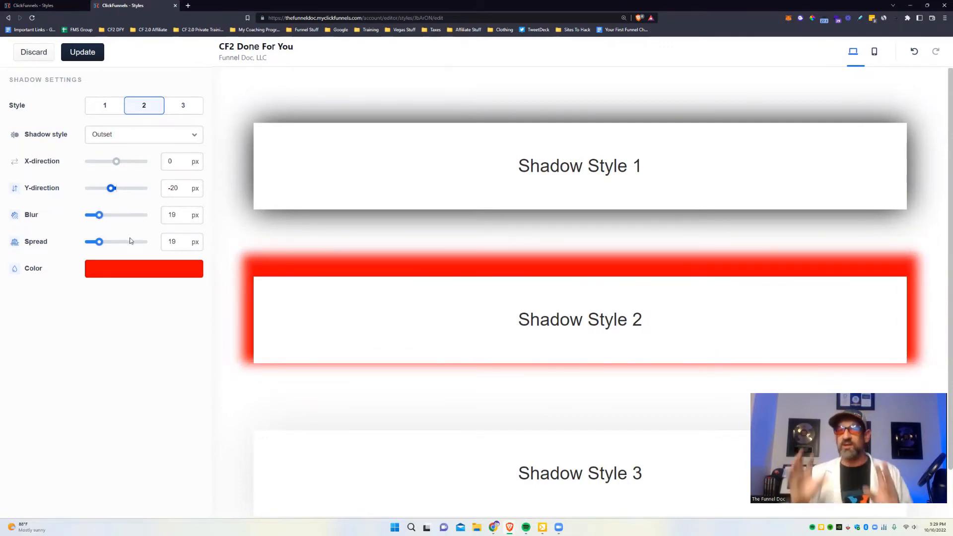
Discard the shadow changes and open the style's border settings to look over the three border styles.
{"action": "left_click", "coordinate": [25, 53]}
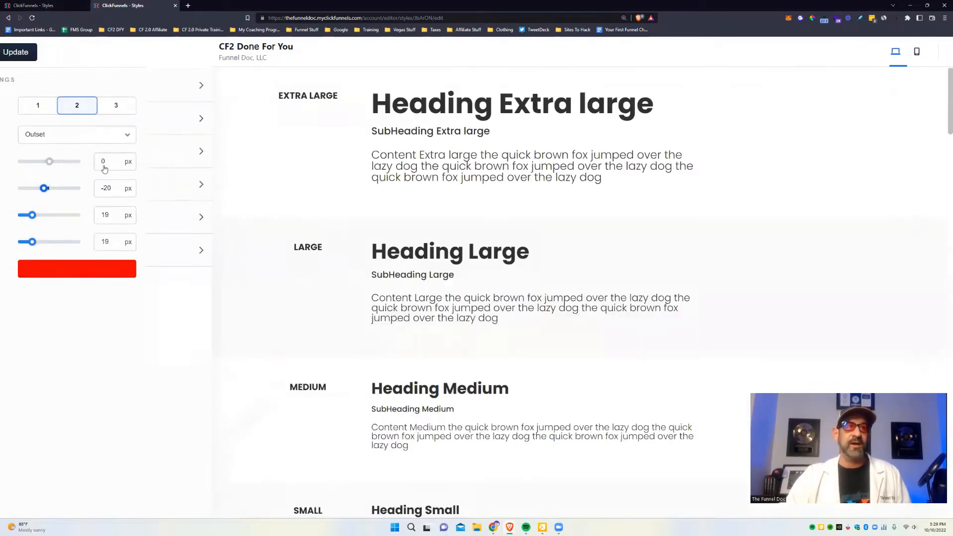
{"action": "left_click", "coordinate": [186, 184]}
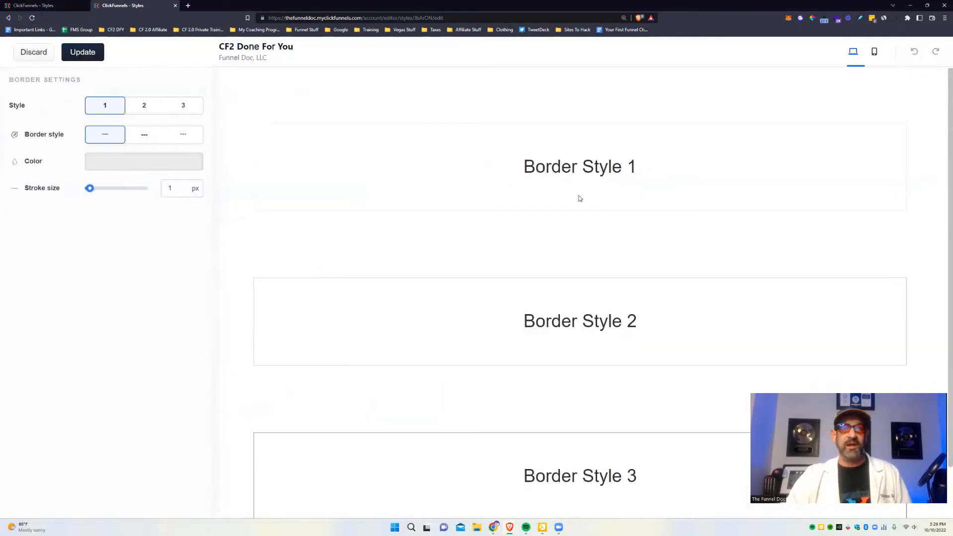
{"action": "scroll", "coordinate": [684, 198], "scroll_direction": "down", "scroll_amount": 2}
{"action": "scroll", "coordinate": [746, 273], "scroll_direction": "up", "scroll_amount": 2}
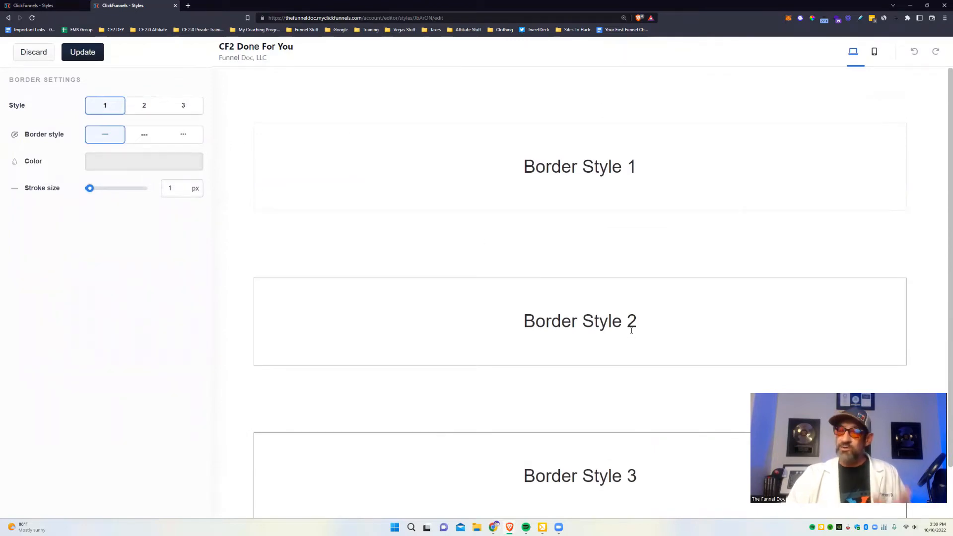
Try a dashed yellow border (f8db00) with a 5 px stroke on Border Style 2, and discard the border changes.
{"action": "left_click", "coordinate": [149, 105]}
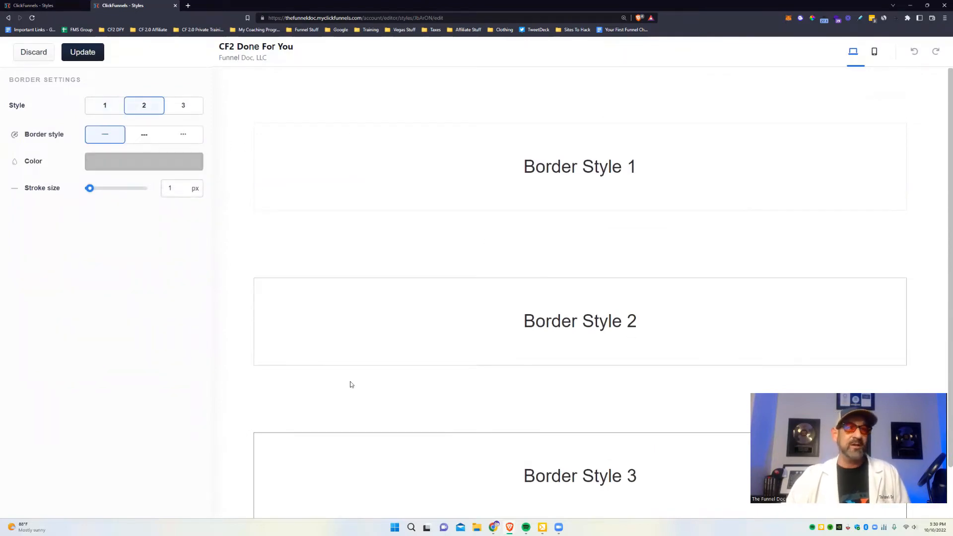
{"action": "left_click", "coordinate": [143, 135]}
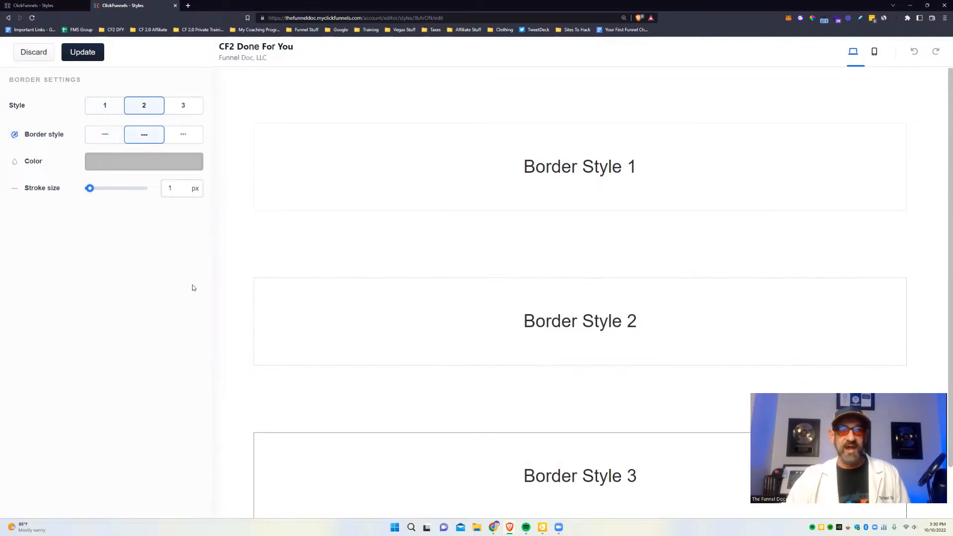
{"action": "left_click", "coordinate": [144, 162]}
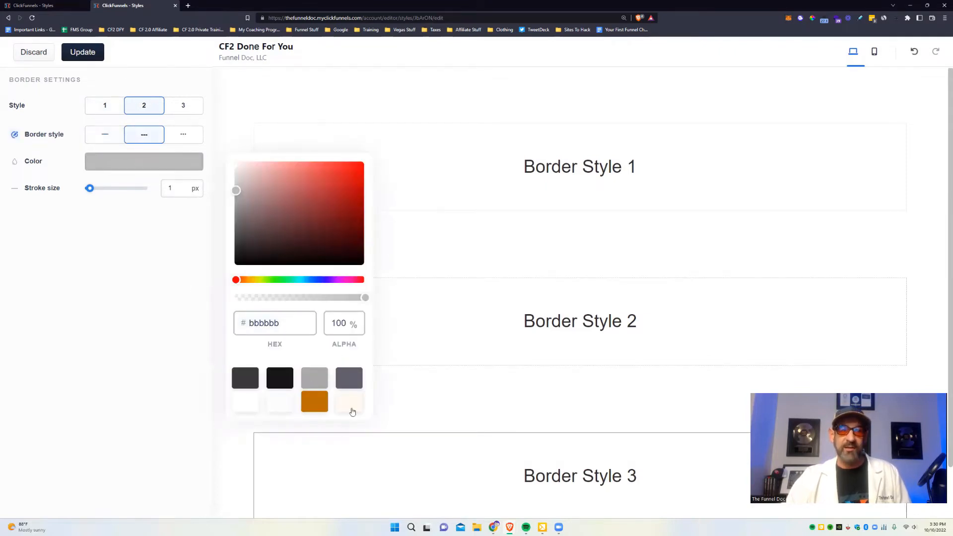
{"action": "left_click", "coordinate": [254, 279]}
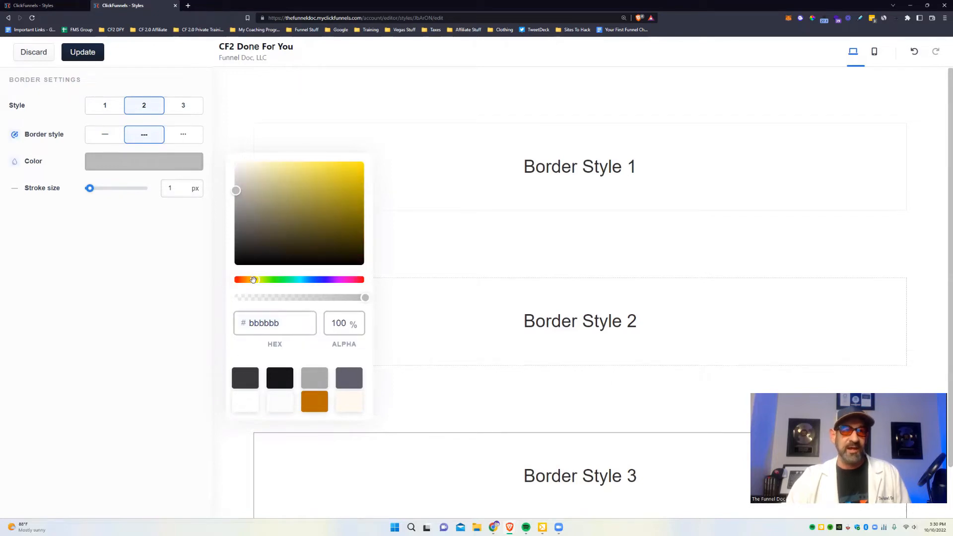
{"action": "left_click", "coordinate": [365, 166]}
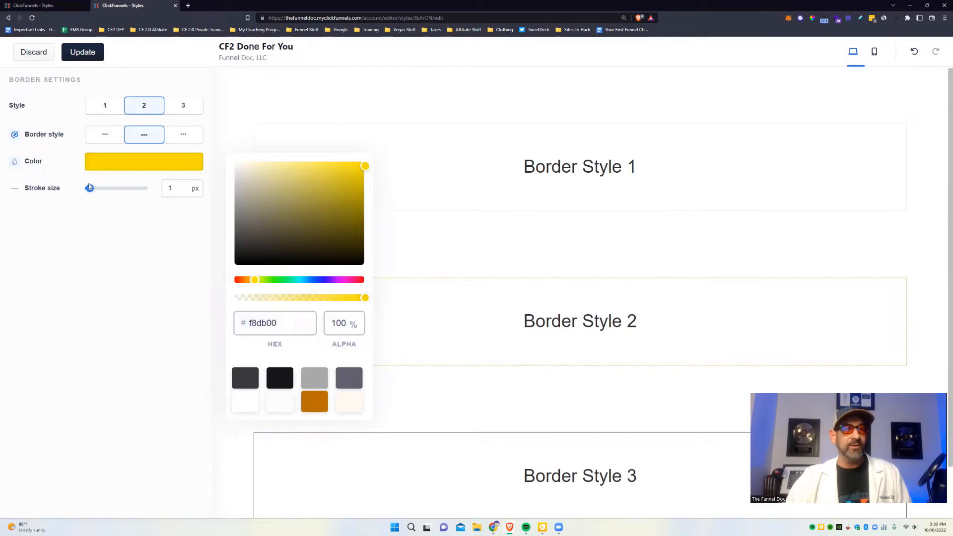
{"action": "left_click", "coordinate": [126, 248]}
{"action": "left_click", "coordinate": [176, 188]}
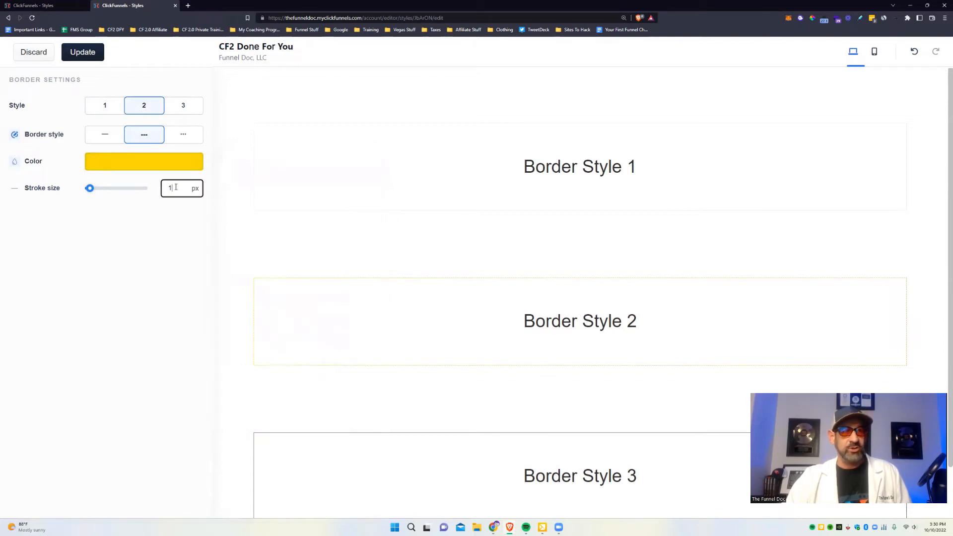
{"action": "left_click", "coordinate": [119, 249]}
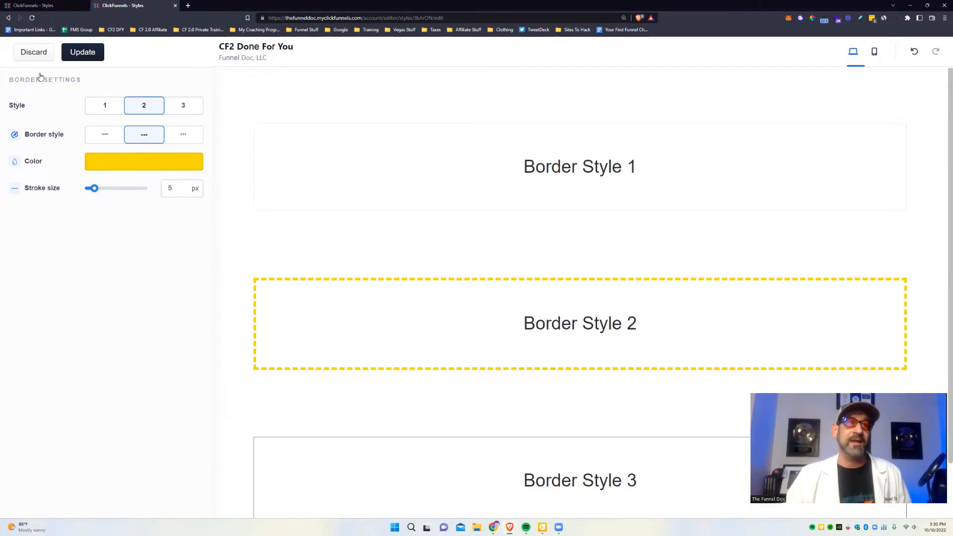
{"action": "left_click", "coordinate": [40, 54]}
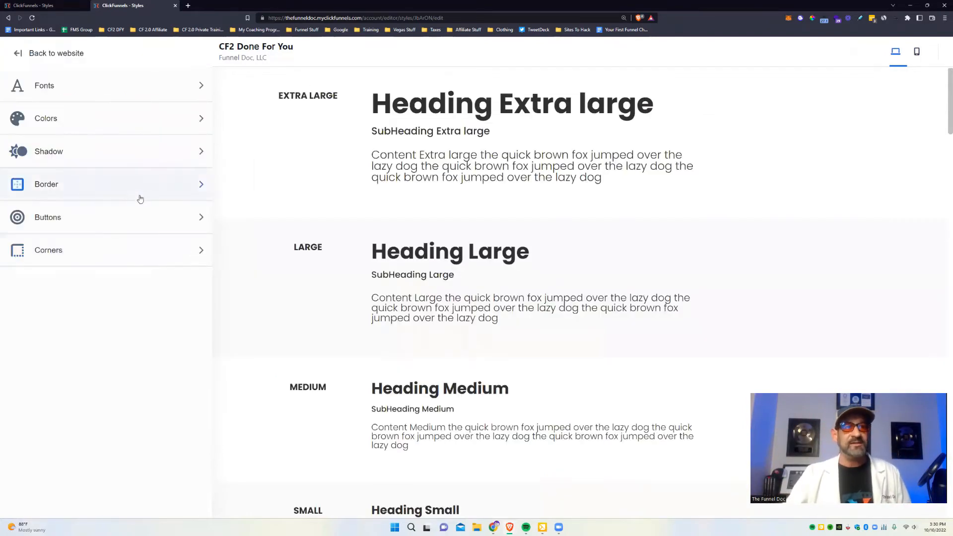
Open the style's button settings and give Button Style 1 a black (000000) background and the Oswald primary font.
{"action": "left_click", "coordinate": [166, 216]}
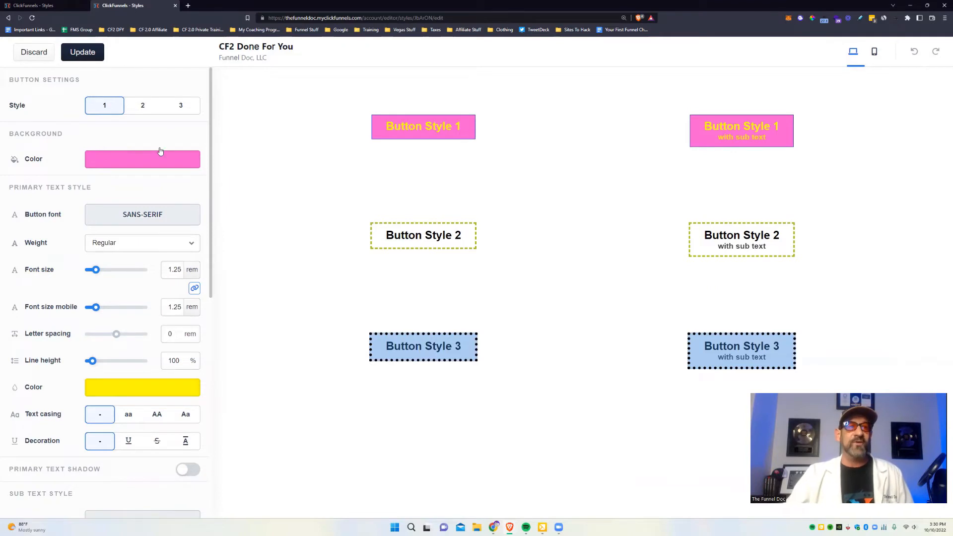
{"action": "left_click", "coordinate": [148, 159]}
{"action": "left_click", "coordinate": [231, 299]}
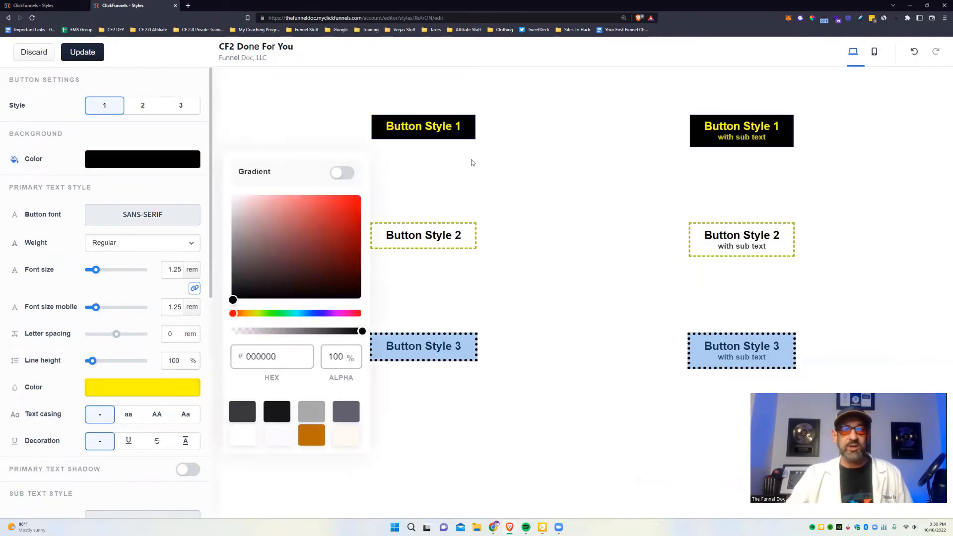
{"action": "left_click", "coordinate": [197, 190]}
{"action": "left_click", "coordinate": [144, 215]}
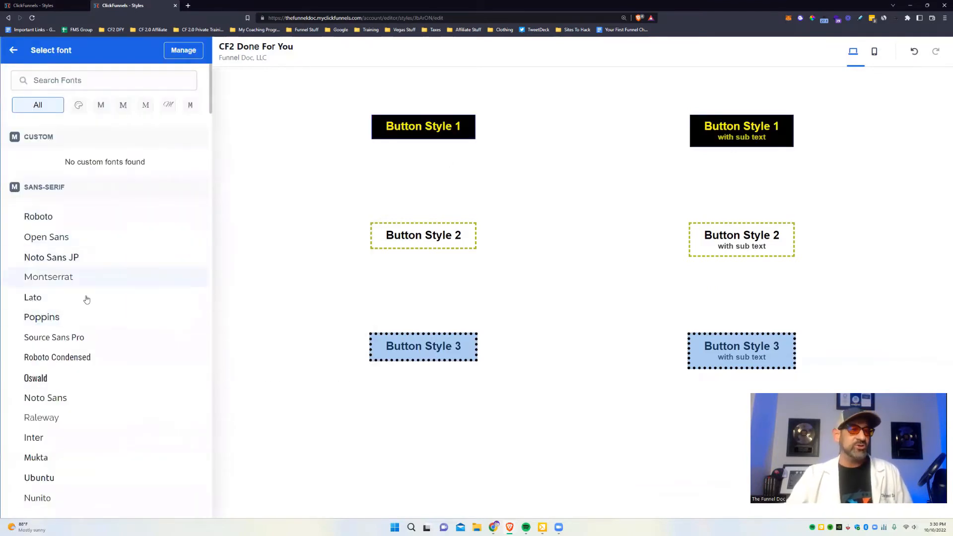
{"action": "left_click", "coordinate": [75, 378]}
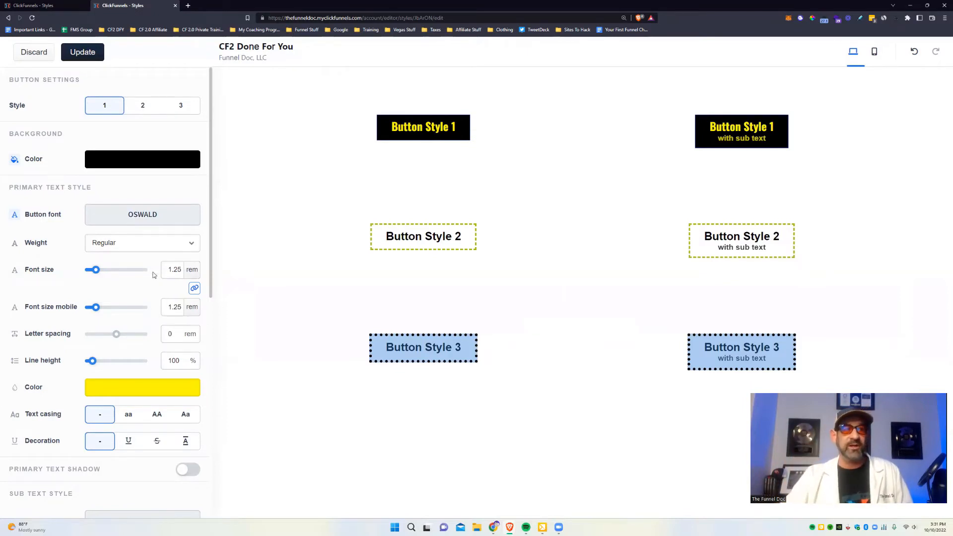
Switch Button Style 1's primary font size unit to px, set the size to 25 px and raise it to 46 px.
{"action": "left_click", "coordinate": [191, 271]}
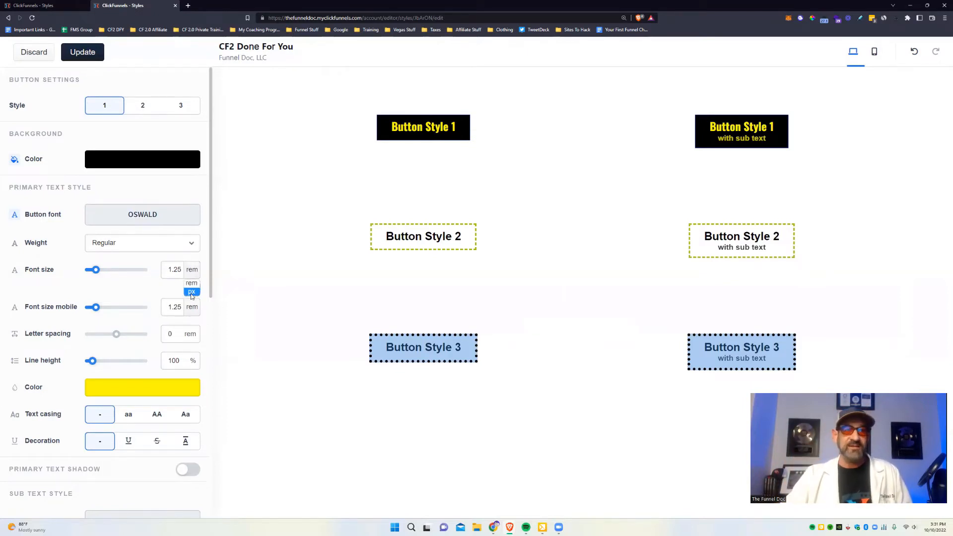
{"action": "left_click", "coordinate": [191, 293]}
{"action": "left_click", "coordinate": [175, 271]}
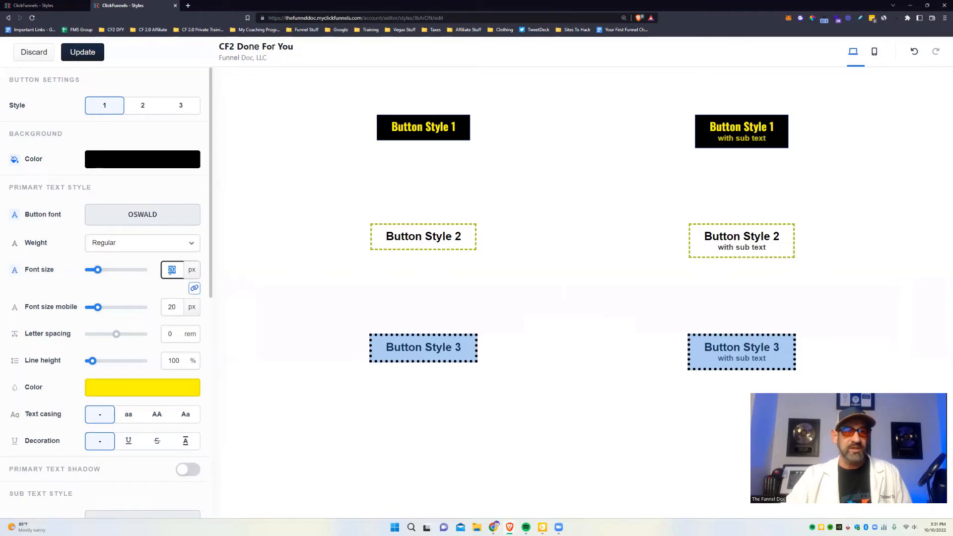
{"action": "type", "text": "25"}
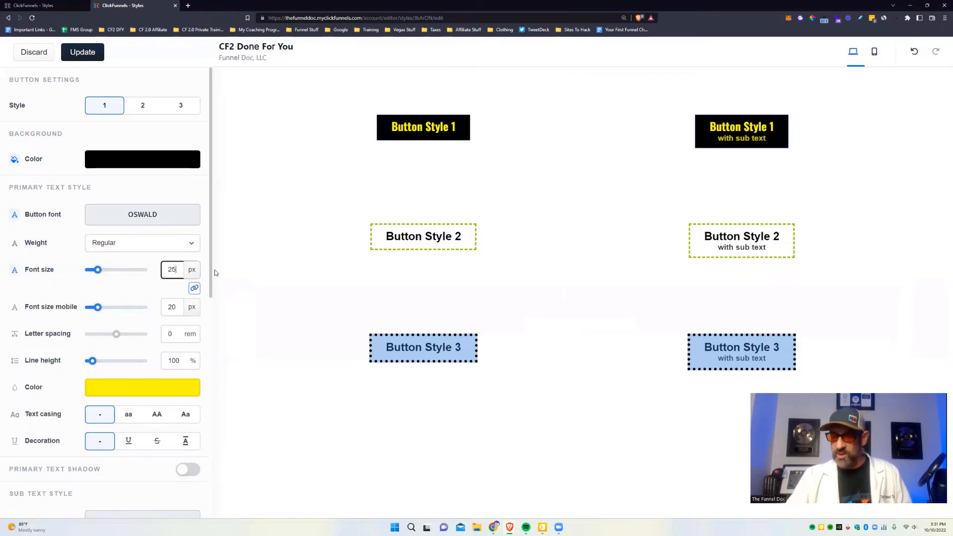
{"action": "key", "text": "Return"}
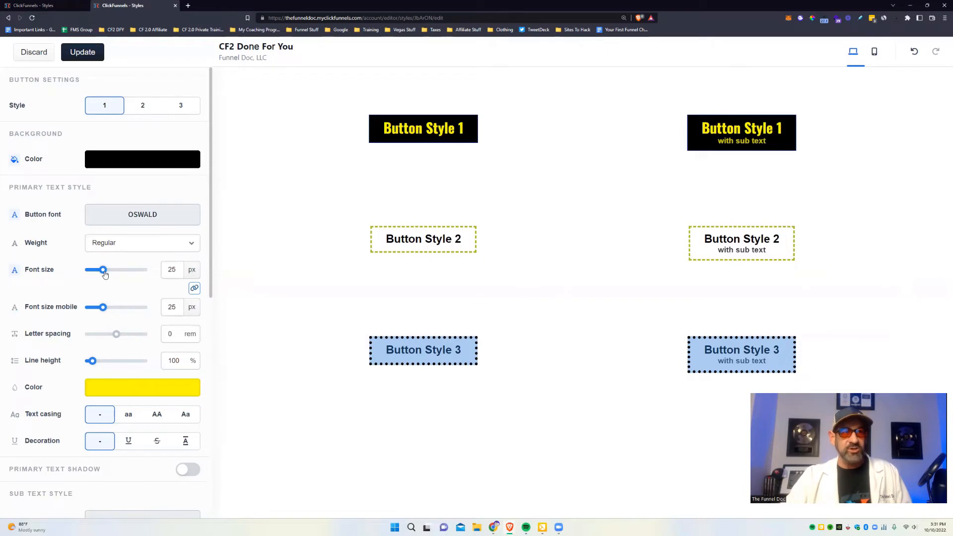
{"action": "mouse_move", "coordinate": [104, 274]}
{"action": "left_mouse_down"}
{"action": "mouse_move", "coordinate": [131, 276]}
{"action": "mouse_move", "coordinate": [90, 276]}
{"action": "mouse_move", "coordinate": [121, 278]}
{"action": "left_mouse_up"}
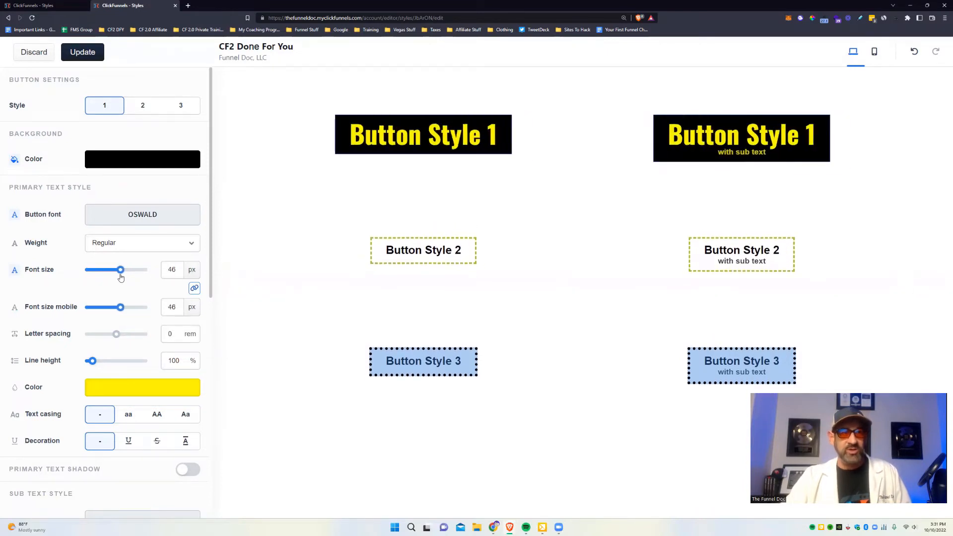
Unlink Button Style 1's mobile font size from the desktop size and set the mobile size to 32 px.
{"action": "left_click", "coordinate": [195, 289]}
{"action": "double_click", "coordinate": [172, 307]}
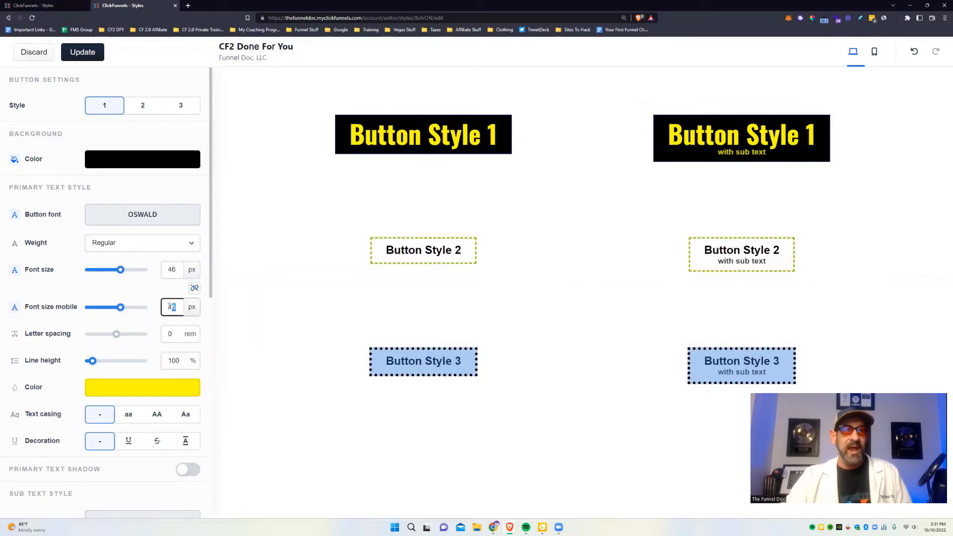
{"action": "type", "text": "32"}
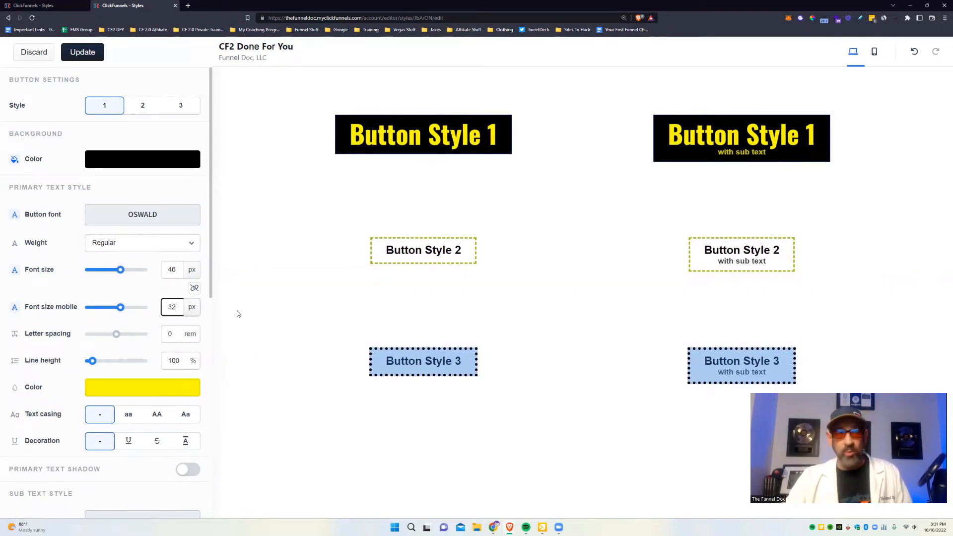
{"action": "left_click", "coordinate": [142, 292]}
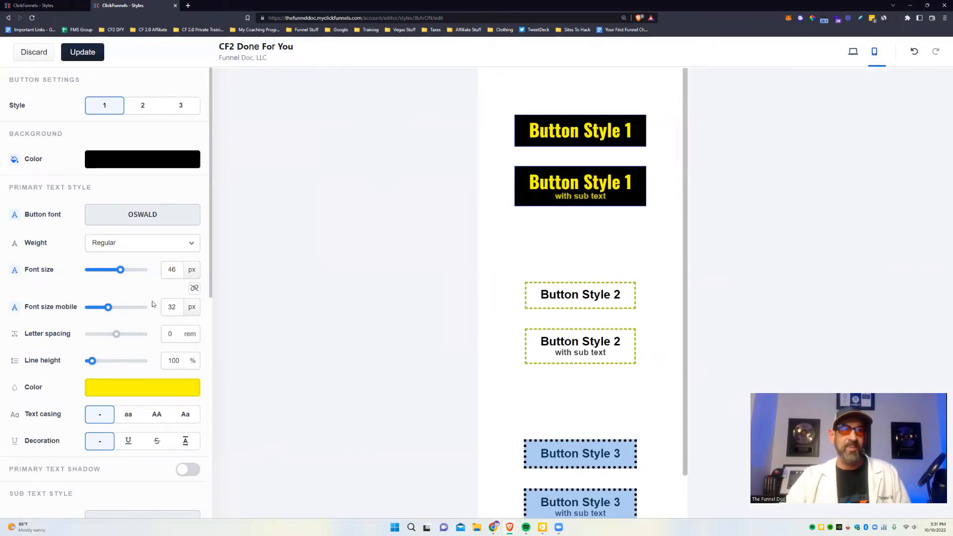
Set Button Style 1's primary text to 54 px on desktop and 30 px on mobile, with a 105% line height.
{"action": "left_click_drag", "start_coordinate": [121, 271], "coordinate": [127, 270]}
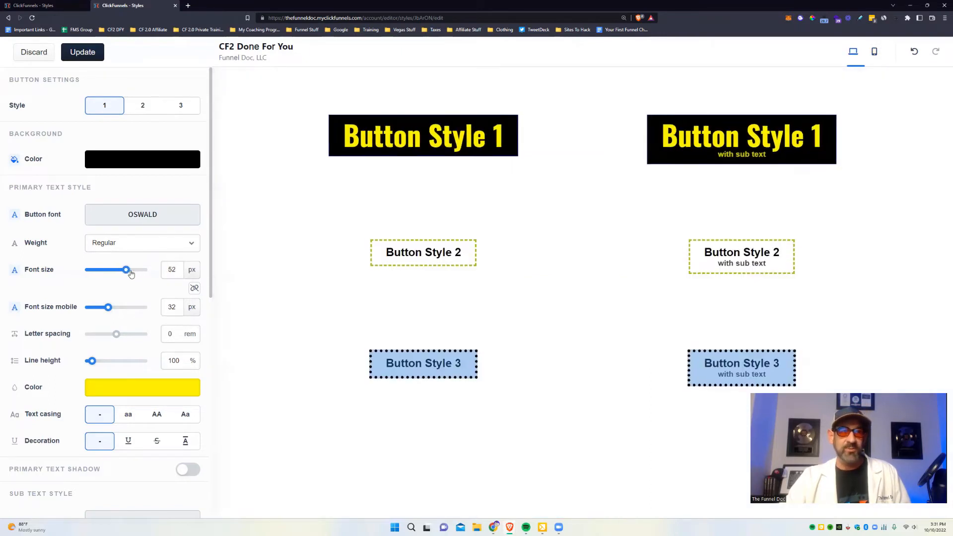
{"action": "left_click_drag", "start_coordinate": [108, 308], "coordinate": [98, 309]}
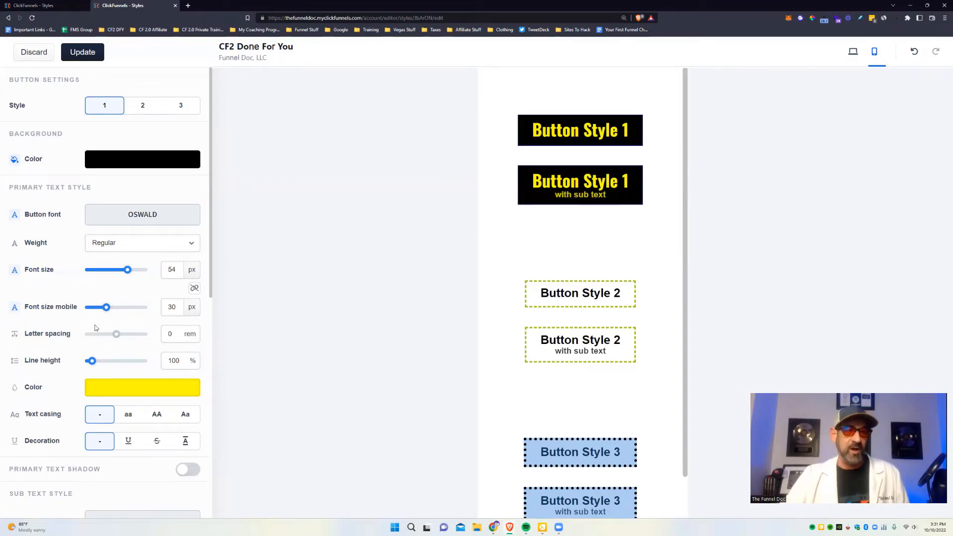
{"action": "left_click_drag", "start_coordinate": [92, 364], "coordinate": [93, 364]}
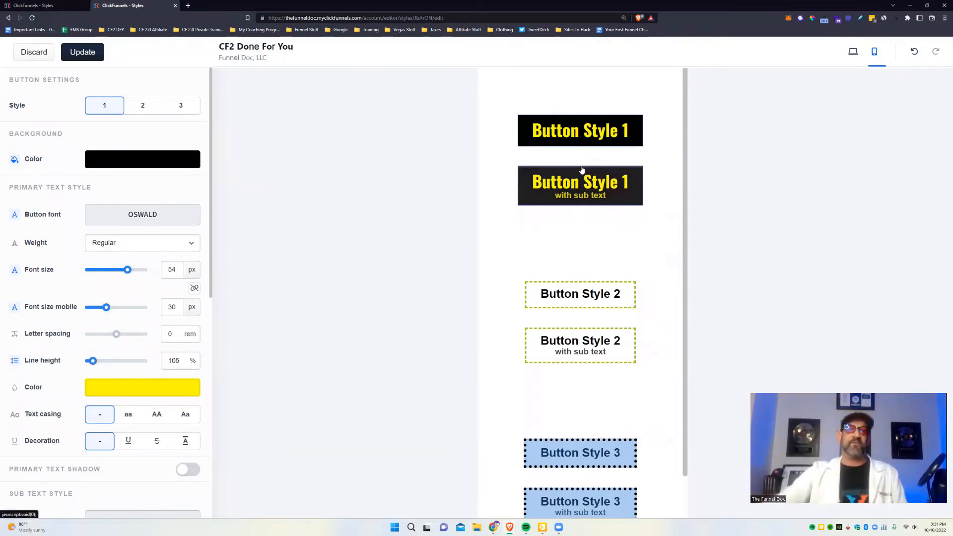
Change both the primary text color and the sub text color of Button Style 1 to white.
{"action": "left_click", "coordinate": [139, 392]}
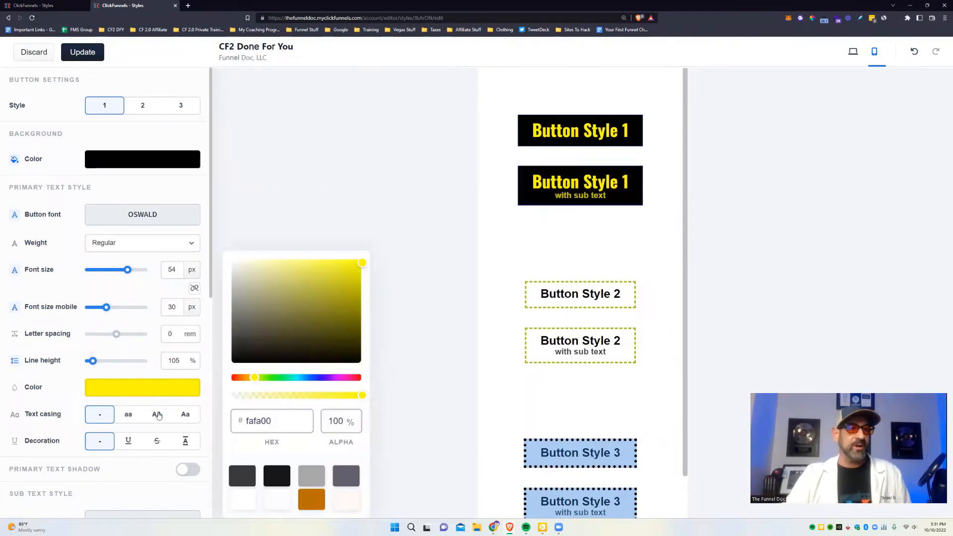
{"action": "left_click_drag", "start_coordinate": [251, 303], "coordinate": [224, 202]}
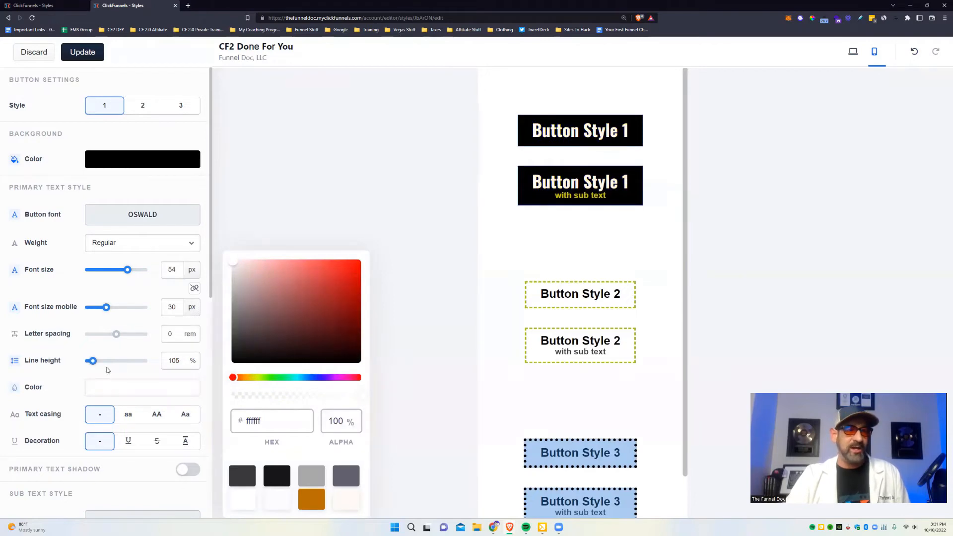
{"action": "scroll", "coordinate": [155, 360], "scroll_direction": "down", "scroll_amount": 3}
{"action": "scroll", "coordinate": [154, 360], "scroll_direction": "down", "scroll_amount": 5}
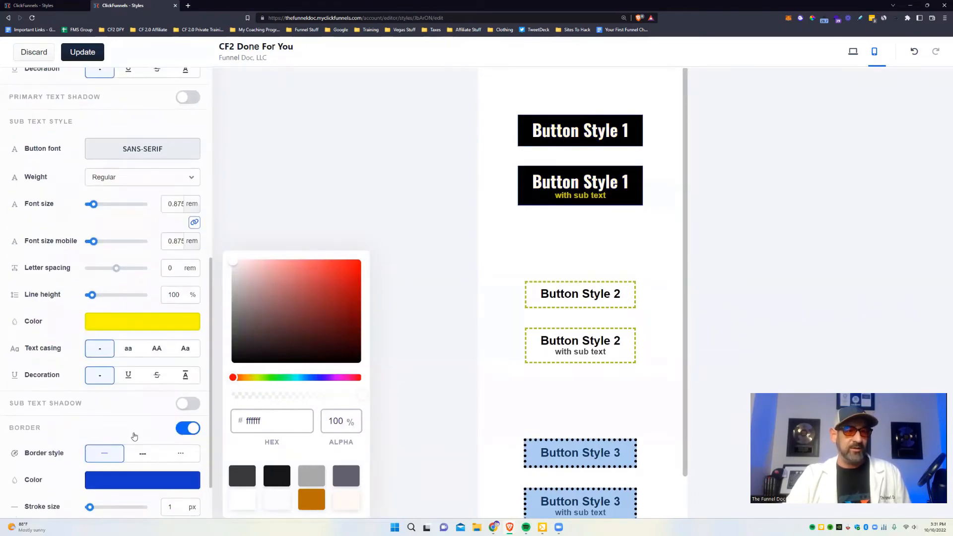
{"action": "left_click", "coordinate": [154, 321]}
{"action": "left_click", "coordinate": [144, 325]}
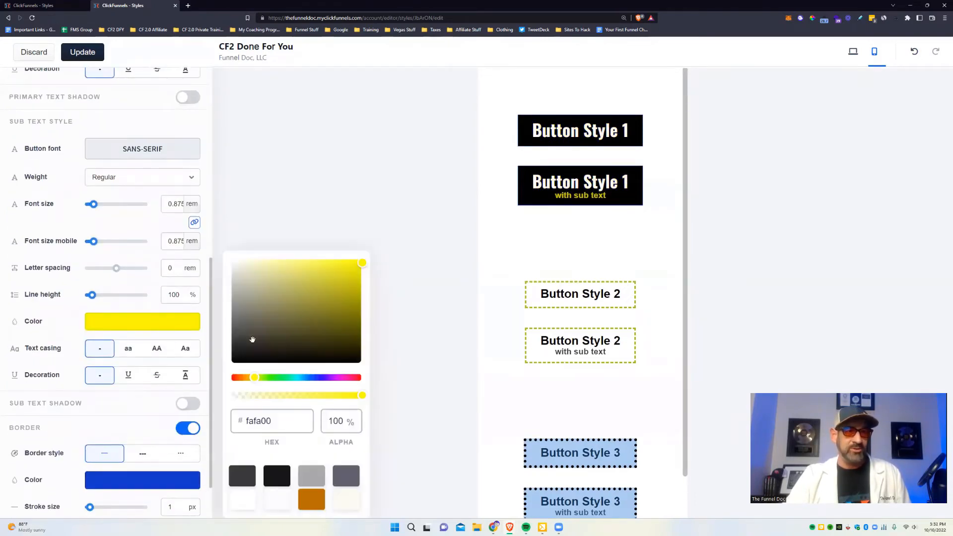
{"action": "left_click_drag", "start_coordinate": [251, 338], "coordinate": [165, 179]}
{"action": "left_click", "coordinate": [103, 411]}
Turn off Button Style 1's border and turn on its shadow.
{"action": "scroll", "coordinate": [103, 410], "scroll_direction": "down", "scroll_amount": 1}
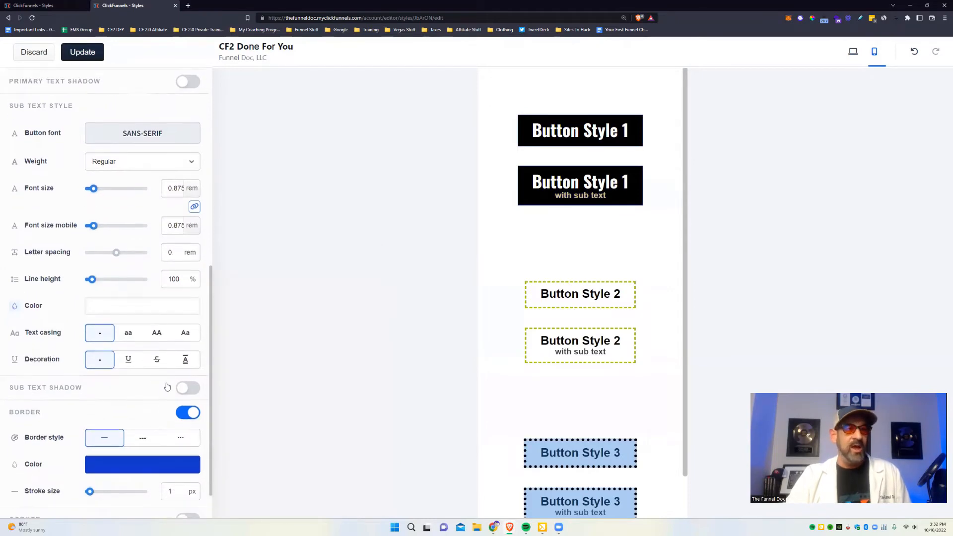
{"action": "left_click", "coordinate": [185, 368]}
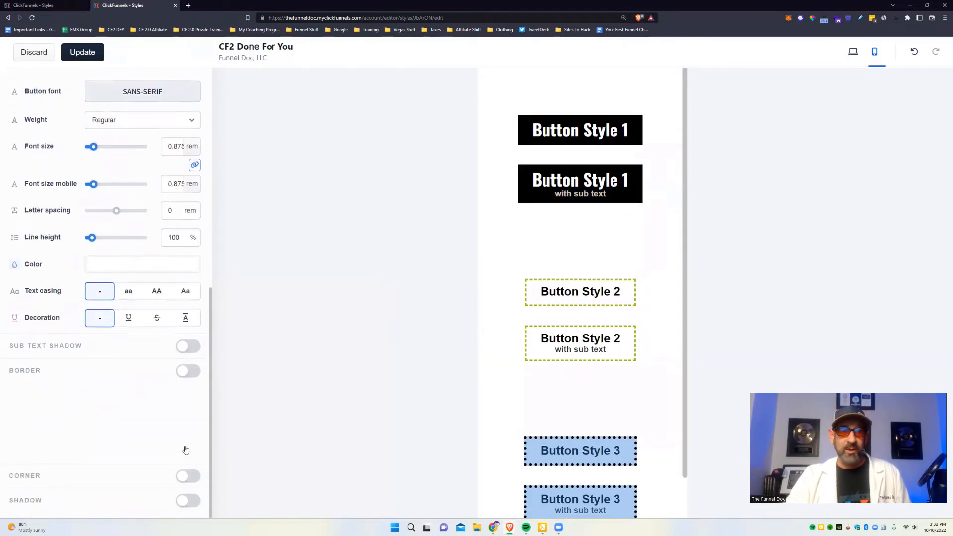
{"action": "scroll", "coordinate": [187, 442], "scroll_direction": "up", "scroll_amount": 2}
{"action": "left_click", "coordinate": [187, 501]}
{"action": "scroll", "coordinate": [187, 502], "scroll_direction": "down", "scroll_amount": 2}
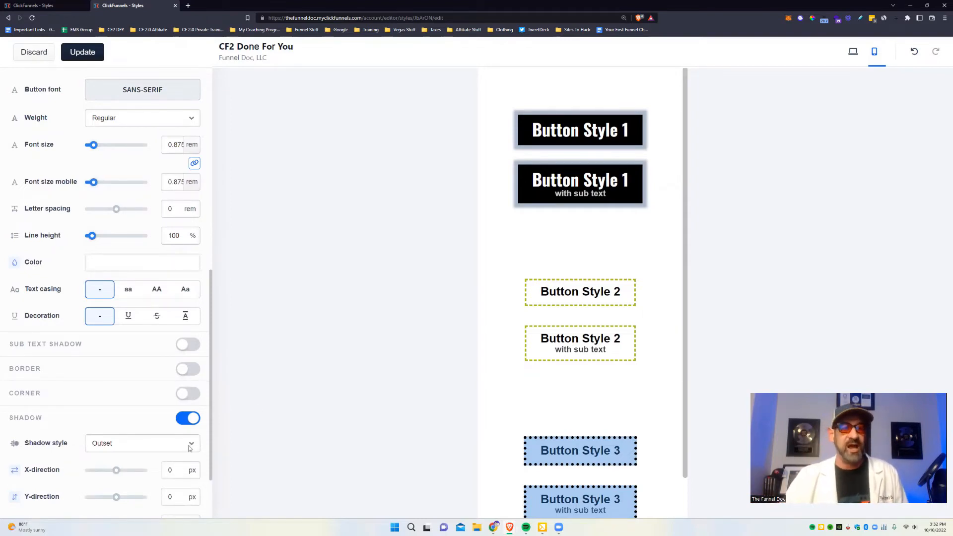
Set Button Style 1's shadow color to deep blue, its spread to 11 px and its blur to 32 px.
{"action": "scroll", "coordinate": [190, 449], "scroll_direction": "down", "scroll_amount": 3}
{"action": "left_click", "coordinate": [139, 496]}
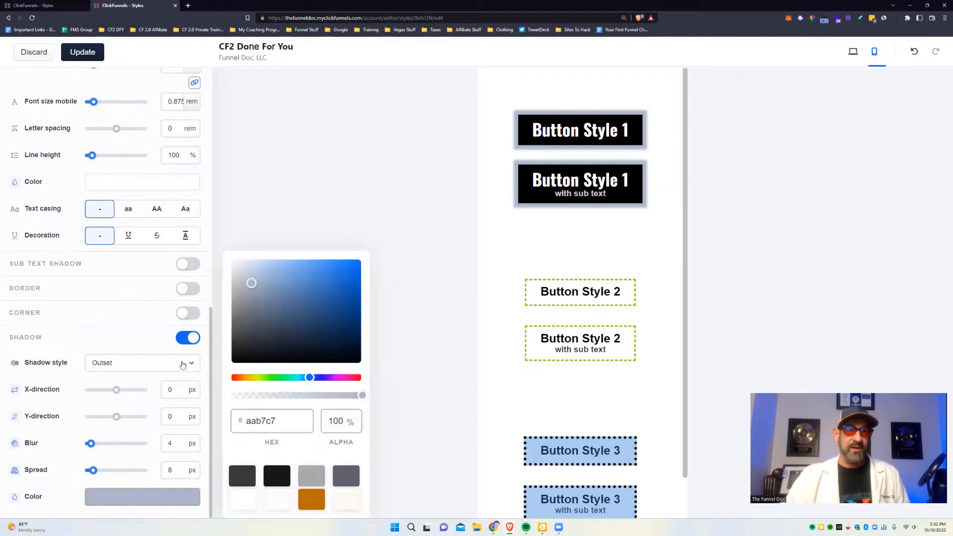
{"action": "left_click_drag", "start_coordinate": [253, 347], "coordinate": [353, 278]}
{"action": "left_click", "coordinate": [95, 473]}
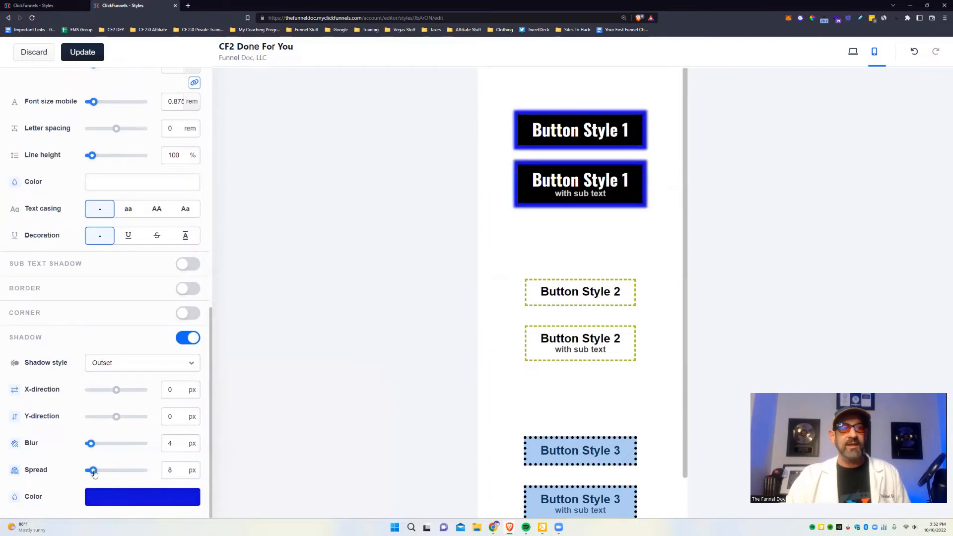
{"action": "left_click_drag", "start_coordinate": [94, 474], "coordinate": [106, 445]}
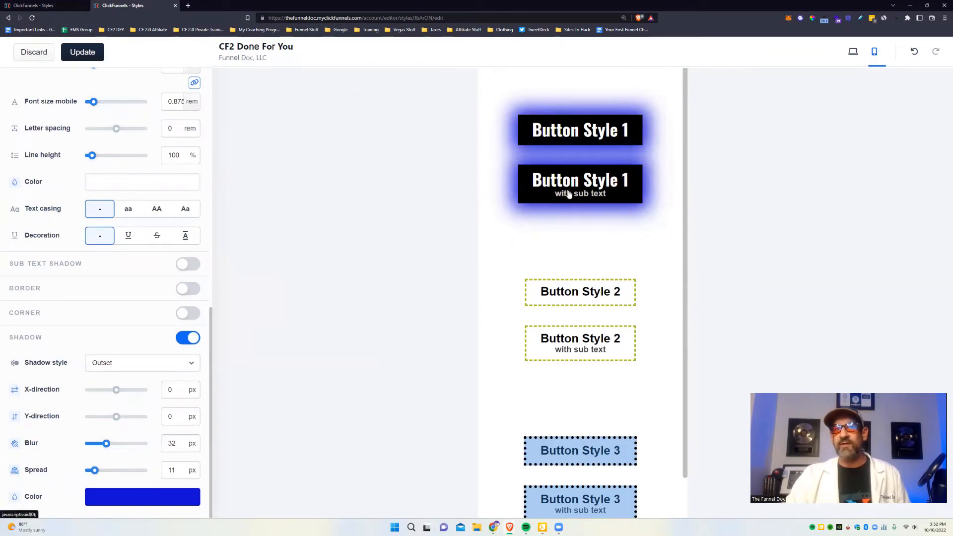
{"action": "scroll", "coordinate": [120, 414], "scroll_direction": "up", "scroll_amount": 3}
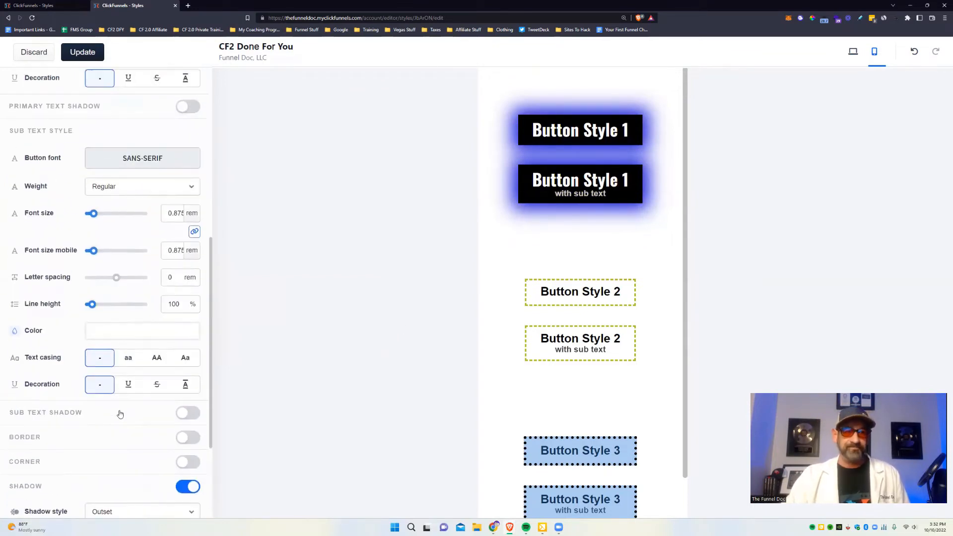
{"action": "scroll", "coordinate": [120, 431], "scroll_direction": "down", "scroll_amount": 2}
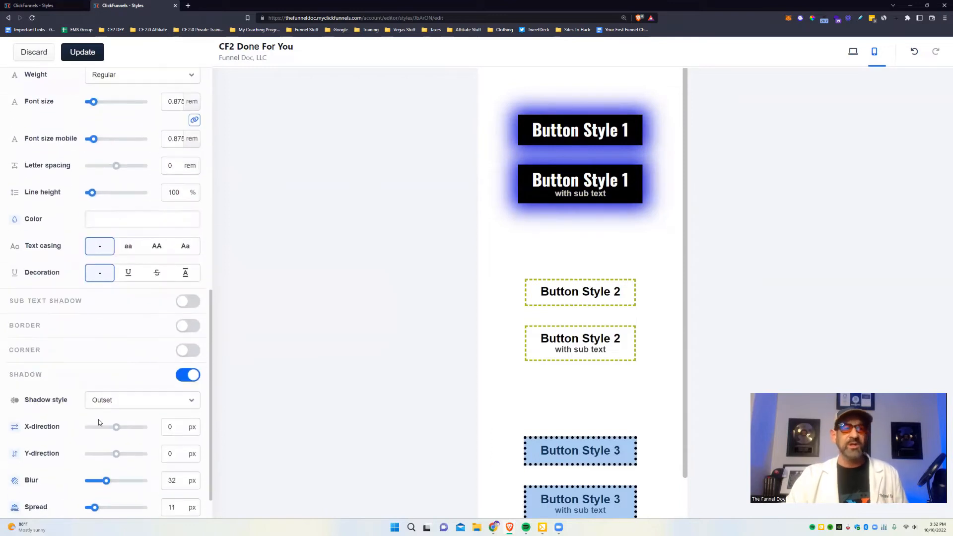
Turn on the corner settings for Button Style 1 and set all corners to 10 px.
{"action": "left_click", "coordinate": [182, 350]}
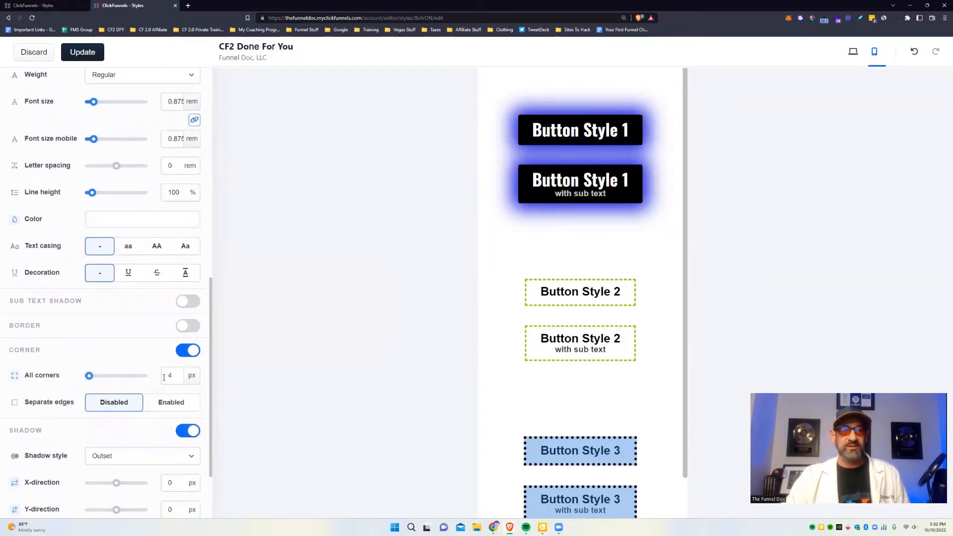
{"action": "double_click", "coordinate": [169, 376]}
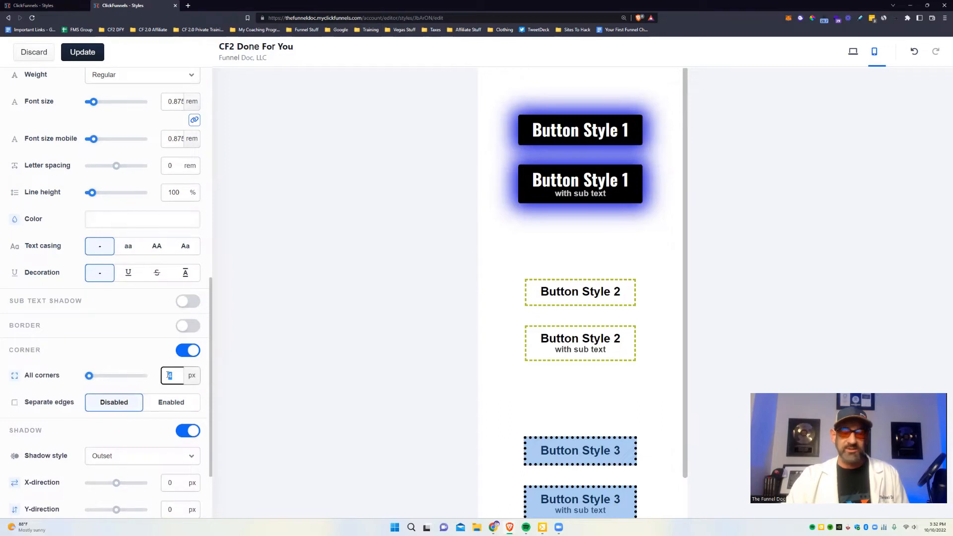
{"action": "left_click", "coordinate": [328, 349]}
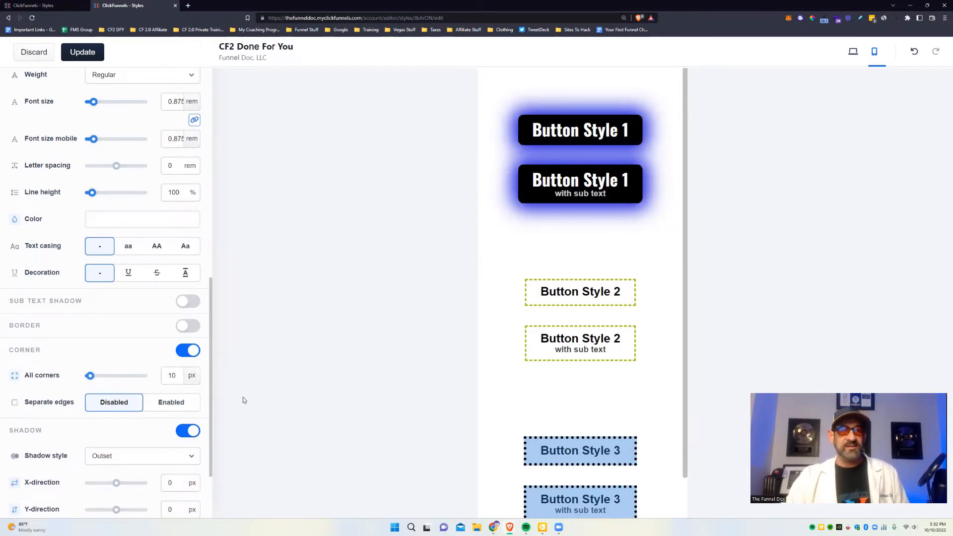
Enable separate edges for Button Style 1's corners, setting top left to 181 px, top right to 159 px, bottom right to 216 px, and increase bottom left.
{"action": "scroll", "coordinate": [184, 372], "scroll_direction": "down", "scroll_amount": 1}
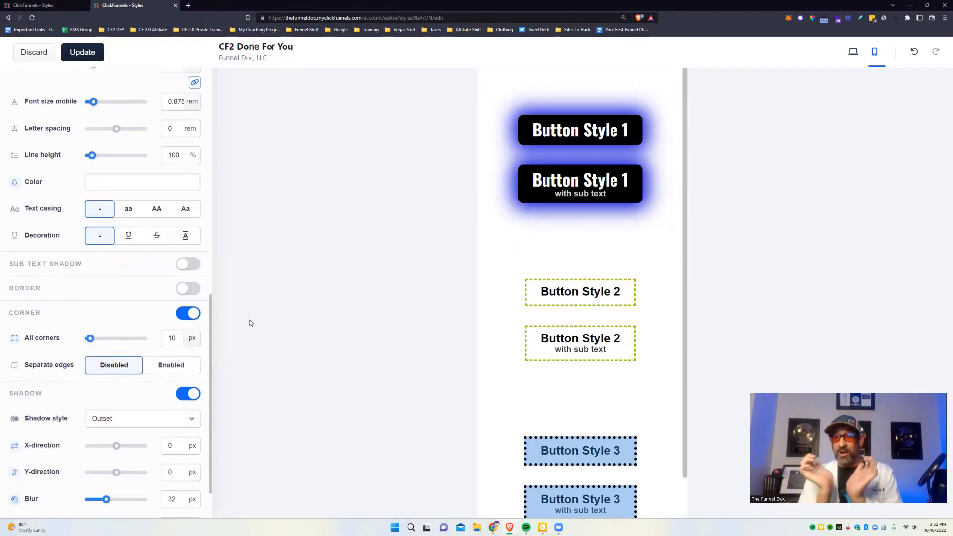
{"action": "left_click", "coordinate": [172, 367]}
{"action": "scroll", "coordinate": [210, 384], "scroll_direction": "down", "scroll_amount": 3}
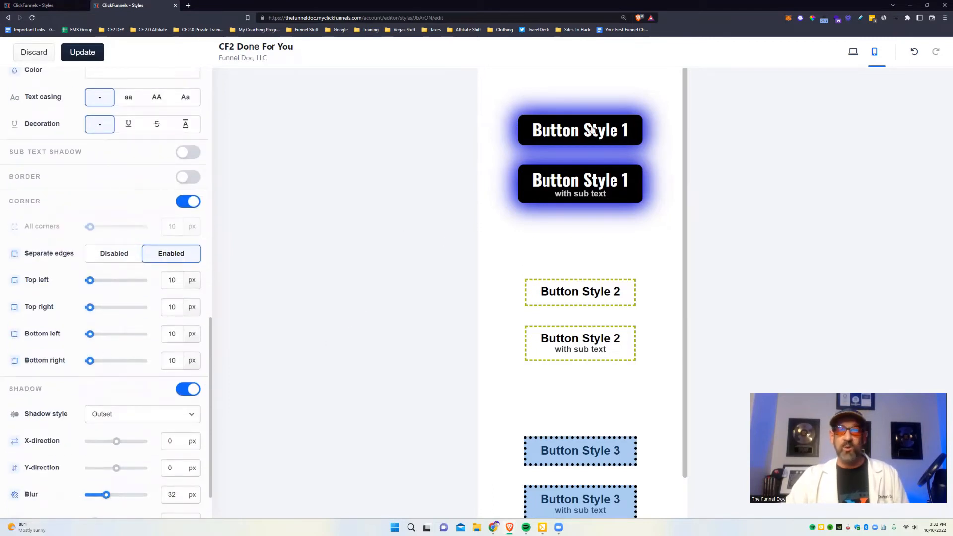
{"action": "left_click_drag", "start_coordinate": [86, 279], "coordinate": [77, 306]}
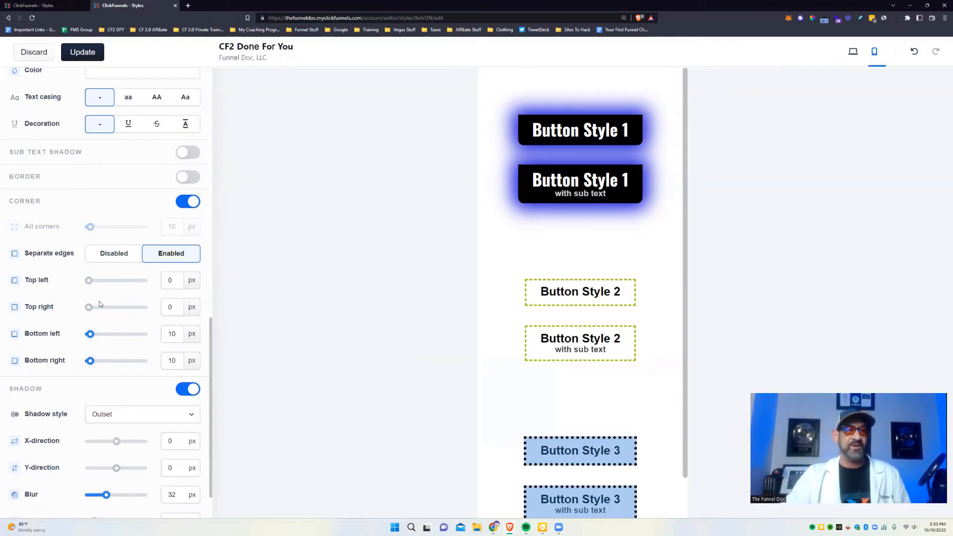
{"action": "left_click_drag", "start_coordinate": [89, 307], "coordinate": [114, 280]}
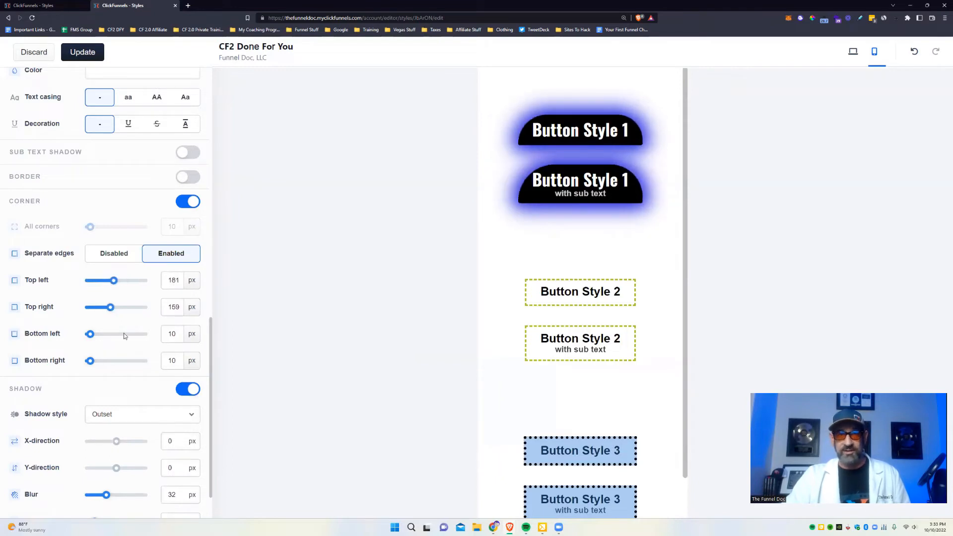
{"action": "left_click_drag", "start_coordinate": [90, 366], "coordinate": [118, 362]}
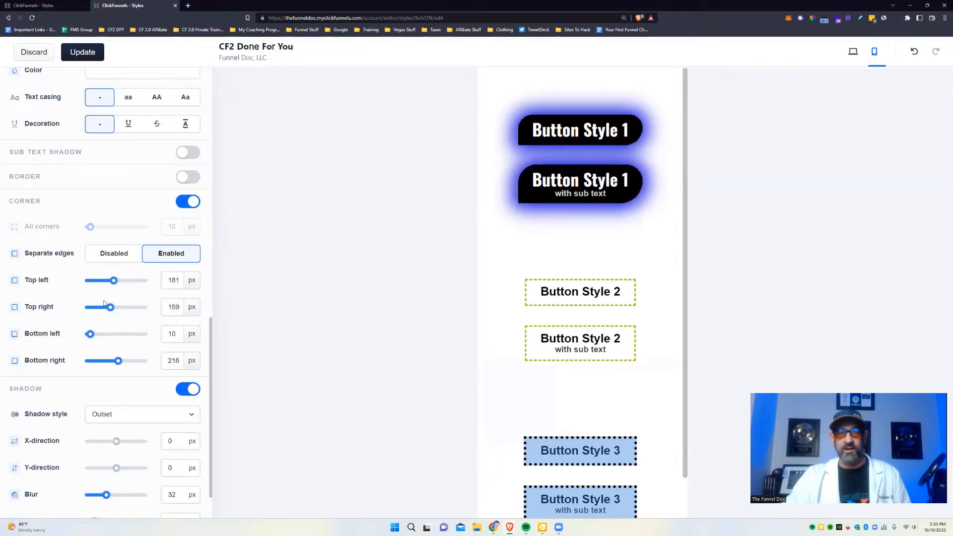
{"action": "left_click_drag", "start_coordinate": [90, 335], "coordinate": [114, 334]}
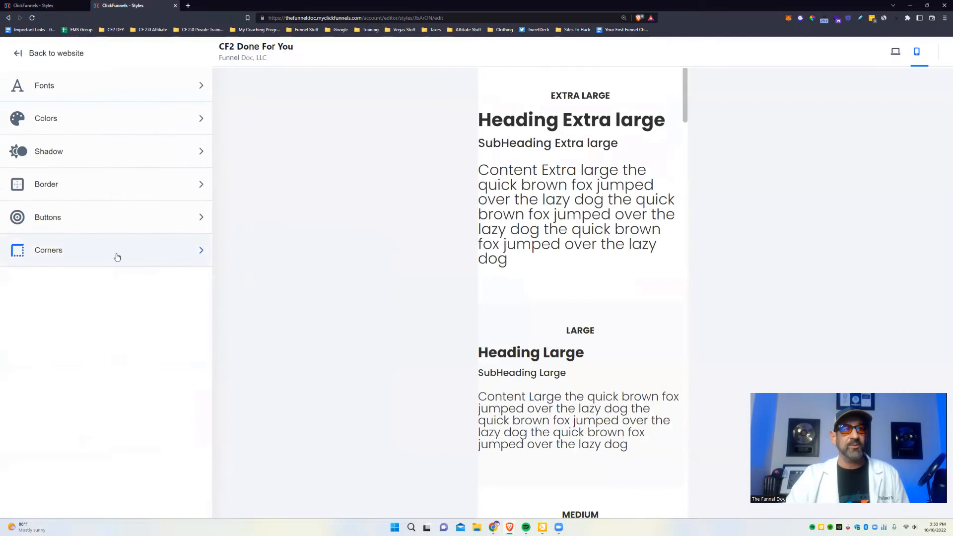
Open the style's corner settings and set all corners of Corner Style 3 to 400 px.
{"action": "left_click", "coordinate": [116, 255]}
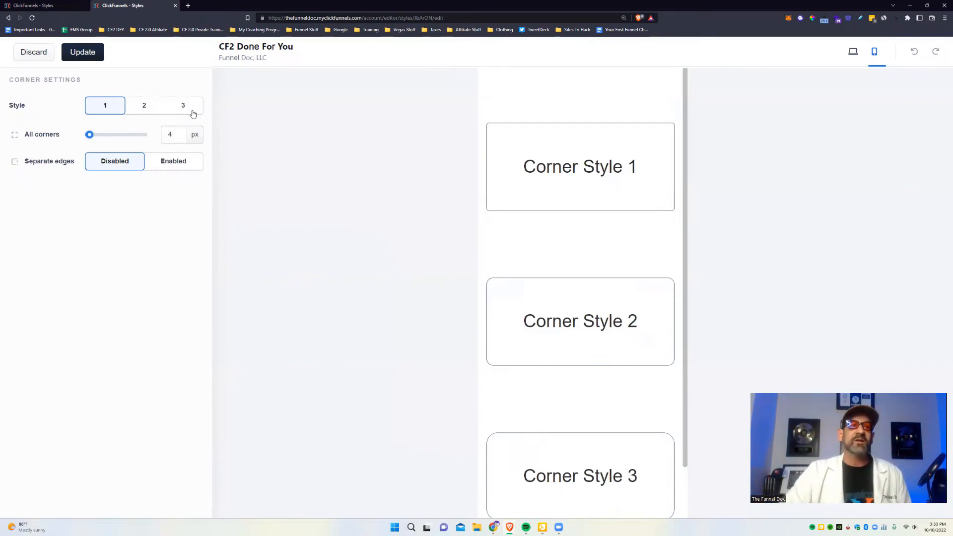
{"action": "scroll", "coordinate": [586, 440], "scroll_direction": "down", "scroll_amount": 1}
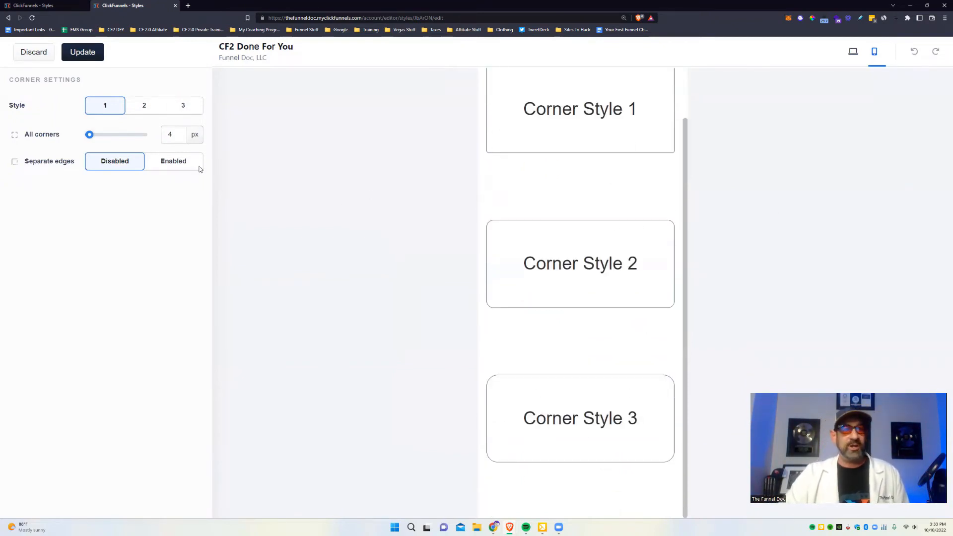
{"action": "left_click", "coordinate": [198, 114]}
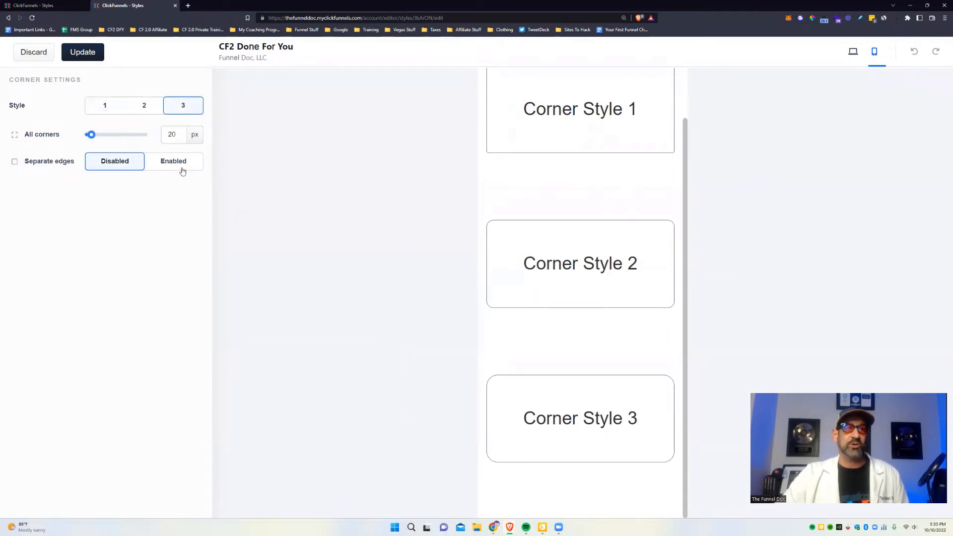
{"action": "left_click_drag", "start_coordinate": [91, 135], "coordinate": [155, 136]}
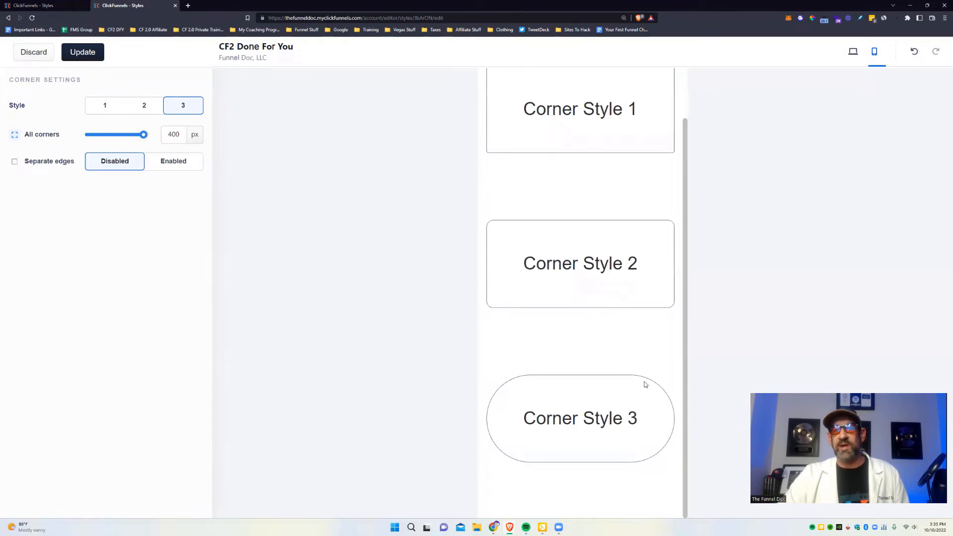
Try separate edges on Corner Style 3 with top left and top right at 0 px, and discard the corner changes.
{"action": "left_click", "coordinate": [173, 162]}
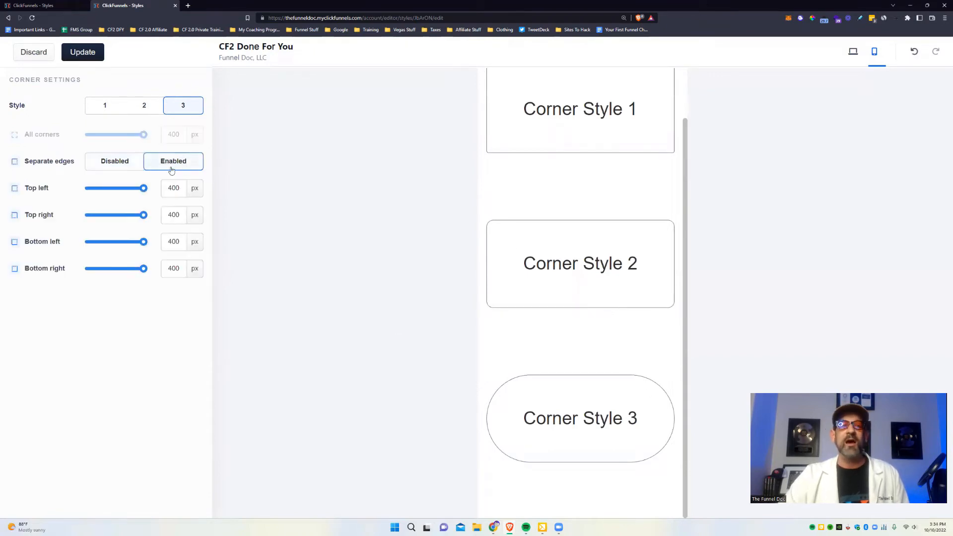
{"action": "left_click_drag", "start_coordinate": [144, 193], "coordinate": [3, 167]}
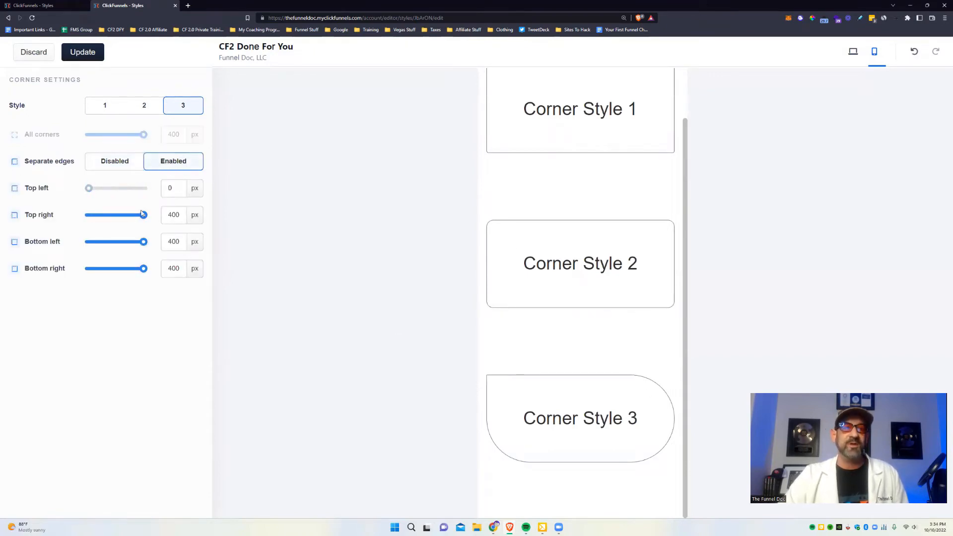
{"action": "left_click_drag", "start_coordinate": [142, 215], "coordinate": [3, 194]}
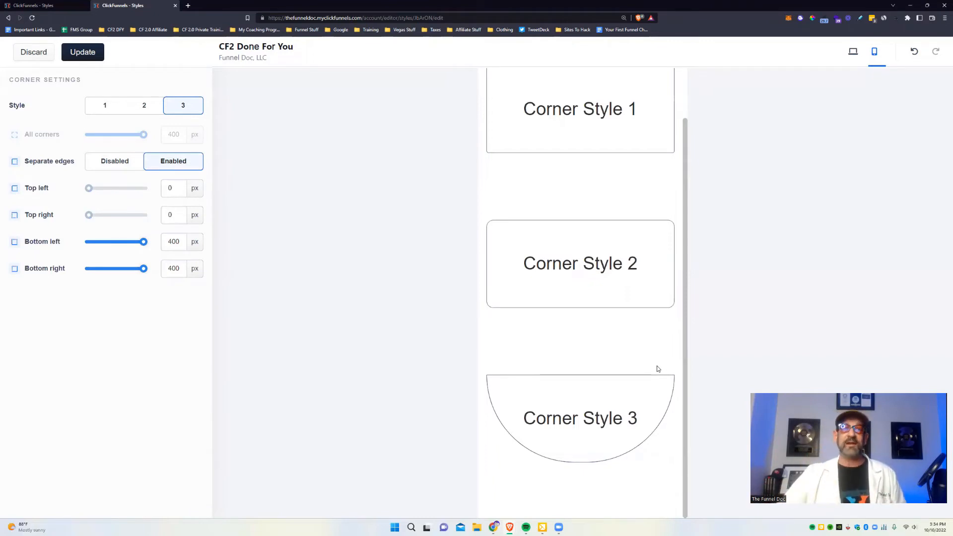
{"action": "left_click", "coordinate": [36, 51]}
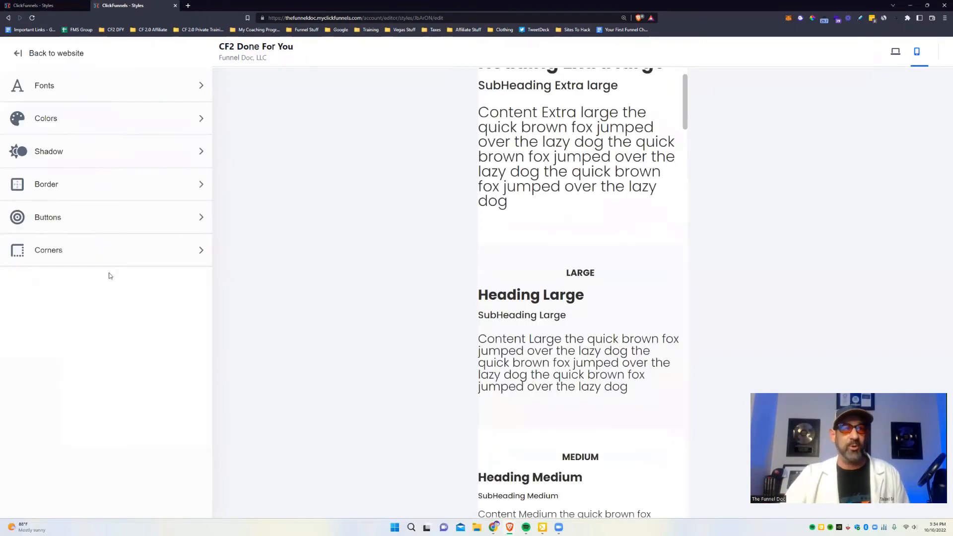
Leave the style editor and open the site's CF2.0 - Dark Course Theme for customization.
{"action": "left_click", "coordinate": [30, 59]}
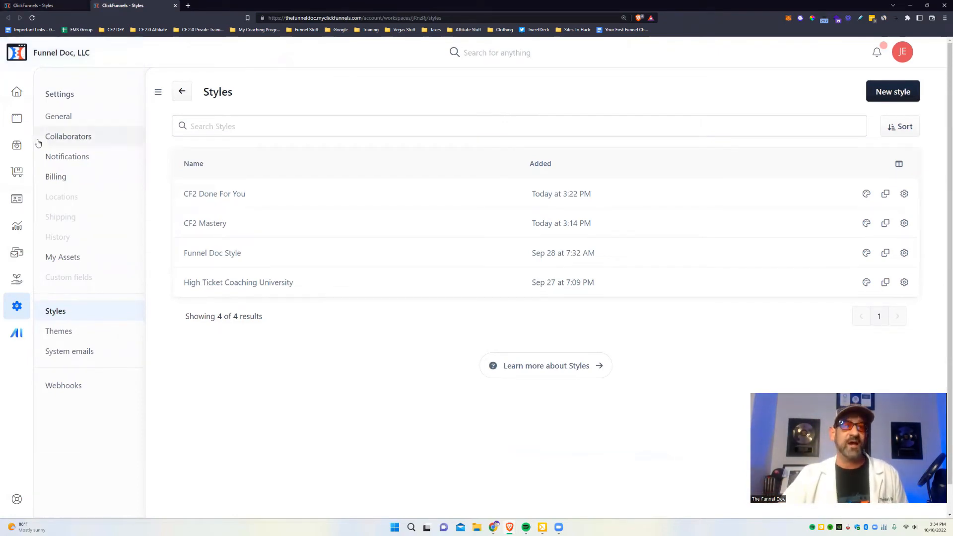
{"action": "left_click", "coordinate": [20, 118]}
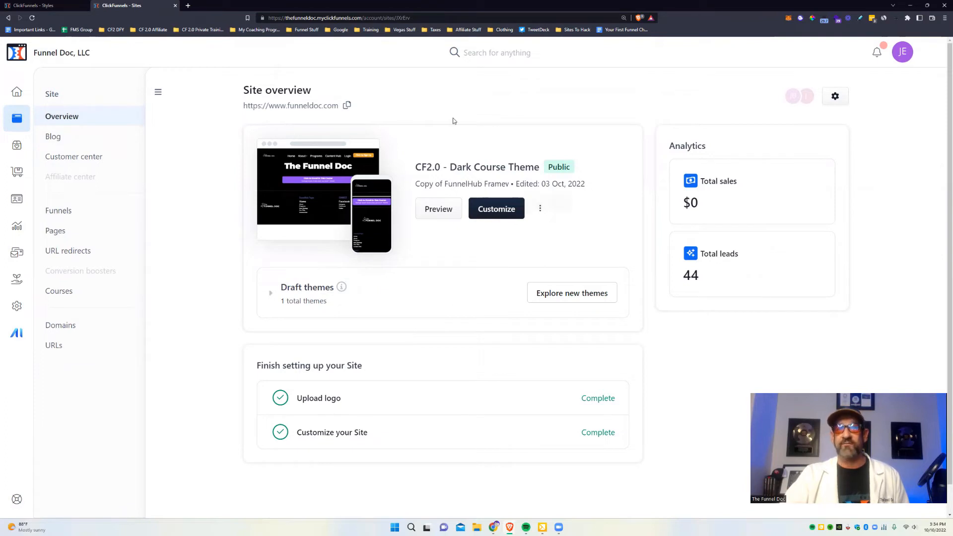
{"action": "left_click", "coordinate": [499, 209]}
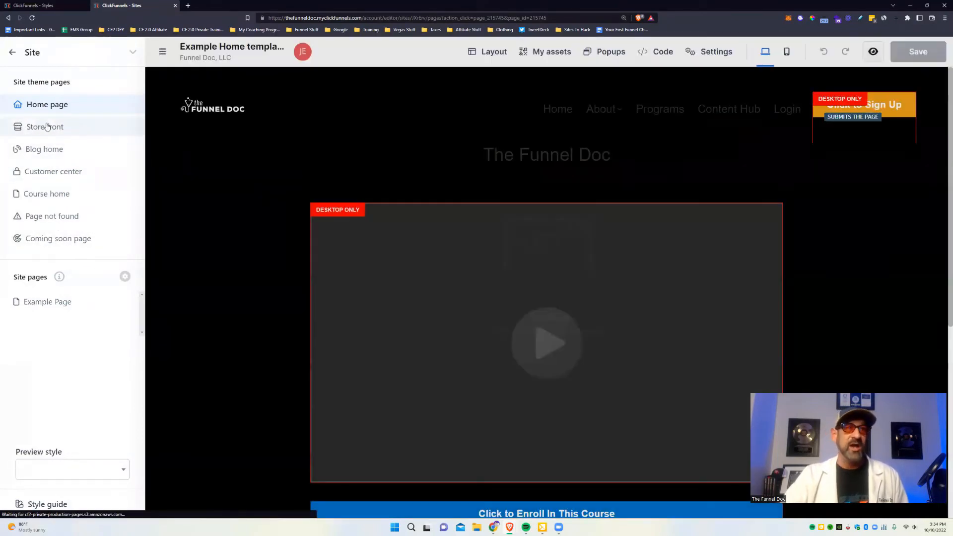
View the Store front and Blog home pages of the site theme.
{"action": "left_click", "coordinate": [74, 128]}
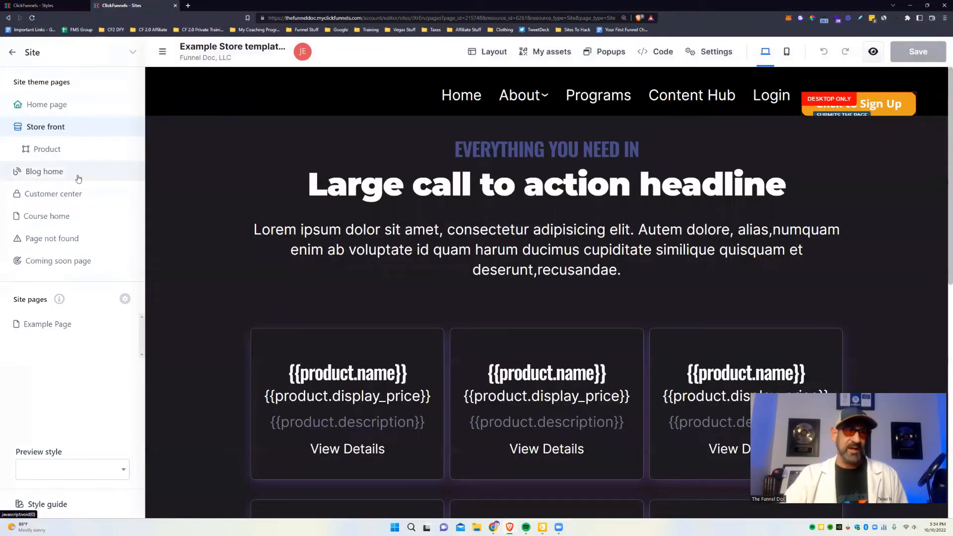
{"action": "left_click", "coordinate": [78, 174]}
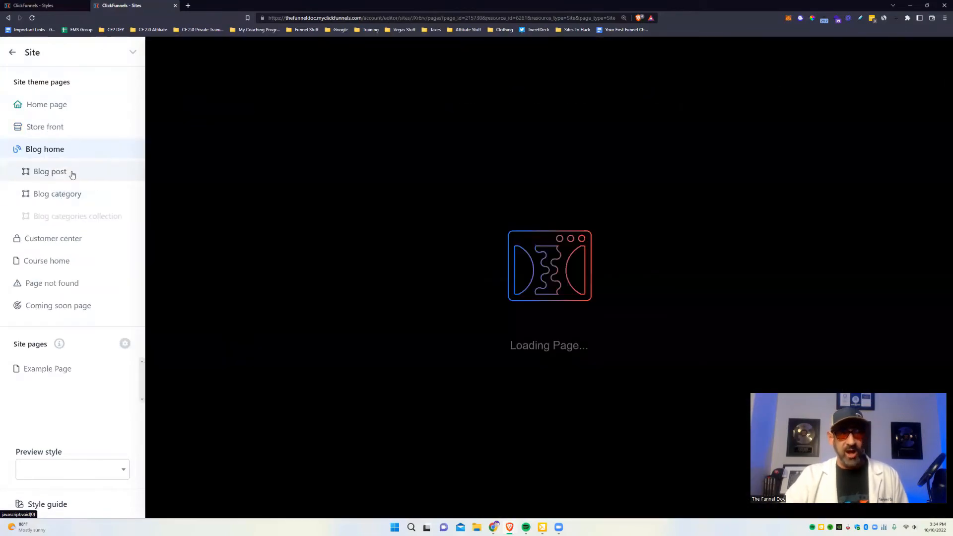
{"action": "scroll", "coordinate": [860, 194], "scroll_direction": "down", "scroll_amount": 3}
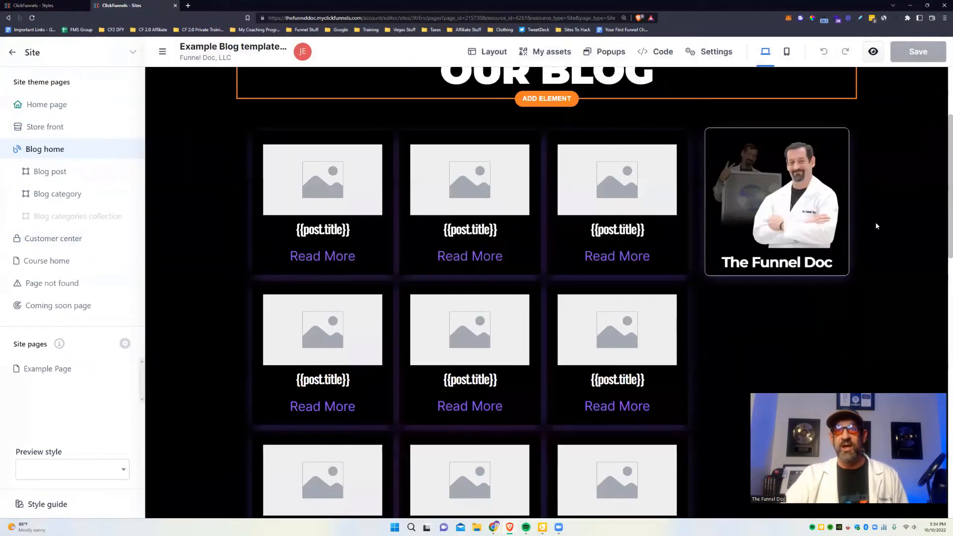
{"action": "scroll", "coordinate": [827, 288], "scroll_direction": "up", "scroll_amount": 1}
{"action": "scroll", "coordinate": [854, 274], "scroll_direction": "up", "scroll_amount": 2}
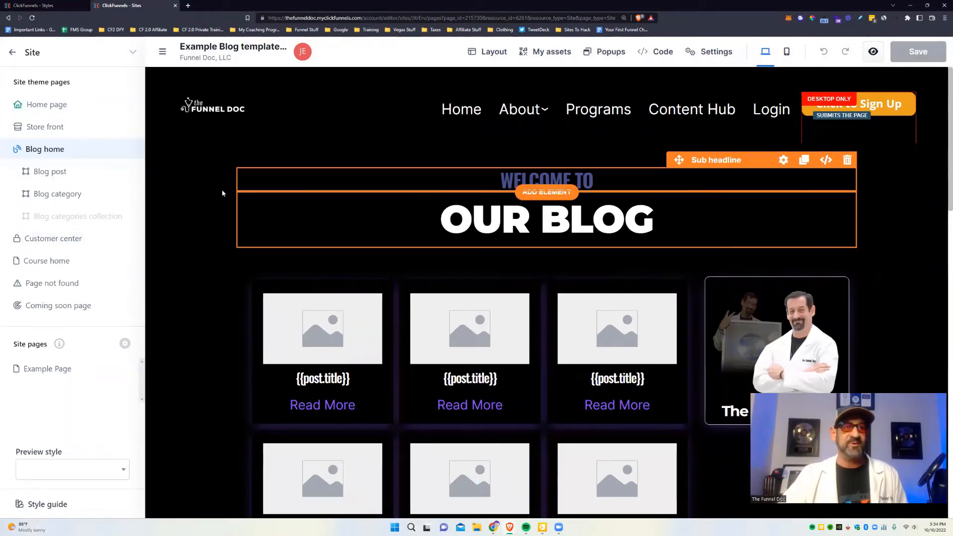
{"action": "scroll", "coordinate": [221, 194], "scroll_direction": "down", "scroll_amount": 1}
Look through the Customer center page of the site theme and return to the site overview.
{"action": "left_click", "coordinate": [95, 240]}
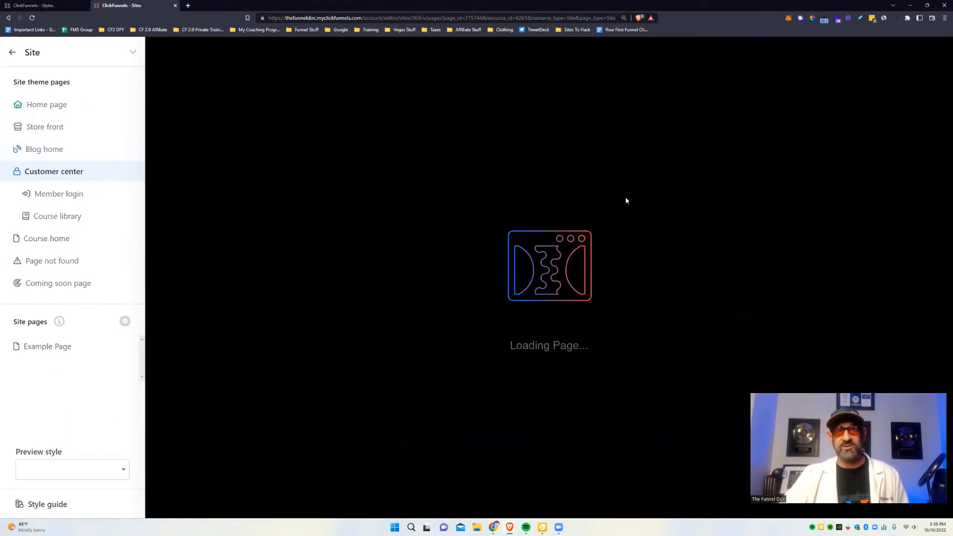
{"action": "scroll", "coordinate": [442, 300], "scroll_direction": "down", "scroll_amount": 3}
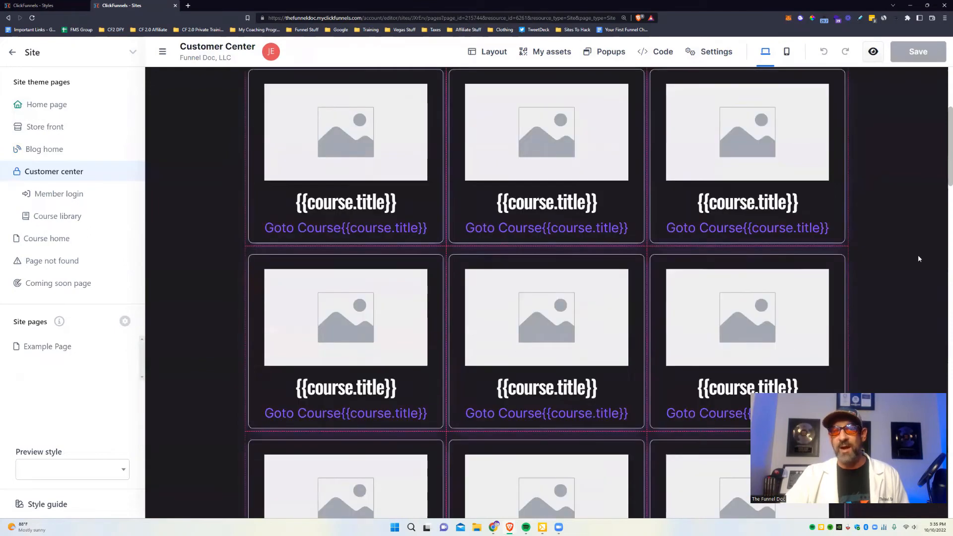
{"action": "scroll", "coordinate": [241, 132], "scroll_direction": "up", "scroll_amount": 2}
{"action": "scroll", "coordinate": [240, 132], "scroll_direction": "up", "scroll_amount": 2}
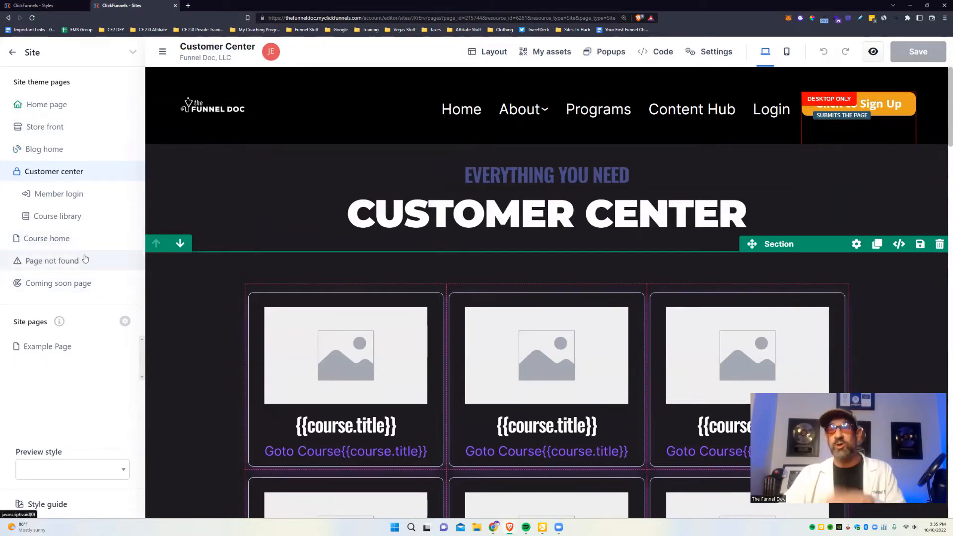
{"action": "left_click", "coordinate": [13, 53]}
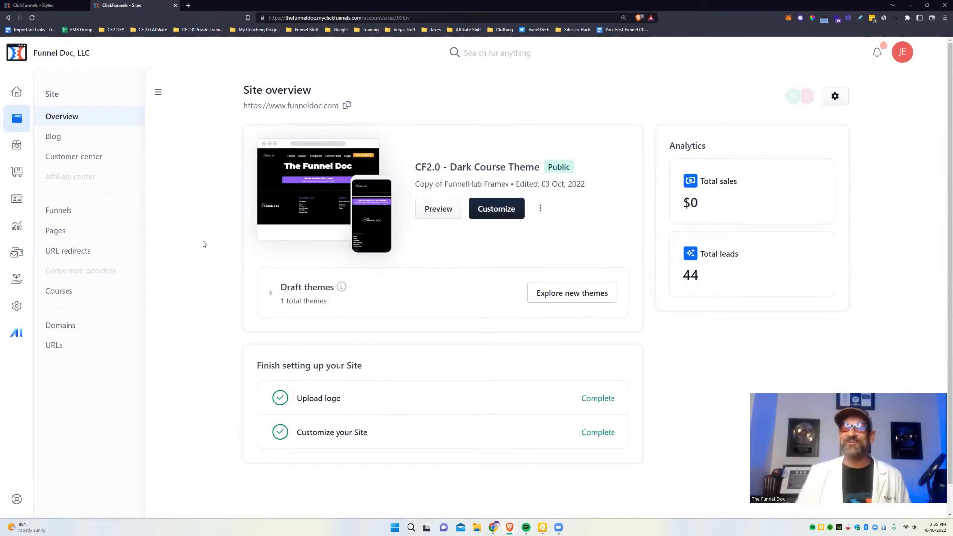
Open the site's funnel recipes and browse all the templates, checking each one's number of steps and whether it generates leads or sells a product.
{"action": "left_click", "coordinate": [69, 212]}
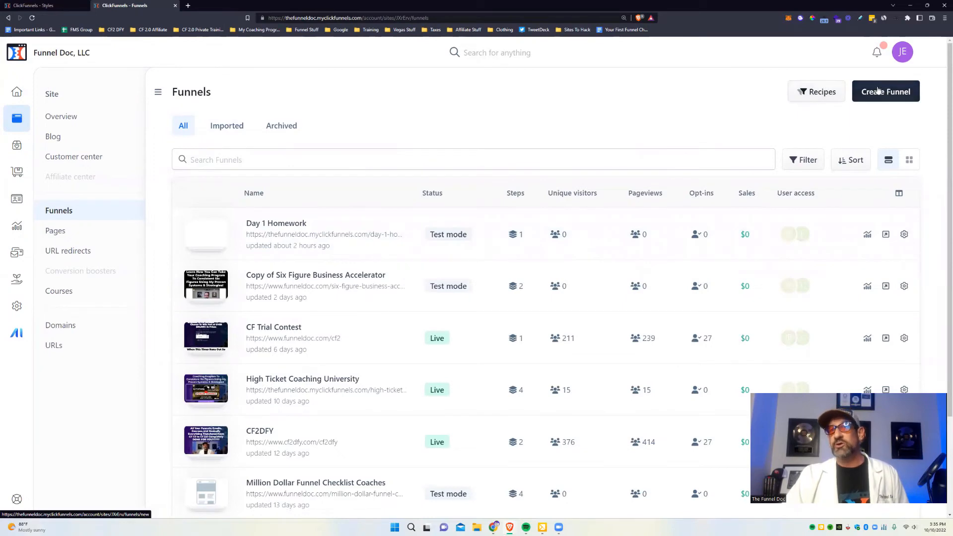
{"action": "left_click", "coordinate": [829, 92]}
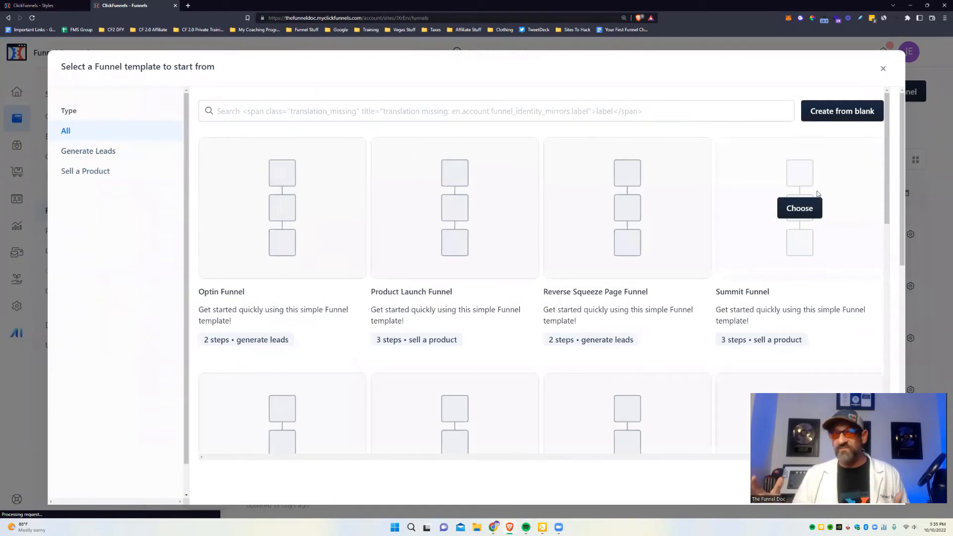
{"action": "scroll", "coordinate": [437, 331], "scroll_direction": "down", "scroll_amount": 1}
{"action": "scroll", "coordinate": [437, 330], "scroll_direction": "down", "scroll_amount": 3}
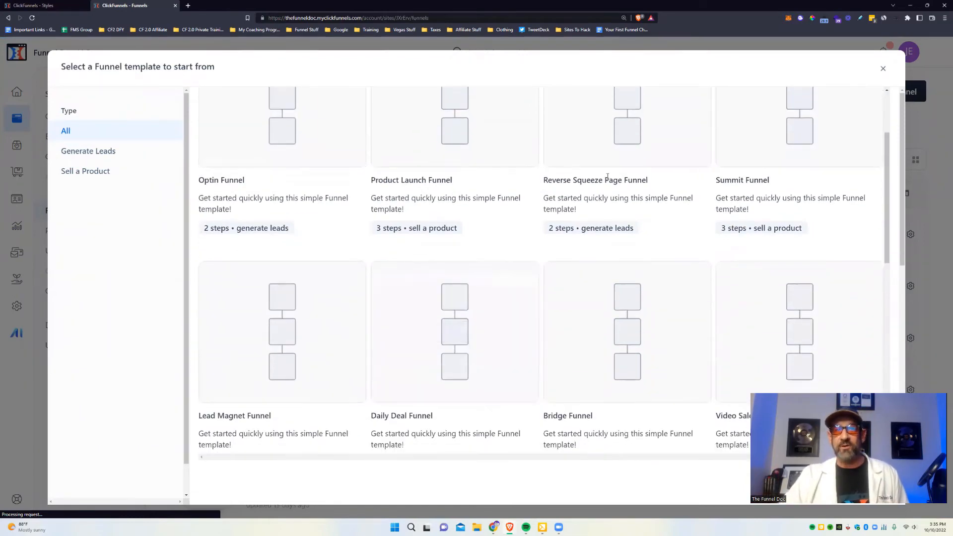
{"action": "scroll", "coordinate": [747, 238], "scroll_direction": "down", "scroll_amount": 5}
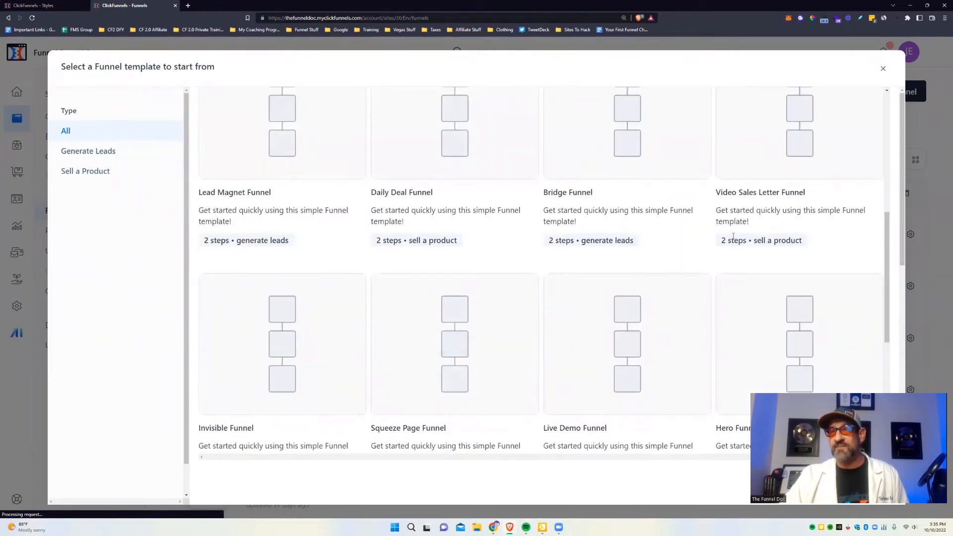
{"action": "triple_click", "coordinate": [594, 240]}
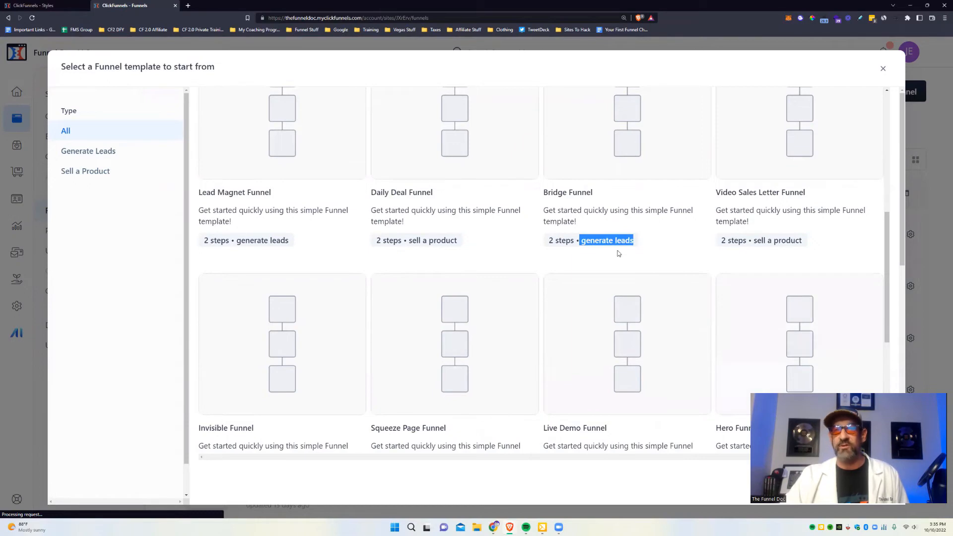
{"action": "left_click_drag", "start_coordinate": [405, 251], "coordinate": [475, 243]}
{"action": "left_click_drag", "start_coordinate": [226, 240], "coordinate": [289, 241]}
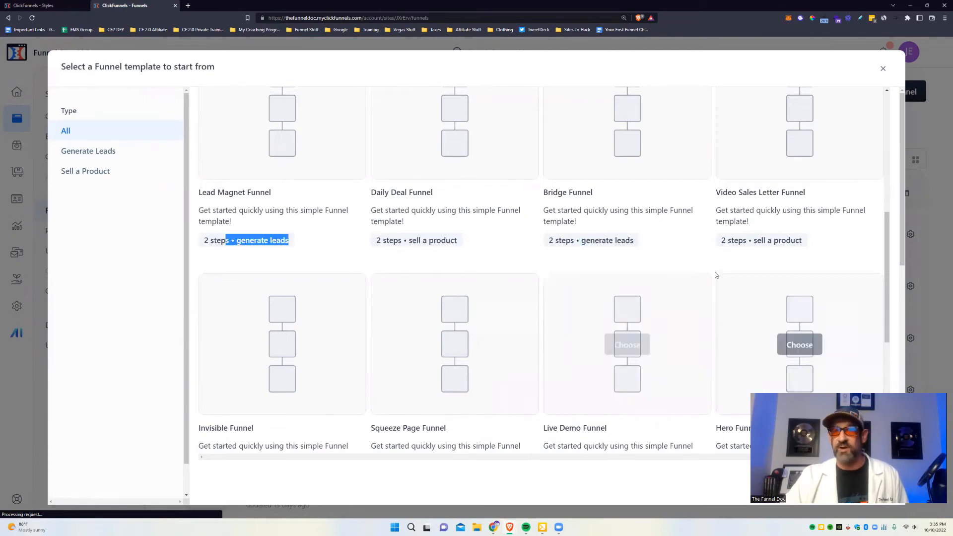
{"action": "scroll", "coordinate": [716, 278], "scroll_direction": "down", "scroll_amount": 3}
{"action": "scroll", "coordinate": [467, 322], "scroll_direction": "down", "scroll_amount": 3}
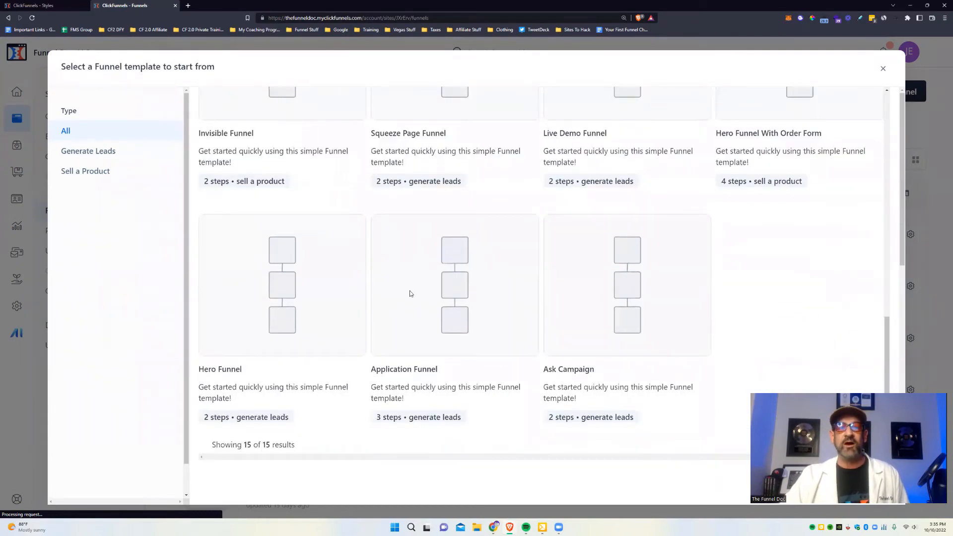
Create a funnel from the Lead Magnet Funnel template.
{"action": "mouse_move", "coordinate": [570, 302]}
{"action": "scroll", "coordinate": [570, 301], "scroll_direction": "up", "scroll_amount": 4}
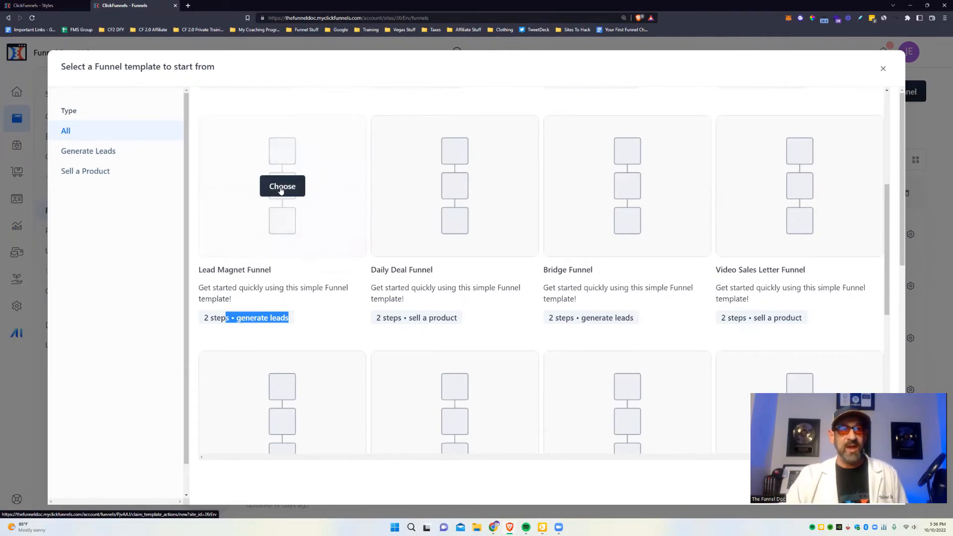
{"action": "left_click", "coordinate": [283, 187]}
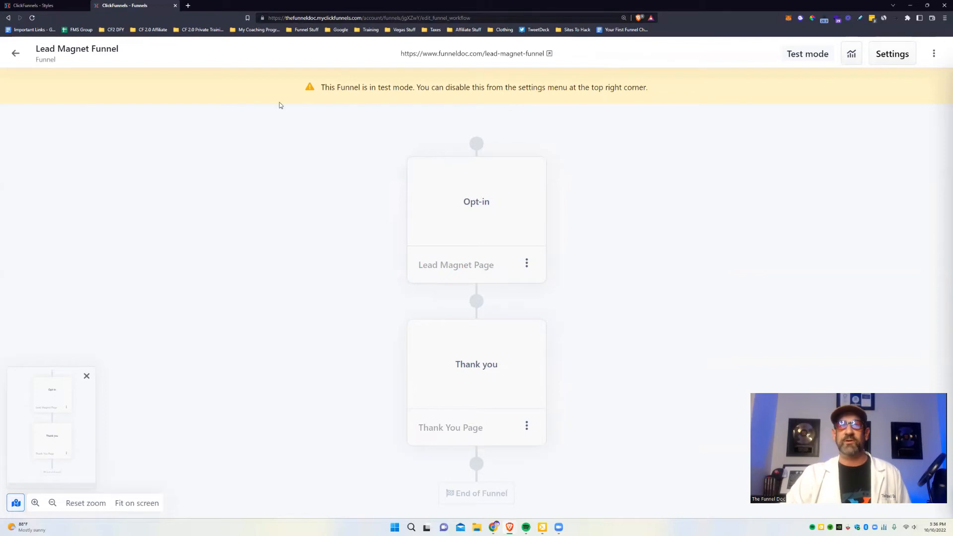
Read the funnel's test mode notice and review the name, domain choices and path URL in its settings, then close them.
{"action": "left_click_drag", "start_coordinate": [305, 89], "coordinate": [680, 72]}
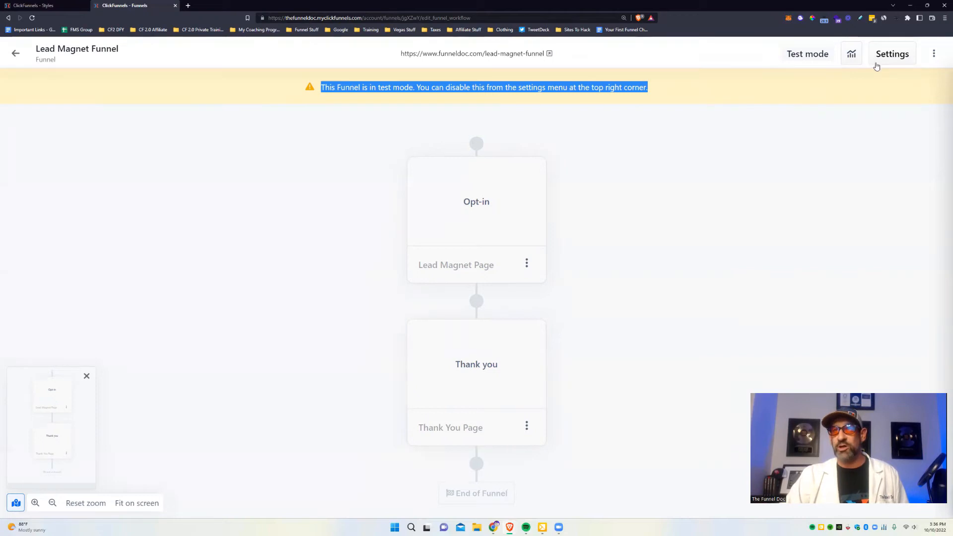
{"action": "left_click", "coordinate": [893, 53]}
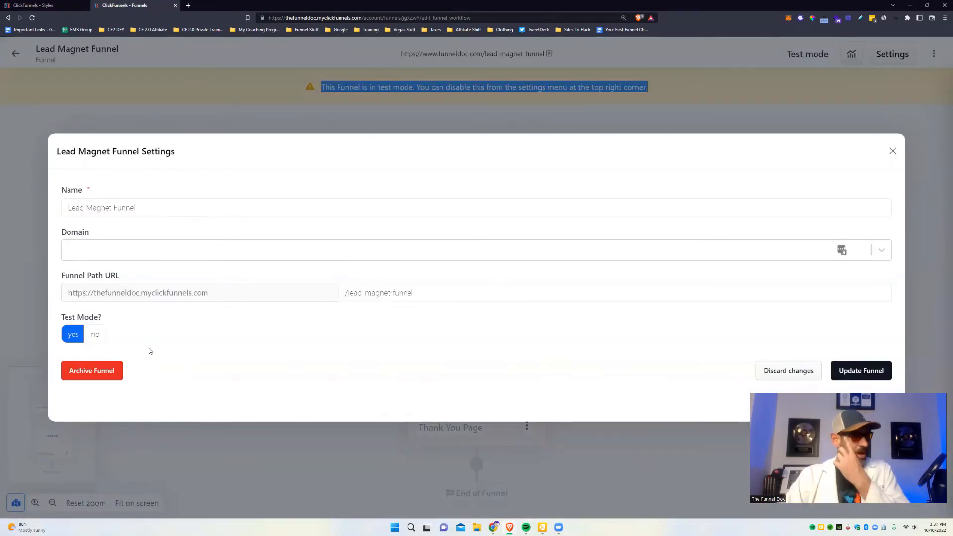
{"action": "left_click_drag", "start_coordinate": [155, 210], "coordinate": [50, 199]}
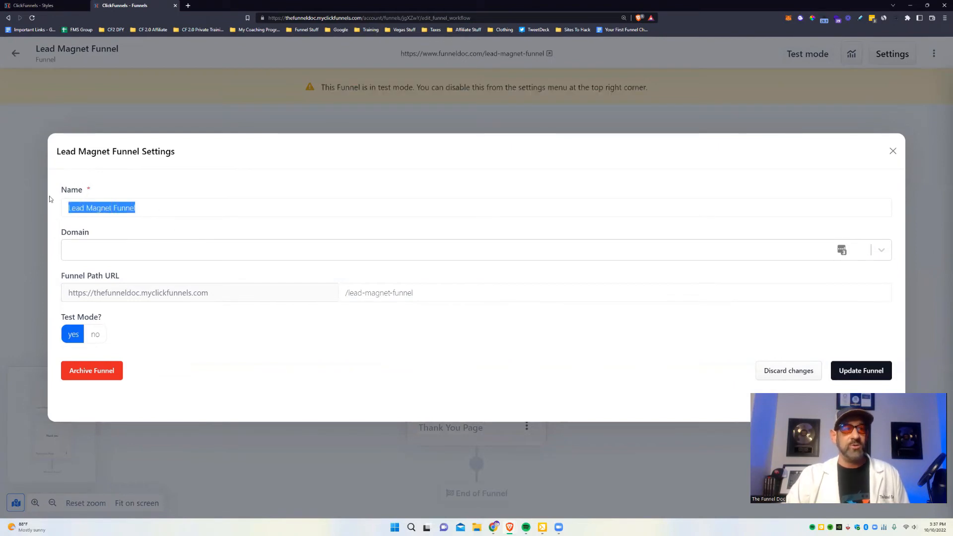
{"action": "left_click", "coordinate": [882, 250]}
{"action": "scroll", "coordinate": [396, 313], "scroll_direction": "down", "scroll_amount": 1}
{"action": "scroll", "coordinate": [415, 338], "scroll_direction": "up", "scroll_amount": 1}
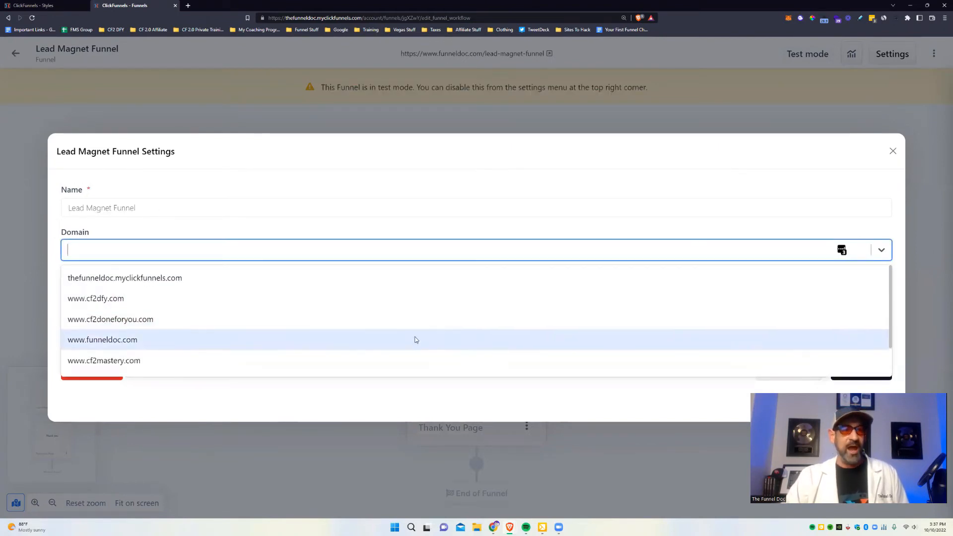
{"action": "left_click", "coordinate": [473, 229]}
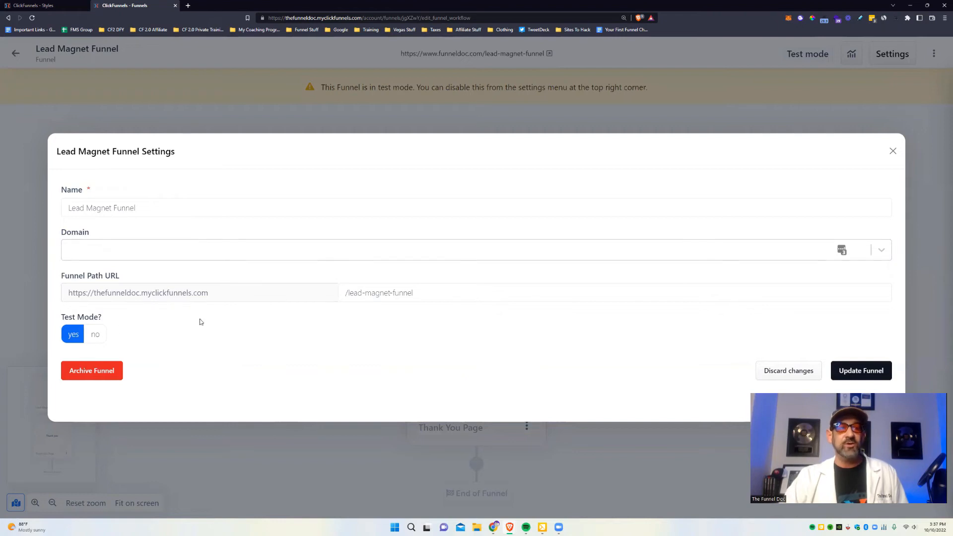
{"action": "left_click_drag", "start_coordinate": [146, 296], "coordinate": [233, 307]}
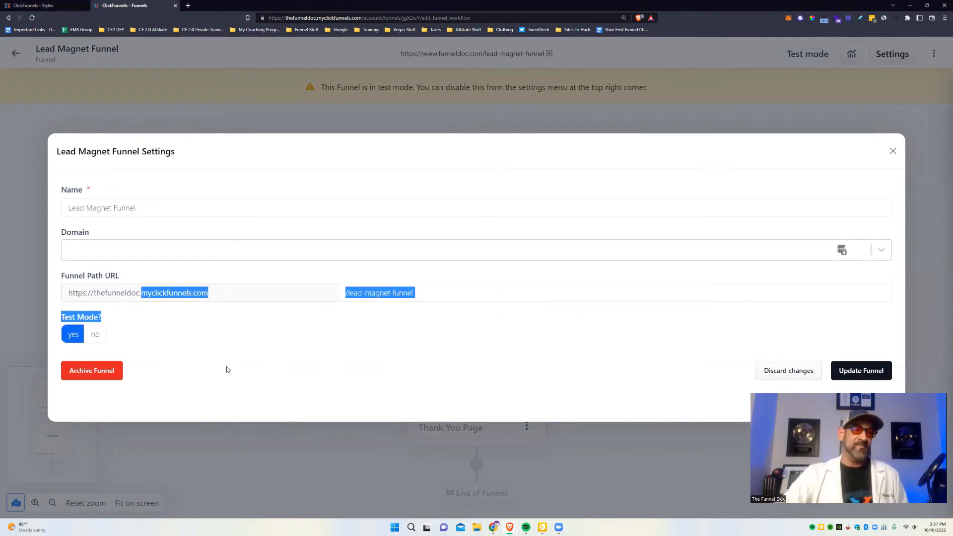
{"action": "left_click_drag", "start_coordinate": [97, 293], "coordinate": [174, 305]}
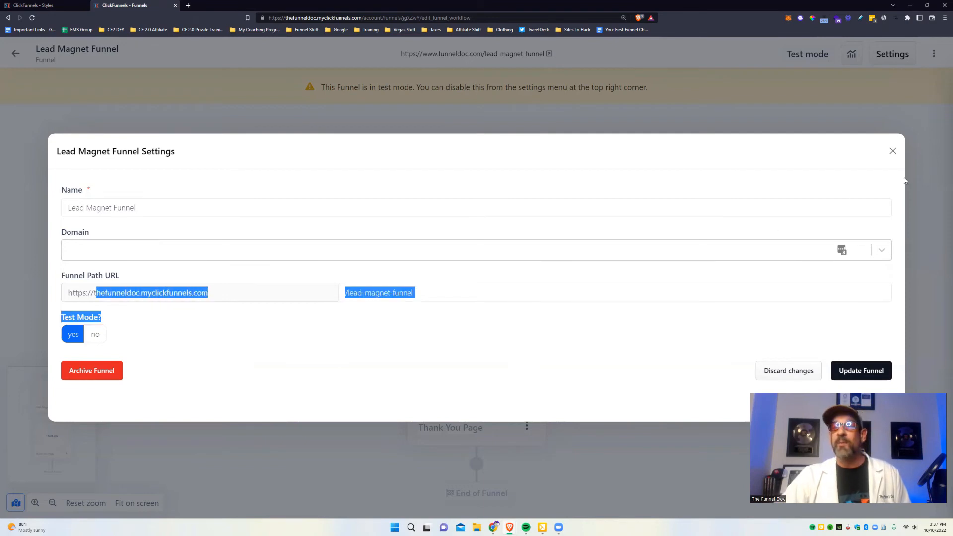
{"action": "left_click", "coordinate": [893, 157]}
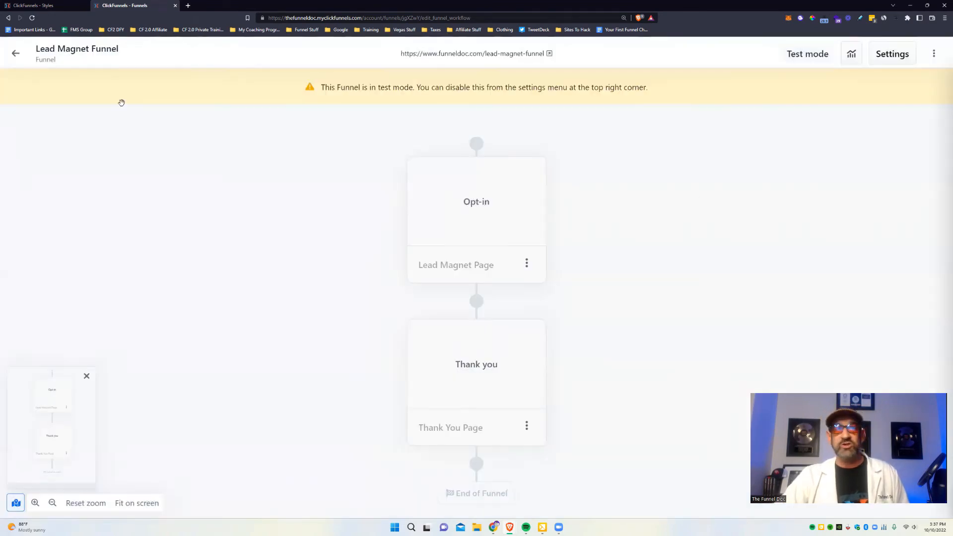
Leave the funnel and check the Workspace & Site Subdomain in the workspace's general settings.
{"action": "left_click", "coordinate": [15, 55]}
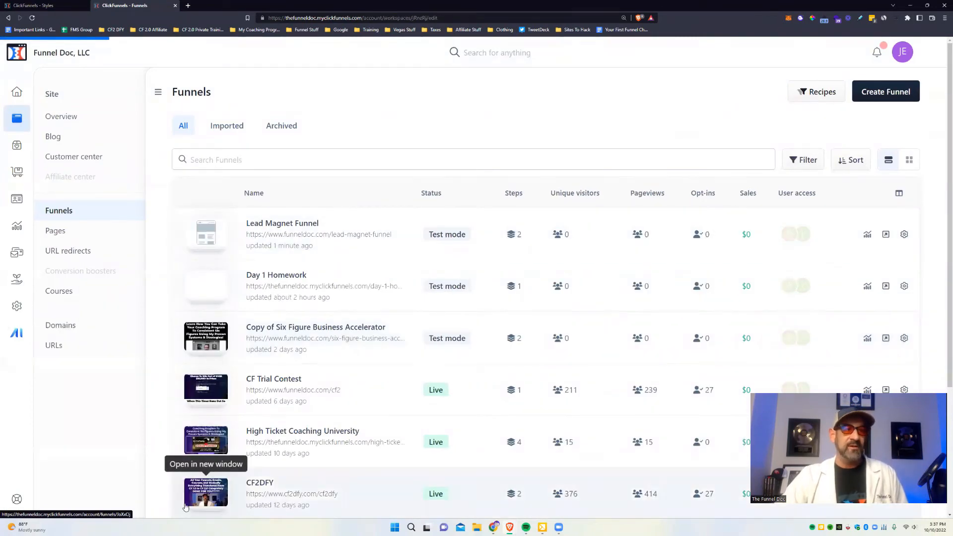
{"action": "scroll", "coordinate": [634, 324], "scroll_direction": "down", "scroll_amount": 3}
{"action": "scroll", "coordinate": [546, 239], "scroll_direction": "down", "scroll_amount": 2}
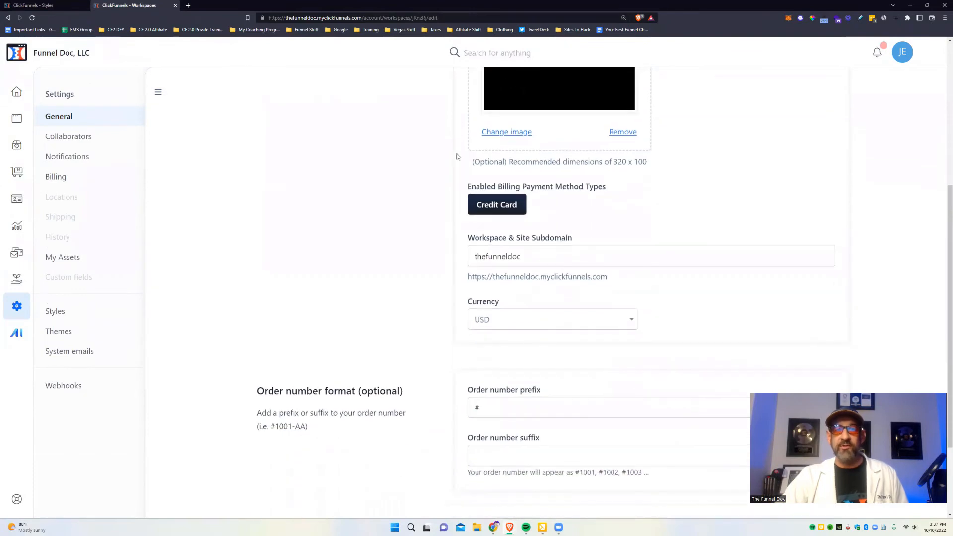
{"action": "left_click", "coordinate": [592, 253]}
{"action": "left_click", "coordinate": [670, 303]}
{"action": "left_click_drag", "start_coordinate": [493, 277], "coordinate": [539, 274]}
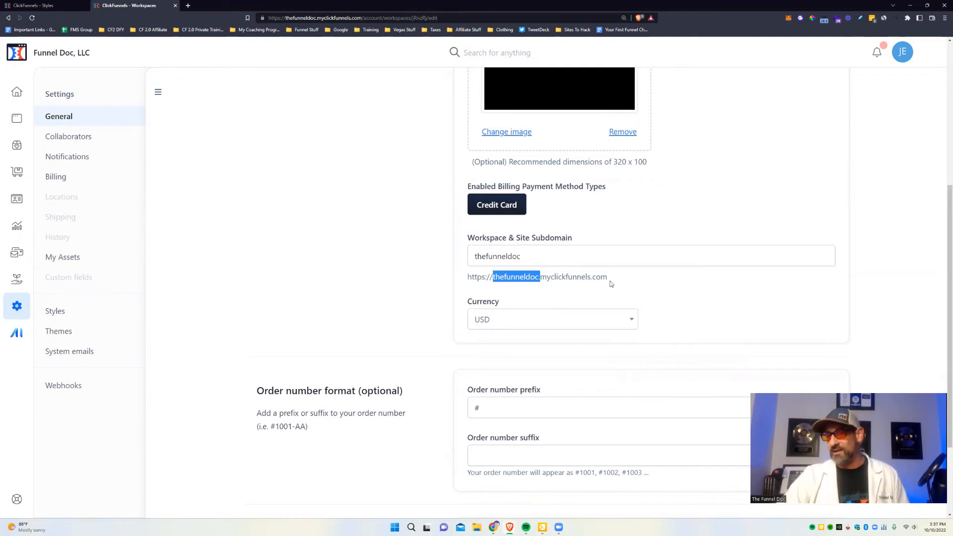
Return to the site's funnels, try a custom path URL for a new blank funnel, and discard it.
{"action": "left_click", "coordinate": [75, 117]}
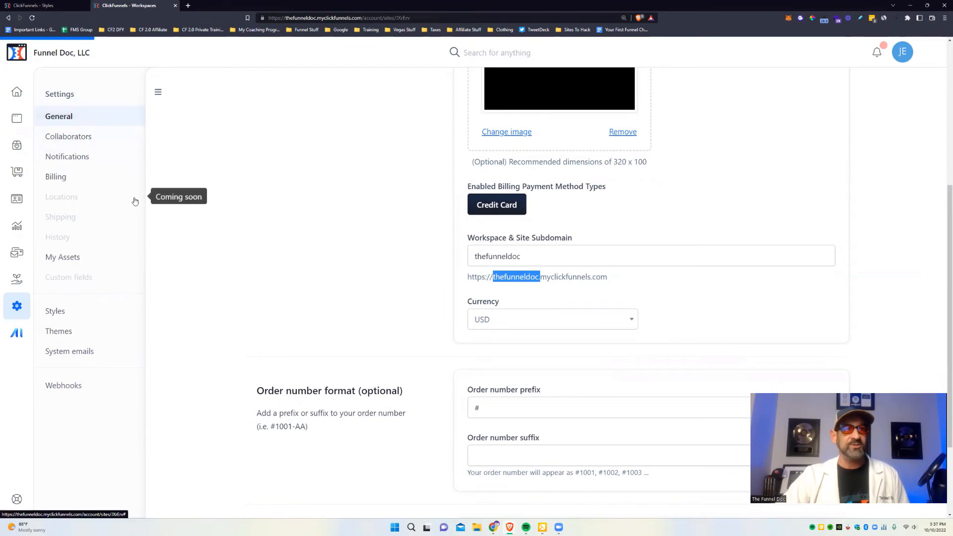
{"action": "left_click", "coordinate": [73, 209]}
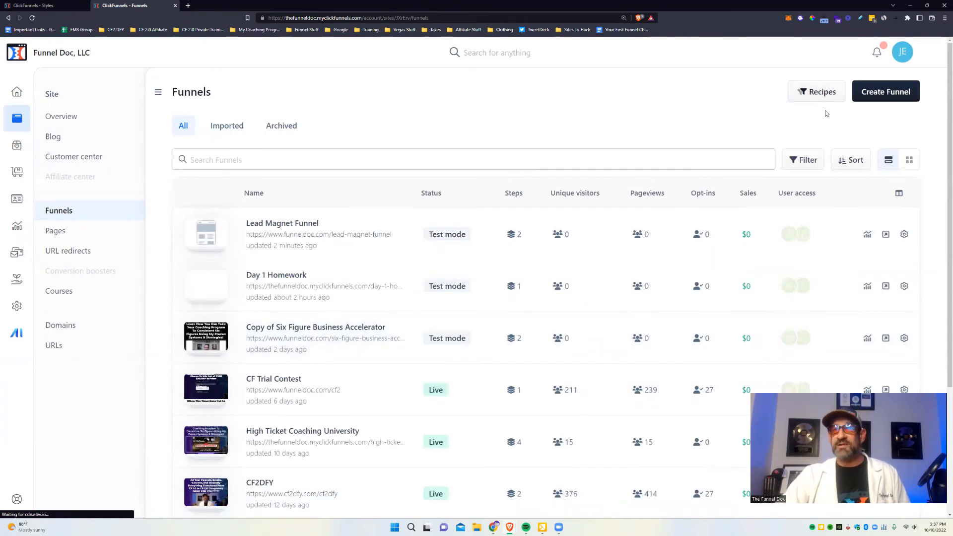
{"action": "left_click", "coordinate": [896, 92]}
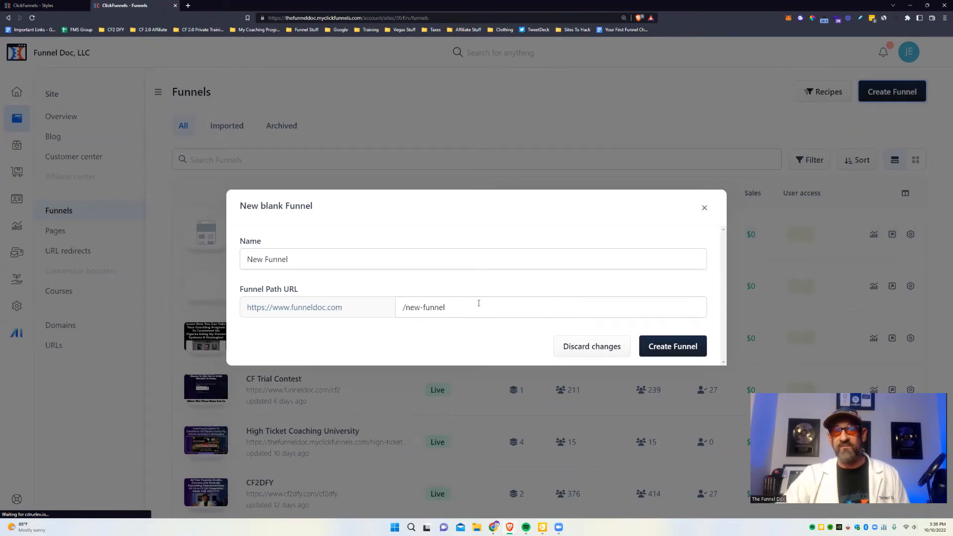
{"action": "left_click_drag", "start_coordinate": [448, 308], "coordinate": [394, 309]}
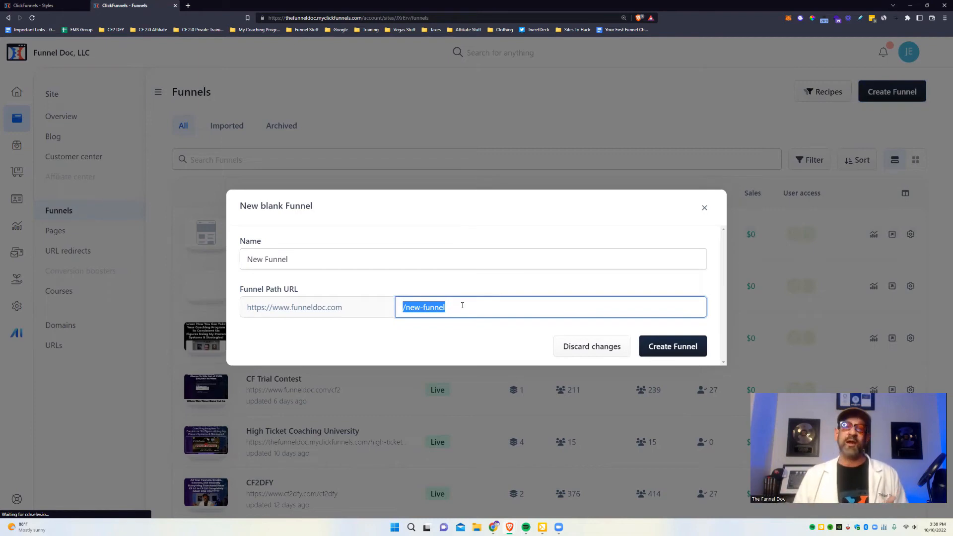
{"action": "type", "text": "/jeff"}
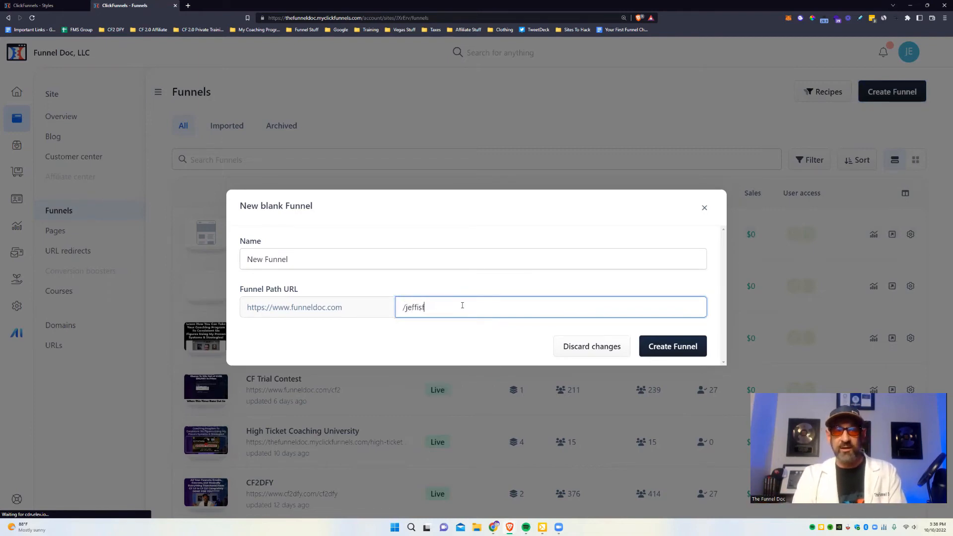
{"action": "type", "text": "isgreate"}
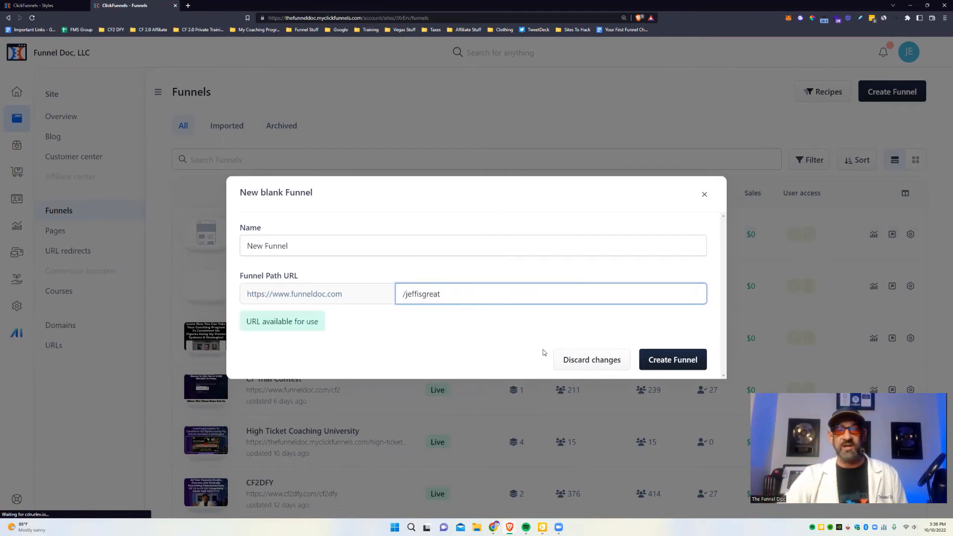
{"action": "left_click", "coordinate": [705, 194]}
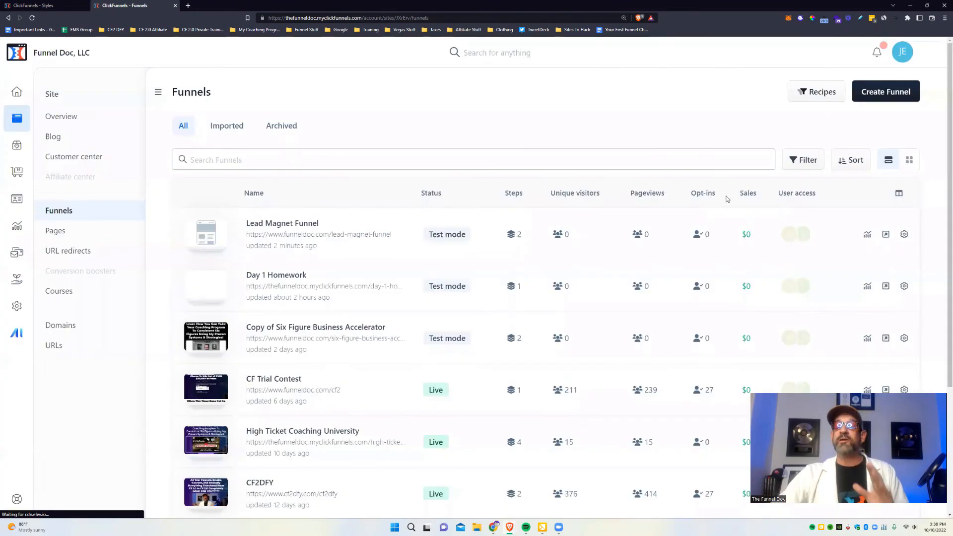
Open the Lead Magnet Funnel's workflow and toggle its minimap off and back on.
{"action": "left_click", "coordinate": [283, 235]}
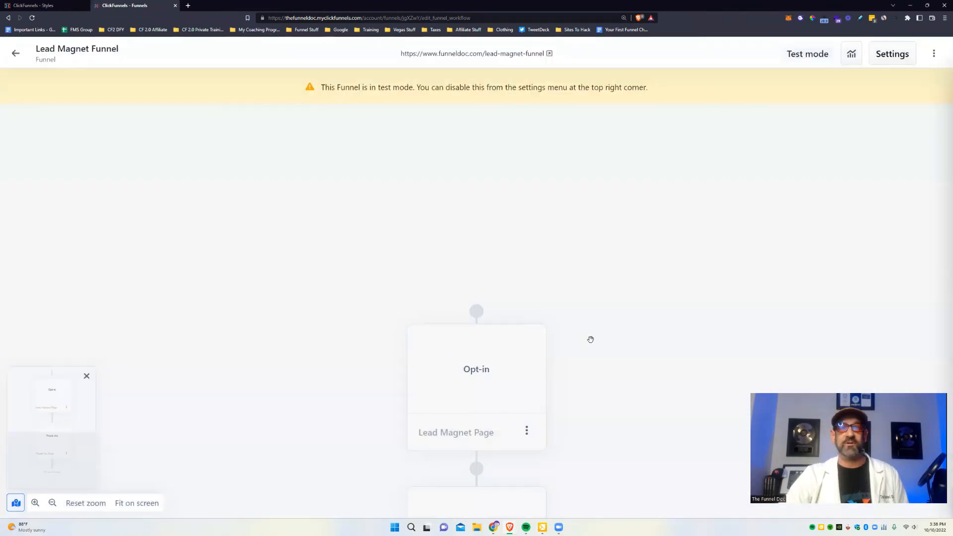
{"action": "scroll", "coordinate": [592, 340], "scroll_direction": "down", "scroll_amount": 3}
{"action": "scroll", "coordinate": [592, 340], "scroll_direction": "up", "scroll_amount": 3}
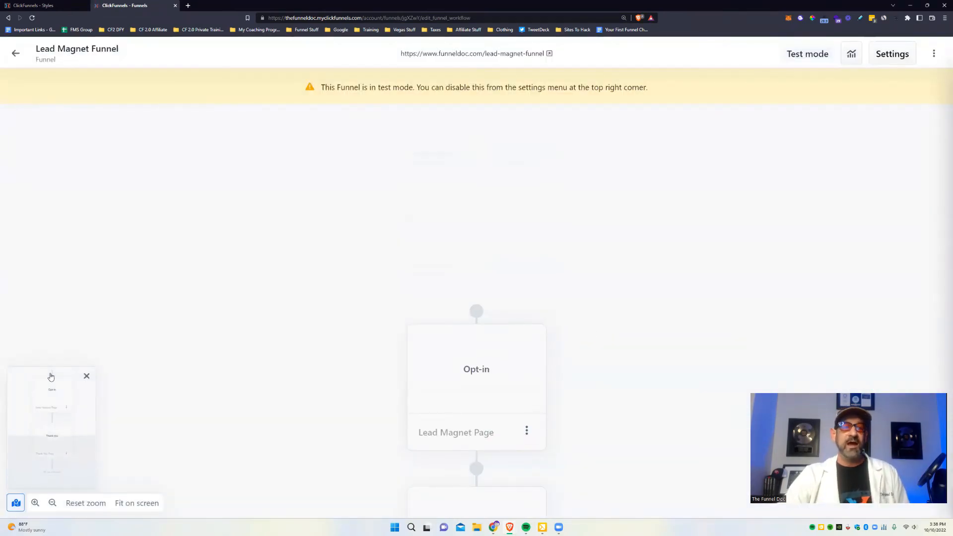
{"action": "left_click", "coordinate": [16, 504]}
{"action": "left_click", "coordinate": [16, 504]}
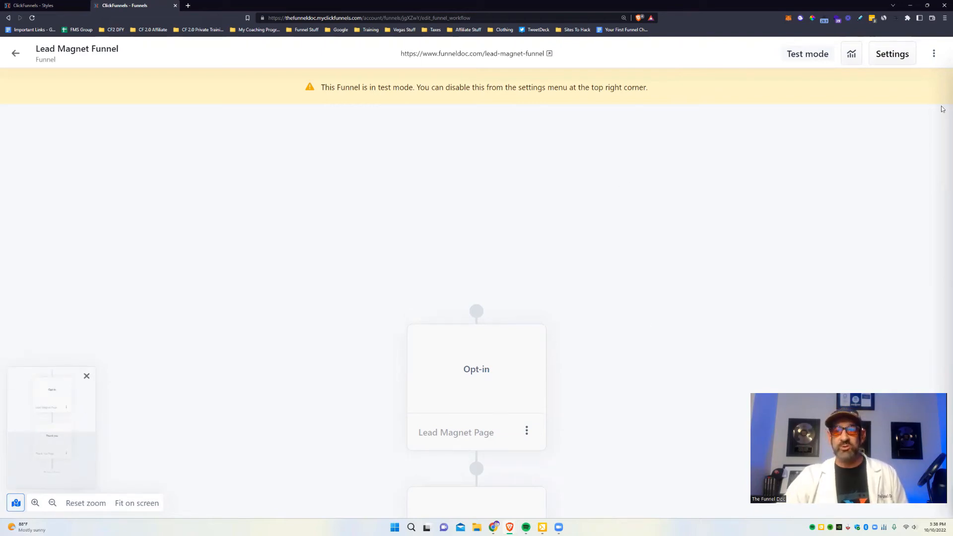
Examine the workflow from the Opt-in page to the End of Funnel, using the minimap to jump back to the Opt-in step.
{"action": "scroll", "coordinate": [577, 288], "scroll_direction": "down", "scroll_amount": 5}
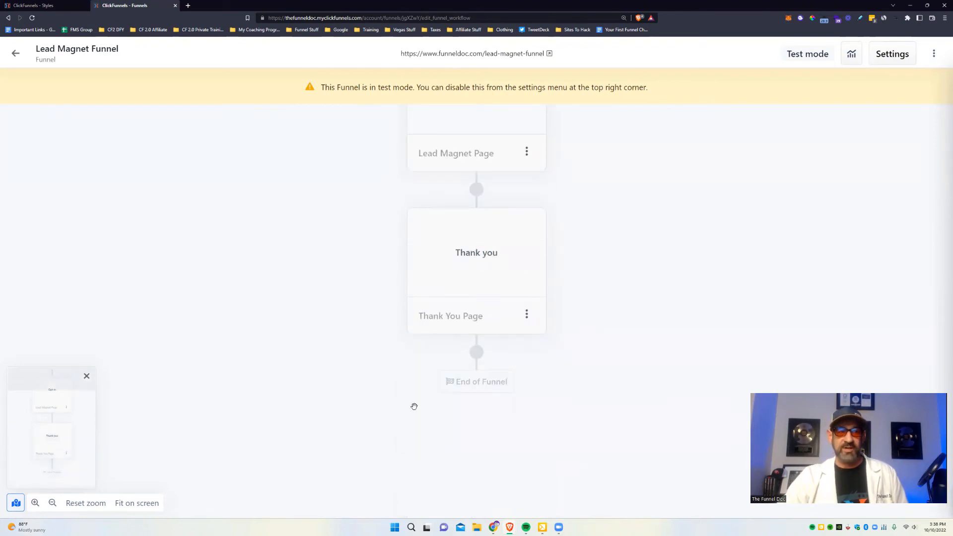
{"action": "scroll", "coordinate": [110, 418], "scroll_direction": "down", "scroll_amount": 2}
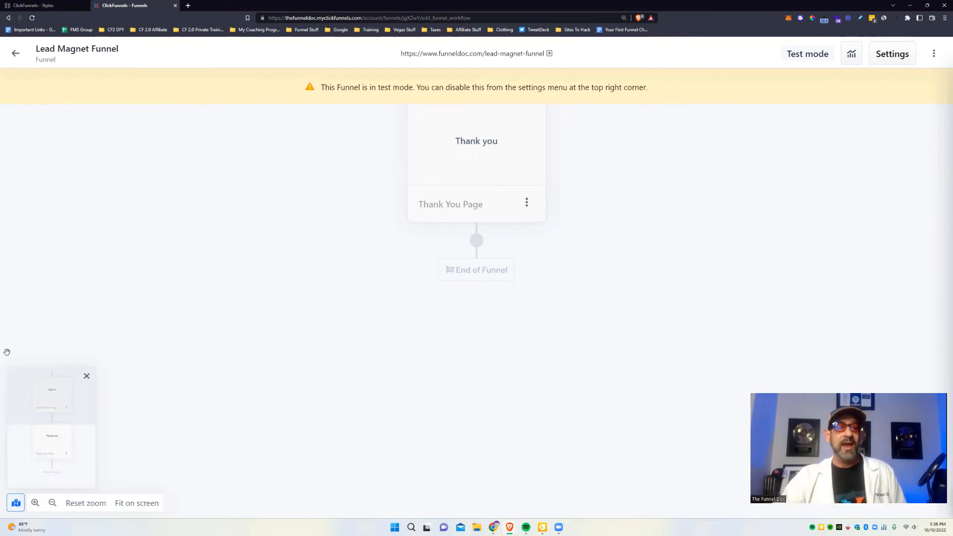
{"action": "left_click", "coordinate": [51, 392]}
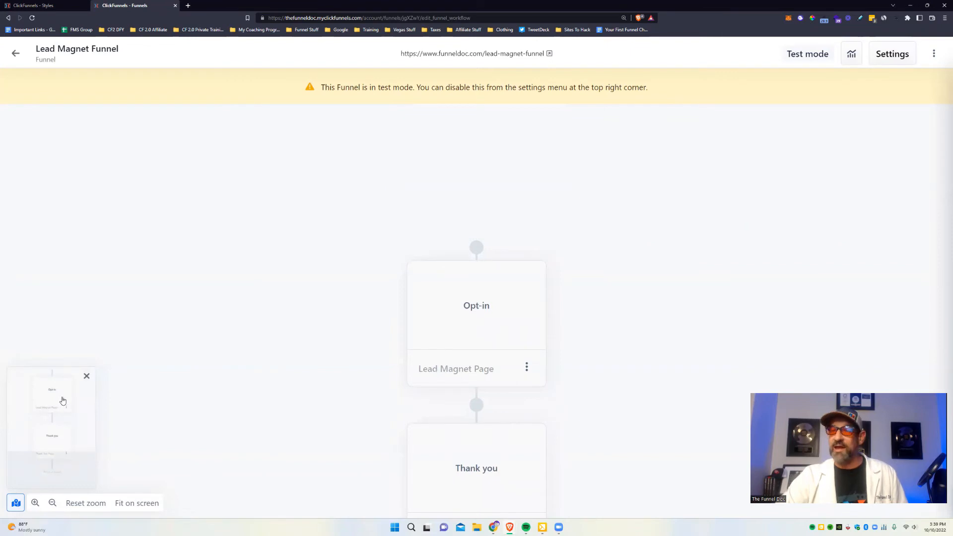
{"action": "scroll", "coordinate": [634, 262], "scroll_direction": "down", "scroll_amount": 3}
{"action": "scroll", "coordinate": [618, 272], "scroll_direction": "up", "scroll_amount": 3}
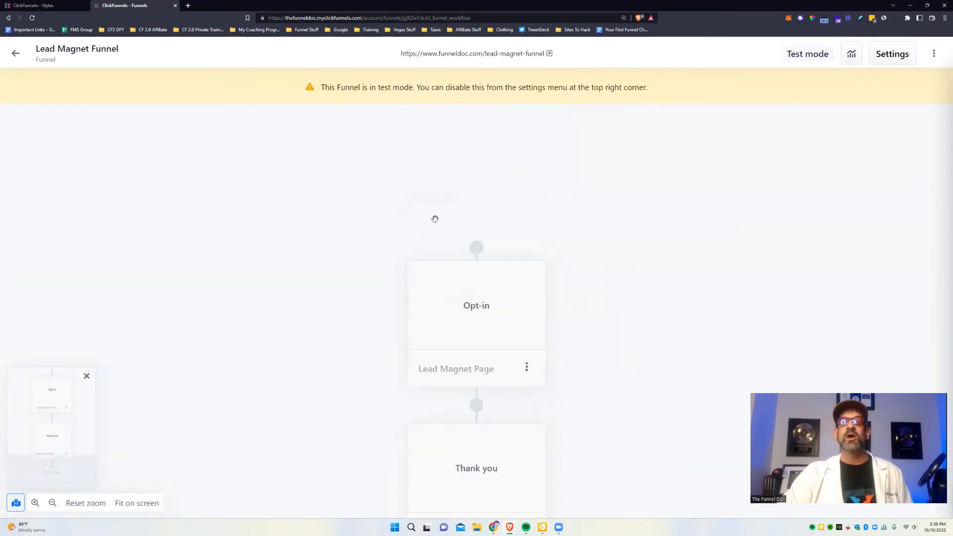
{"action": "scroll", "coordinate": [649, 249], "scroll_direction": "down", "scroll_amount": 4}
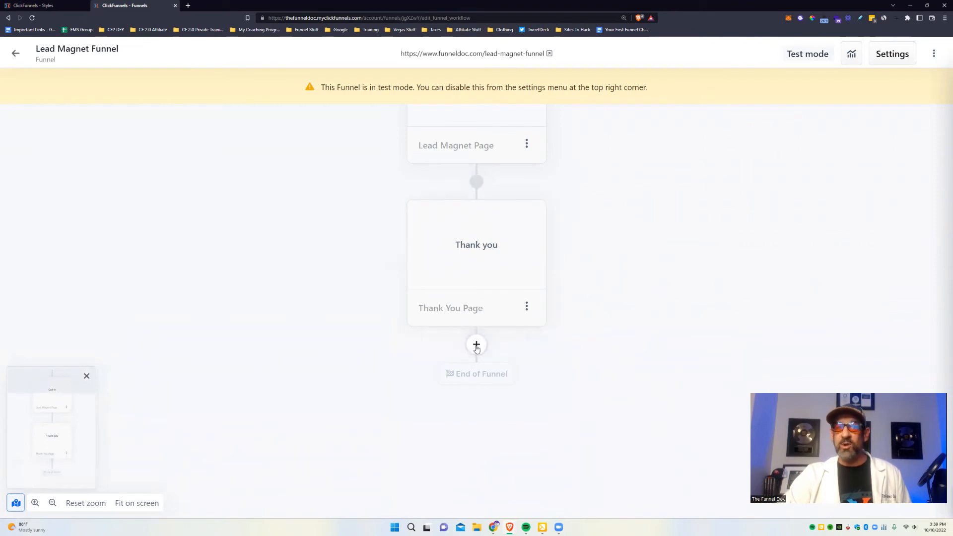
{"action": "scroll", "coordinate": [603, 332], "scroll_direction": "up", "scroll_amount": 2}
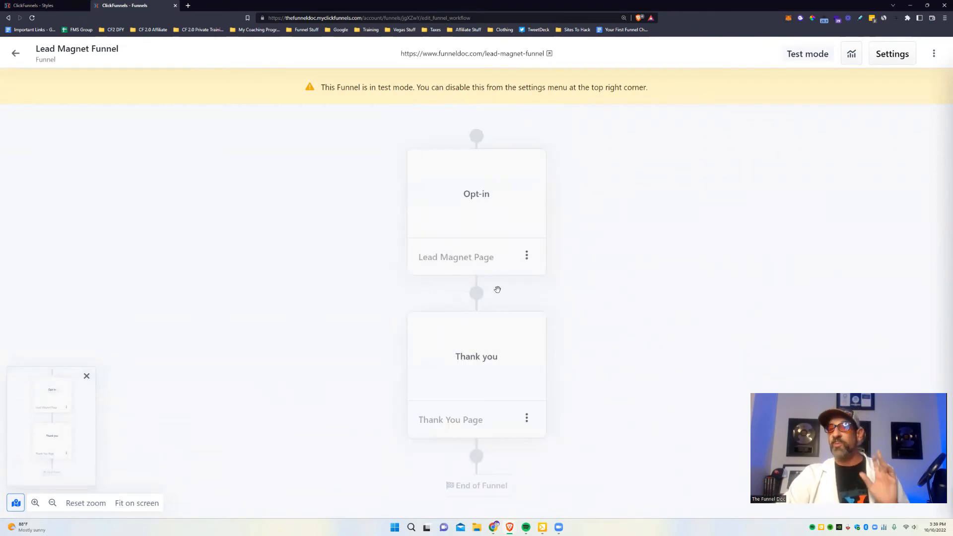
Start adding a page above the Opt-in step and browse the Opt-in, Thank you, Sales, Order and My Funnel pages categories.
{"action": "left_click", "coordinate": [478, 137]}
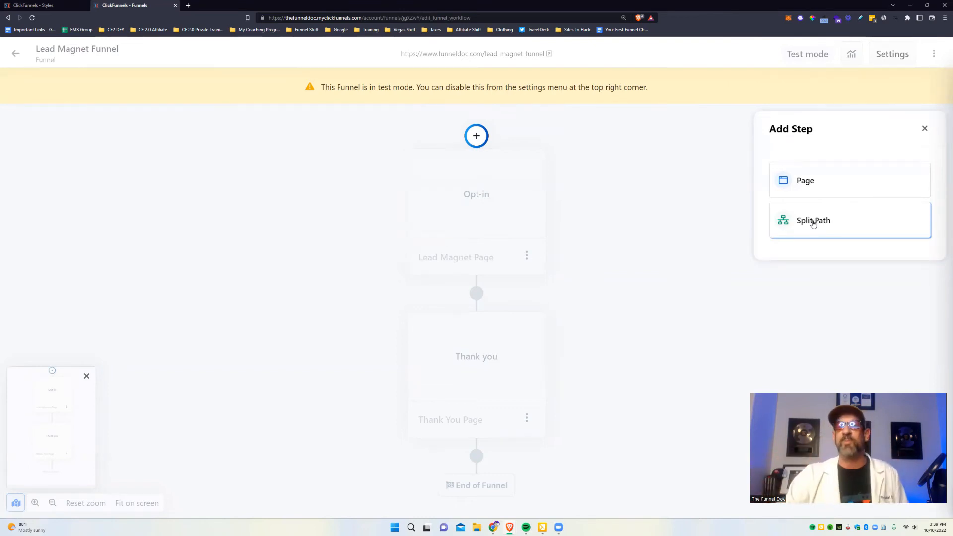
{"action": "left_click", "coordinate": [842, 183]}
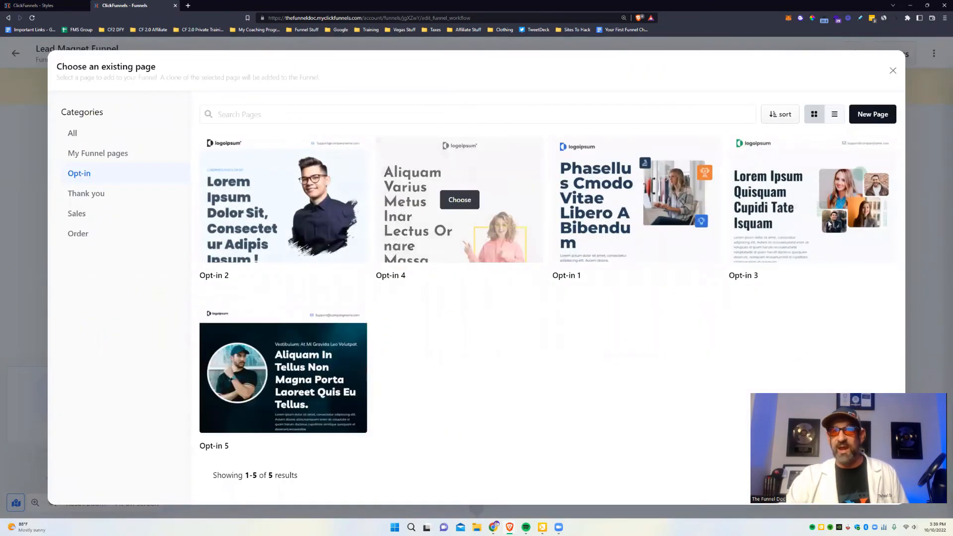
{"action": "left_click", "coordinate": [87, 197]}
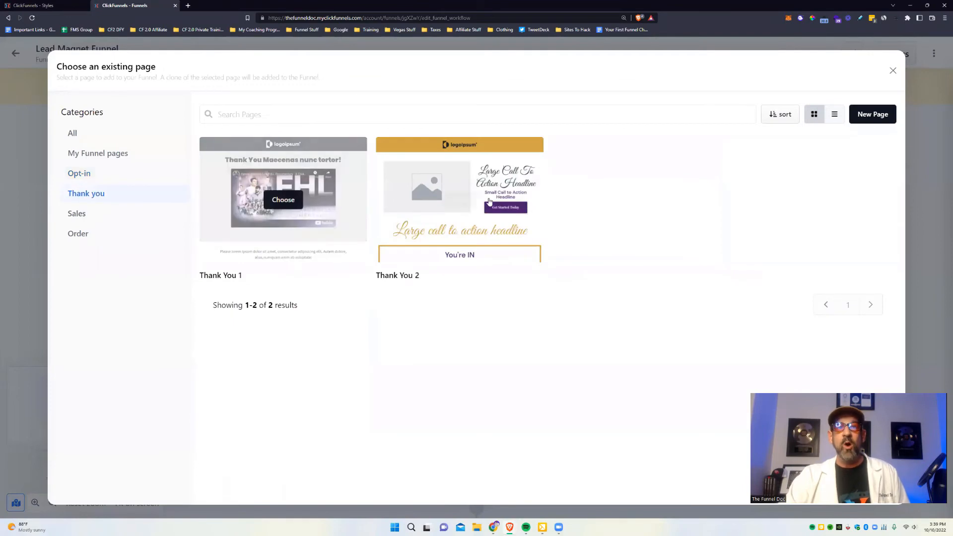
{"action": "left_click", "coordinate": [97, 216]}
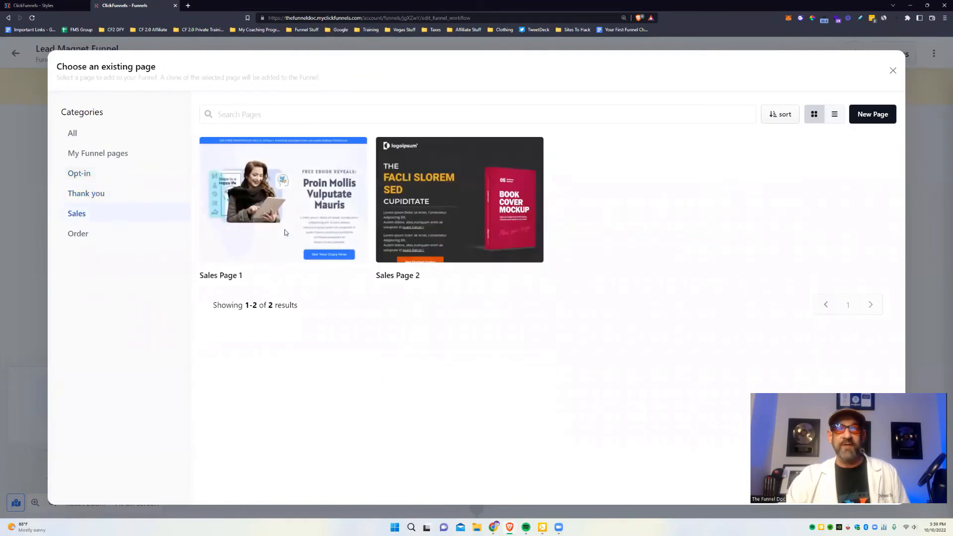
{"action": "left_click", "coordinate": [82, 234]}
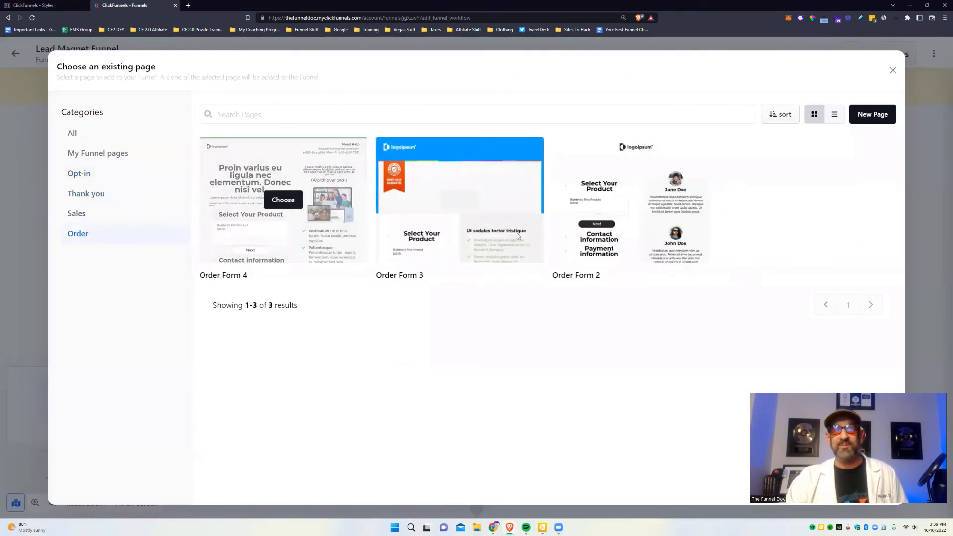
{"action": "left_click", "coordinate": [108, 153]}
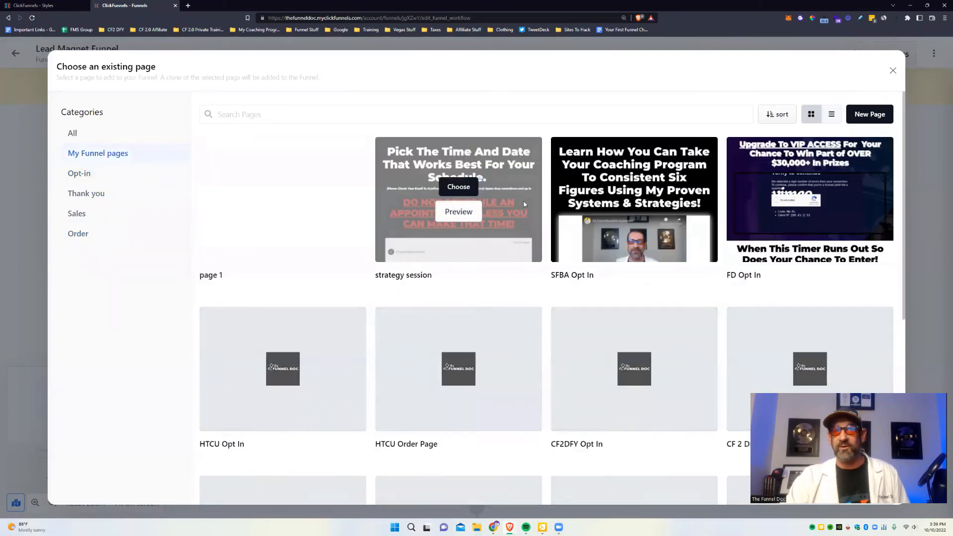
Look through the saved pages in the My Funnel pages category.
{"action": "scroll", "coordinate": [527, 208], "scroll_direction": "down", "scroll_amount": 3}
{"action": "scroll", "coordinate": [558, 227], "scroll_direction": "up", "scroll_amount": 3}
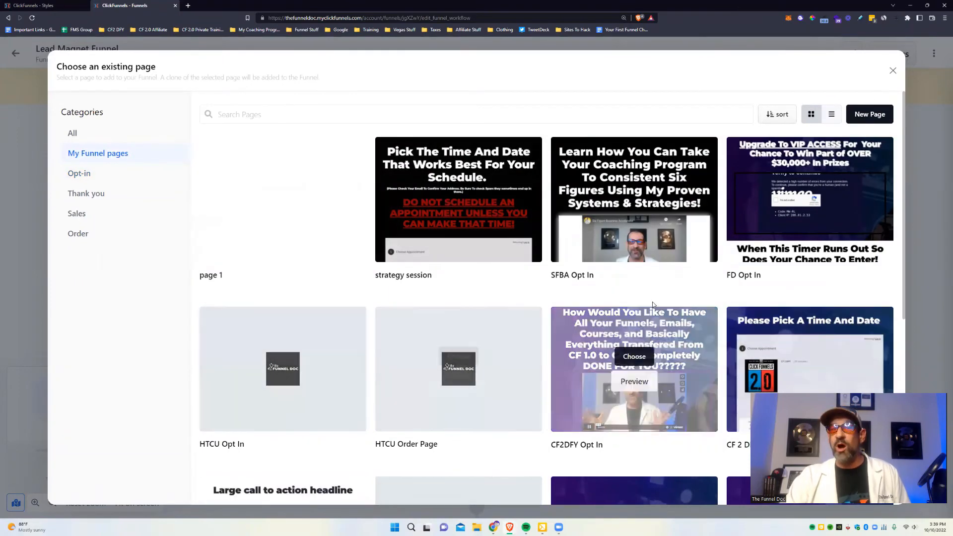
{"action": "mouse_move", "coordinate": [655, 172]}
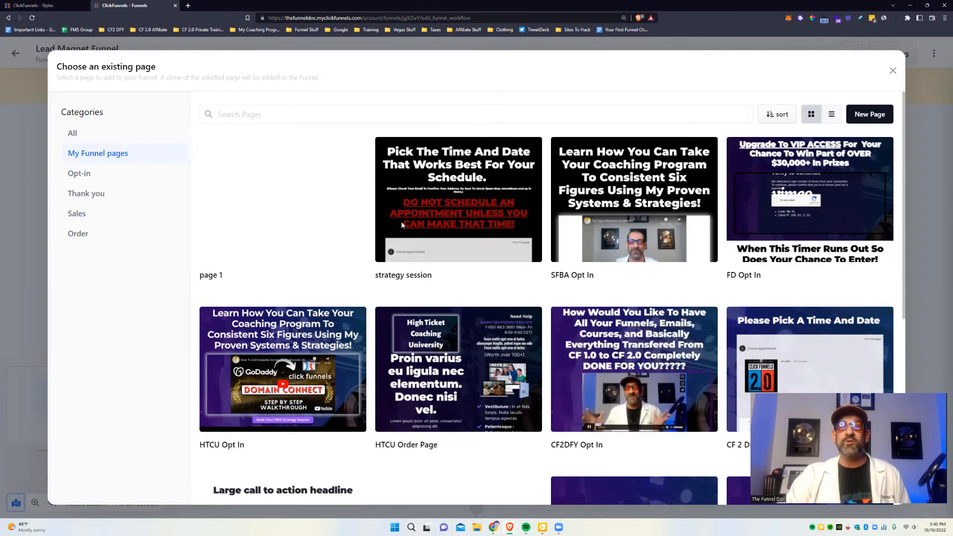
{"action": "left_click", "coordinate": [259, 112]}
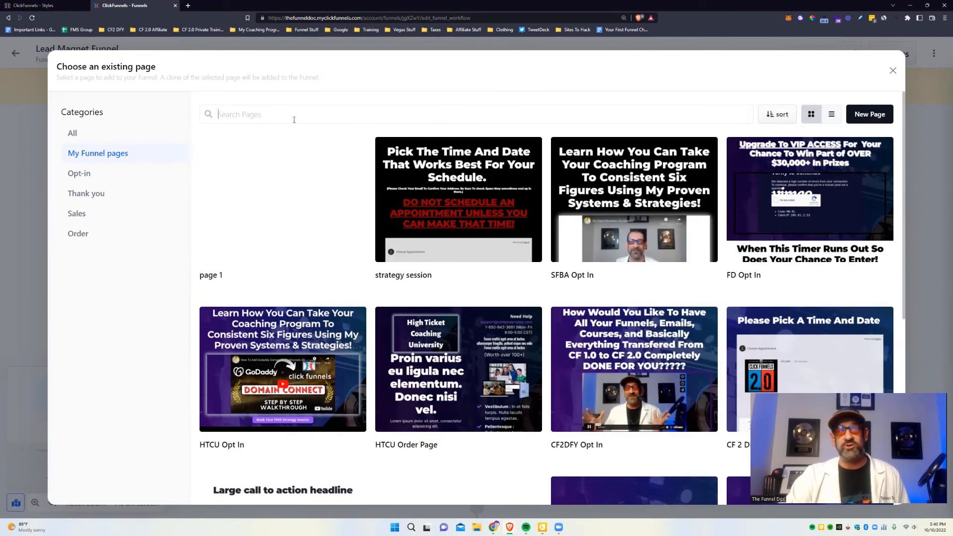
{"action": "left_click", "coordinate": [79, 173]}
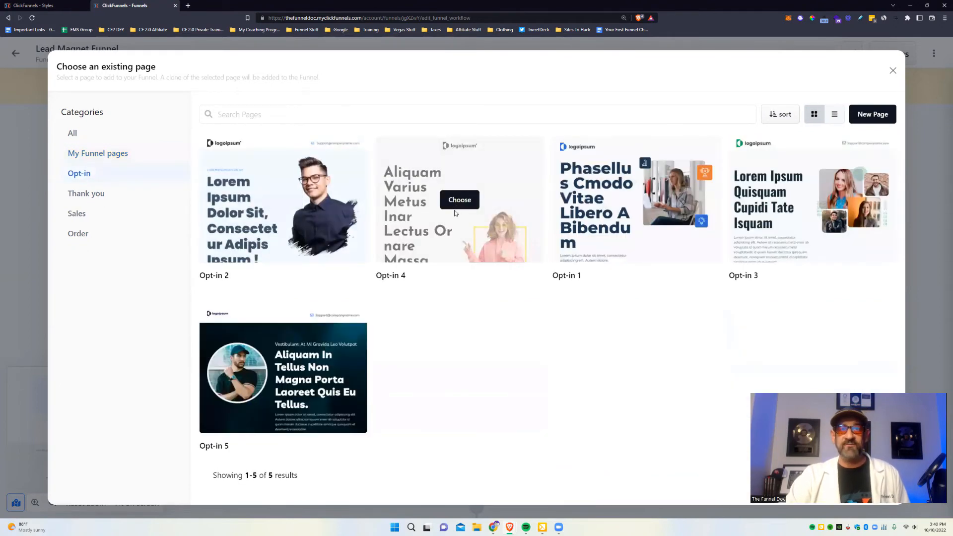
{"action": "left_click", "coordinate": [459, 200]}
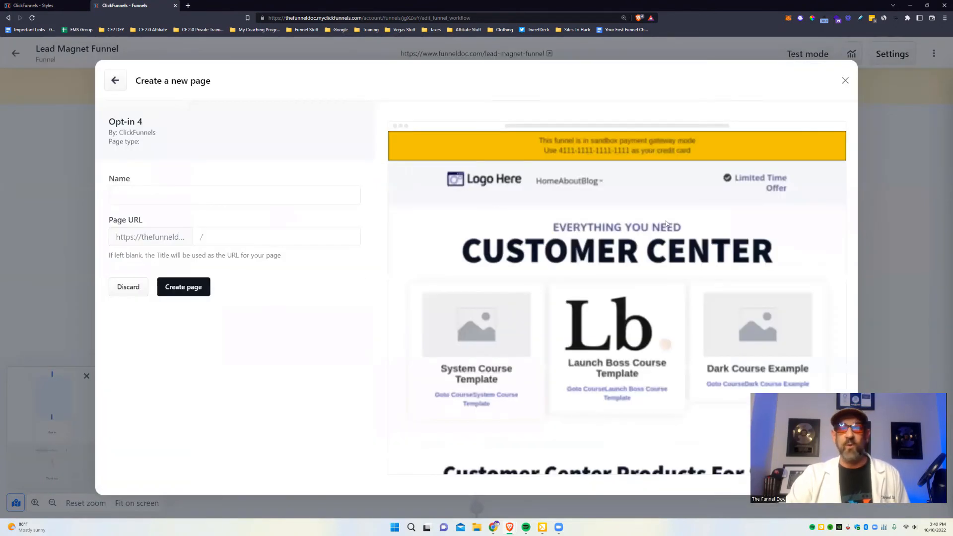
{"action": "left_click", "coordinate": [846, 81]}
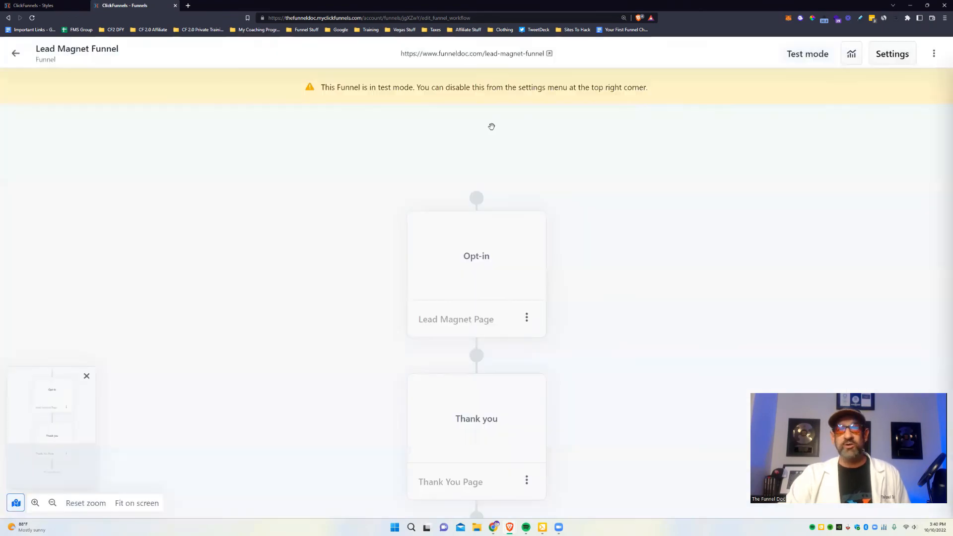
Open the page choices for the Opt-in step, preview SFBA Opt In from My Funnel pages, and return to the funnel.
{"action": "left_click", "coordinate": [478, 260]}
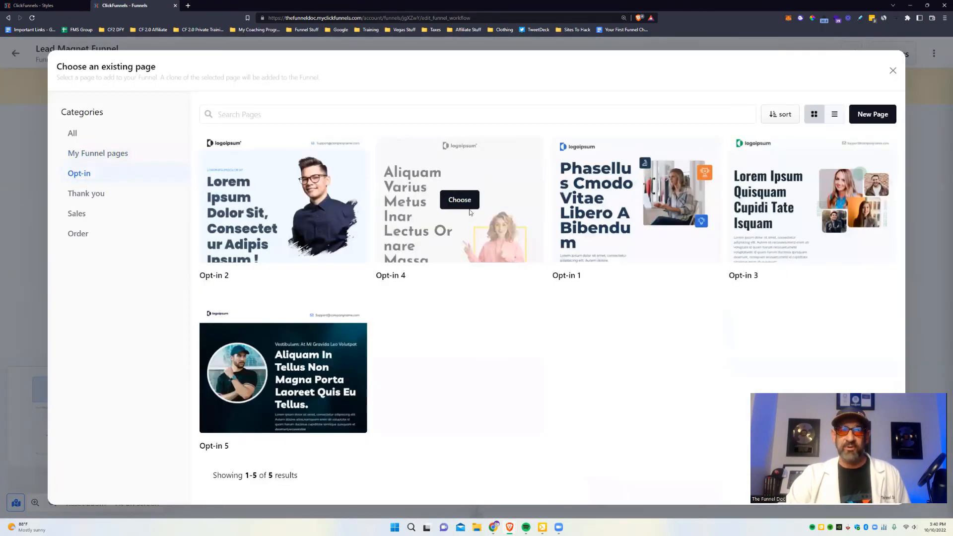
{"action": "left_click", "coordinate": [87, 155]}
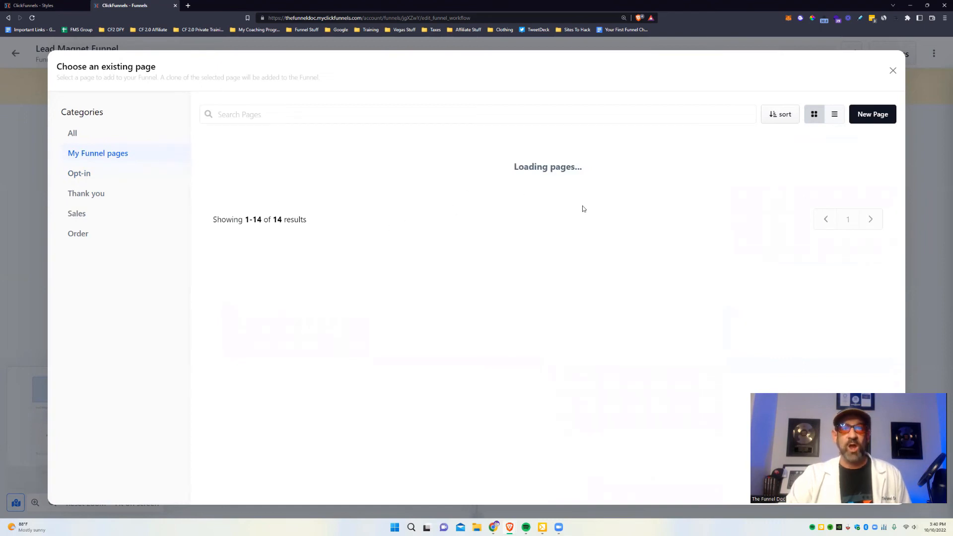
{"action": "mouse_move", "coordinate": [472, 185]}
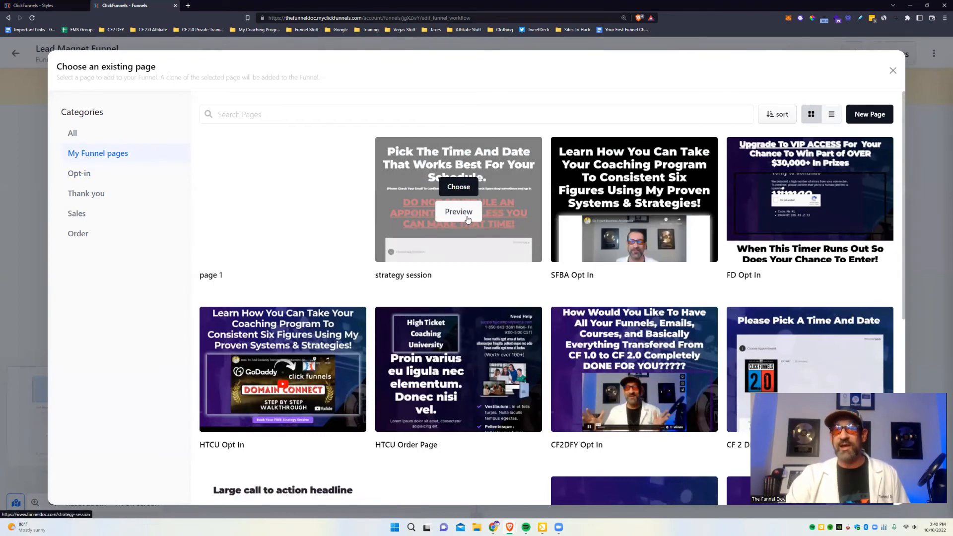
{"action": "left_click", "coordinate": [638, 212]}
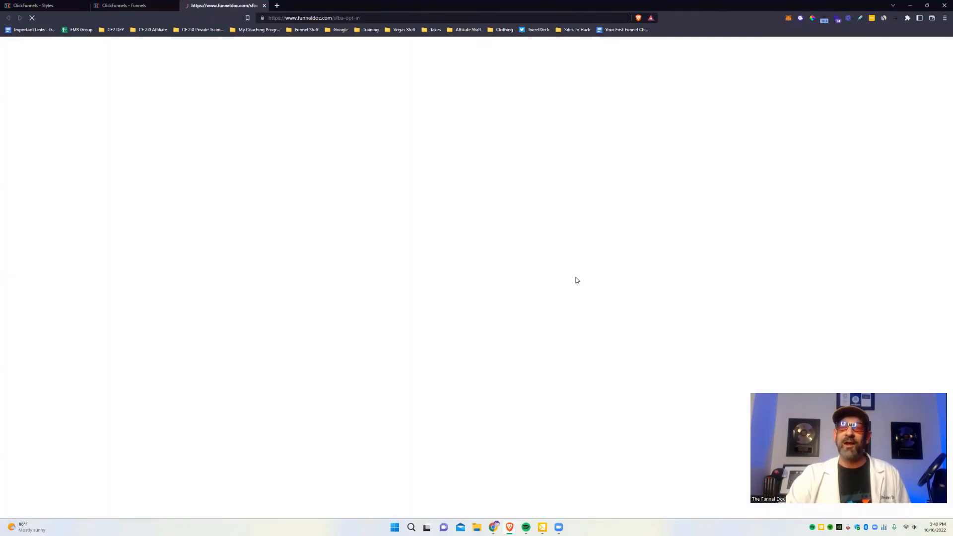
{"action": "scroll", "coordinate": [591, 308], "scroll_direction": "down", "scroll_amount": 4}
{"action": "scroll", "coordinate": [656, 278], "scroll_direction": "up", "scroll_amount": 5}
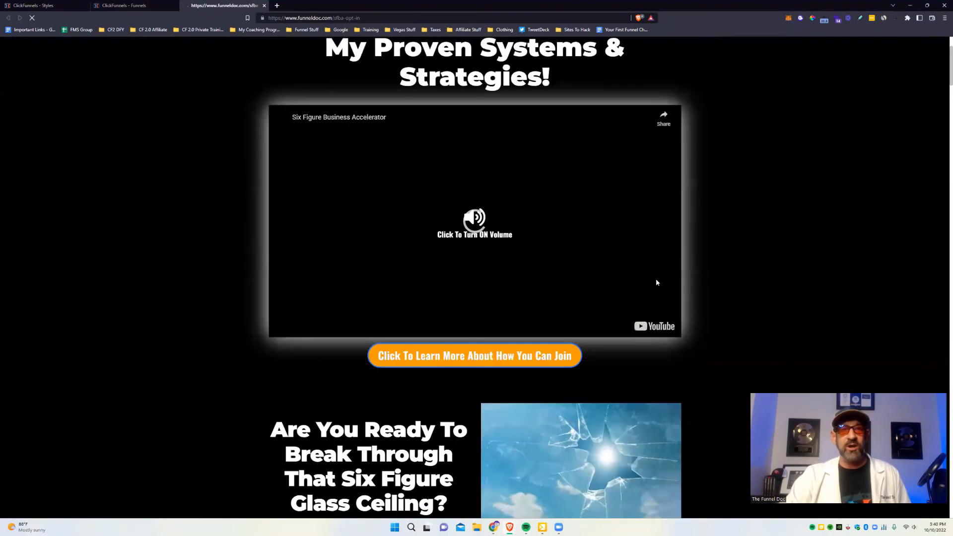
{"action": "key", "text": "ctrl+shift+Tab"}
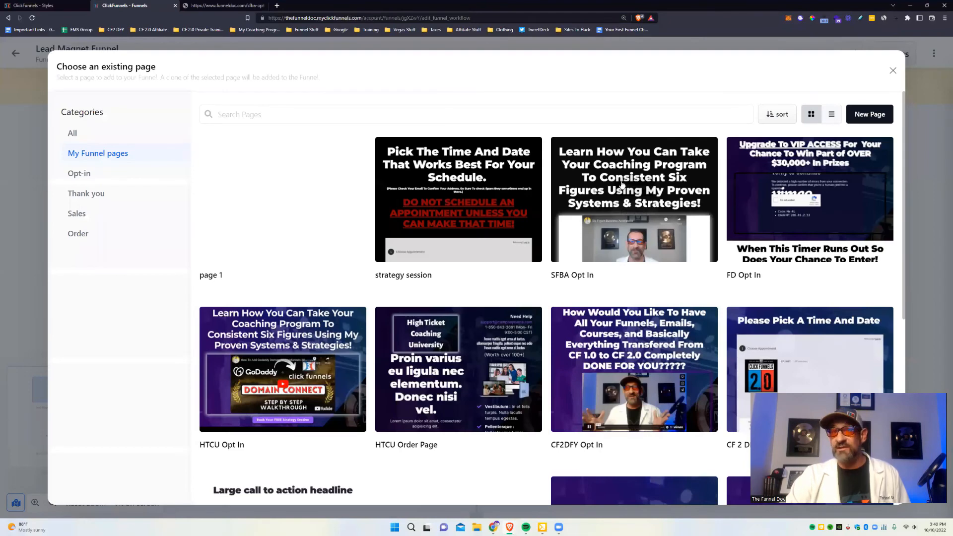
Check the All pages category, and choose the Opt-in 4 template from the Opt-in category for the new page.
{"action": "mouse_move", "coordinate": [625, 185]}
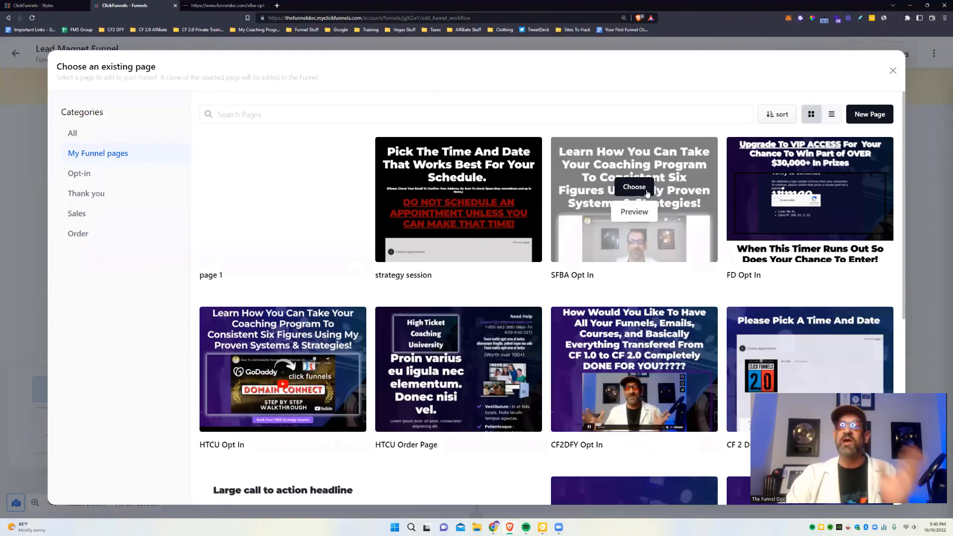
{"action": "left_click", "coordinate": [100, 131]}
{"action": "left_click", "coordinate": [93, 177]}
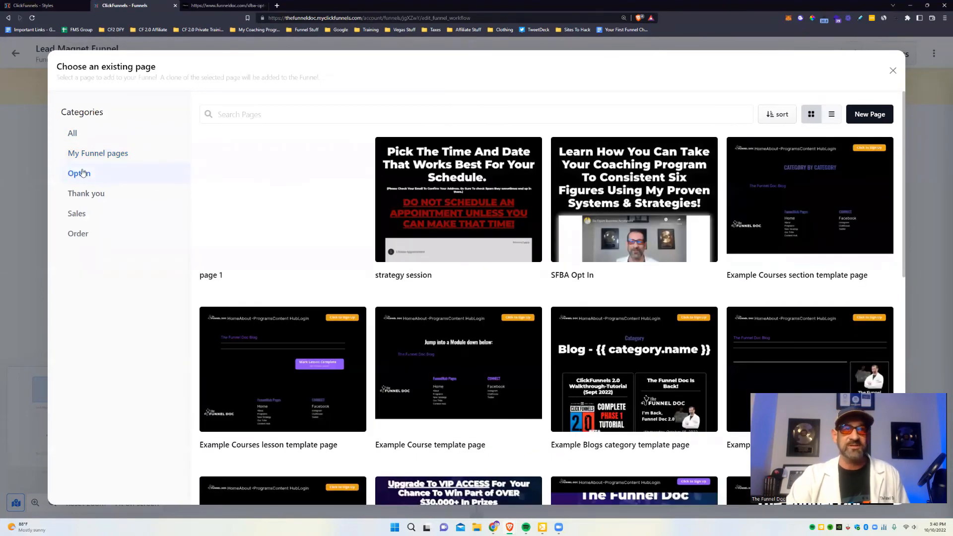
{"action": "left_click", "coordinate": [87, 174]}
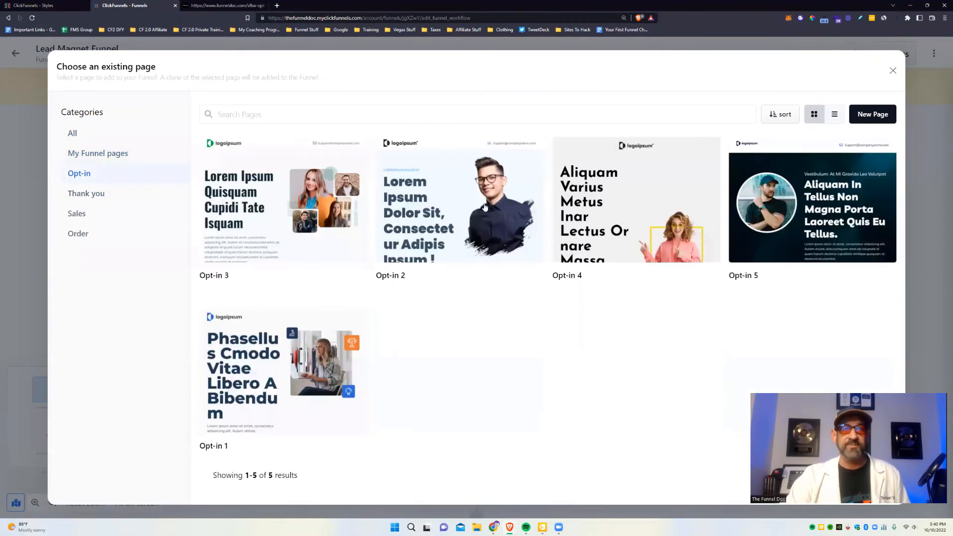
{"action": "left_click", "coordinate": [636, 200]}
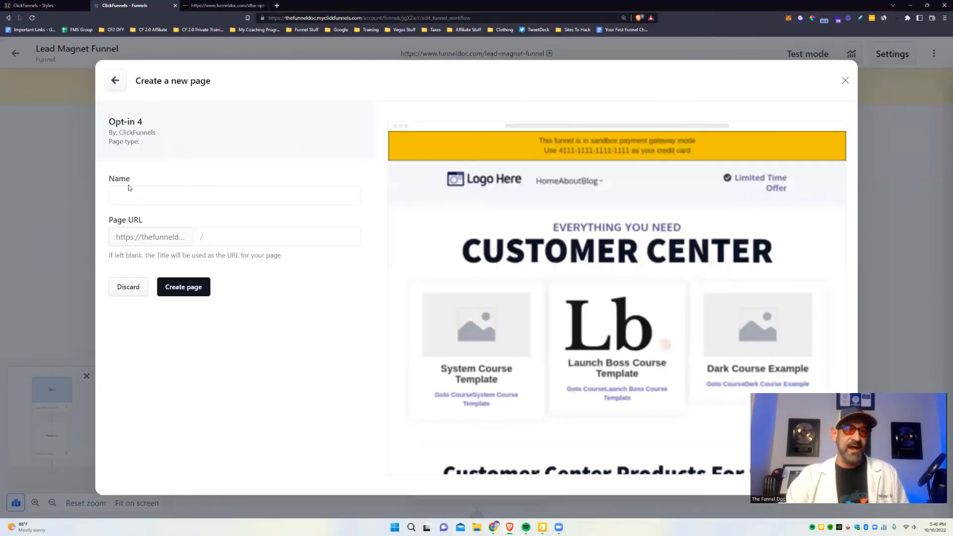
Try "opt in" and a longer random text as the new page's name to check how the page URL follows it.
{"action": "left_click", "coordinate": [128, 188]}
{"action": "type", "text": "p"}
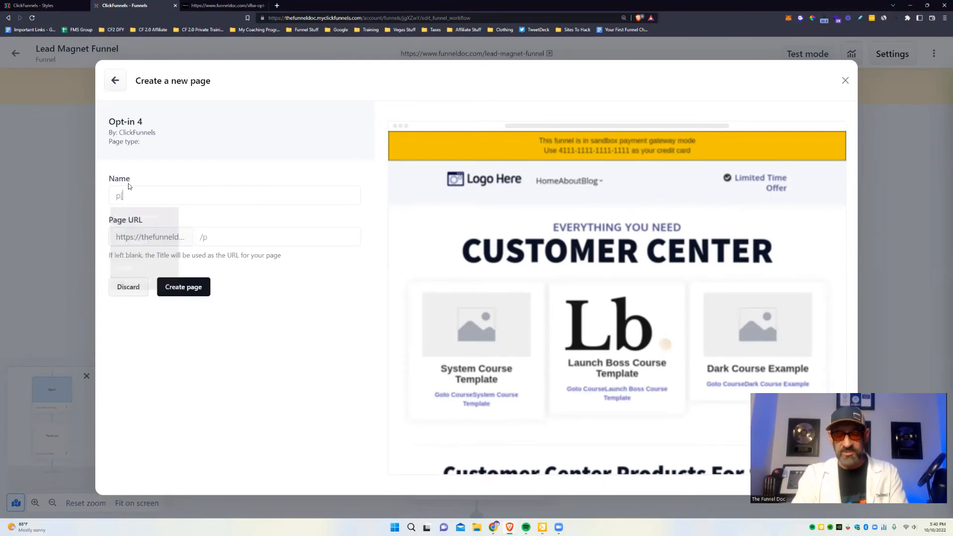
{"action": "type", "text": "[t"}
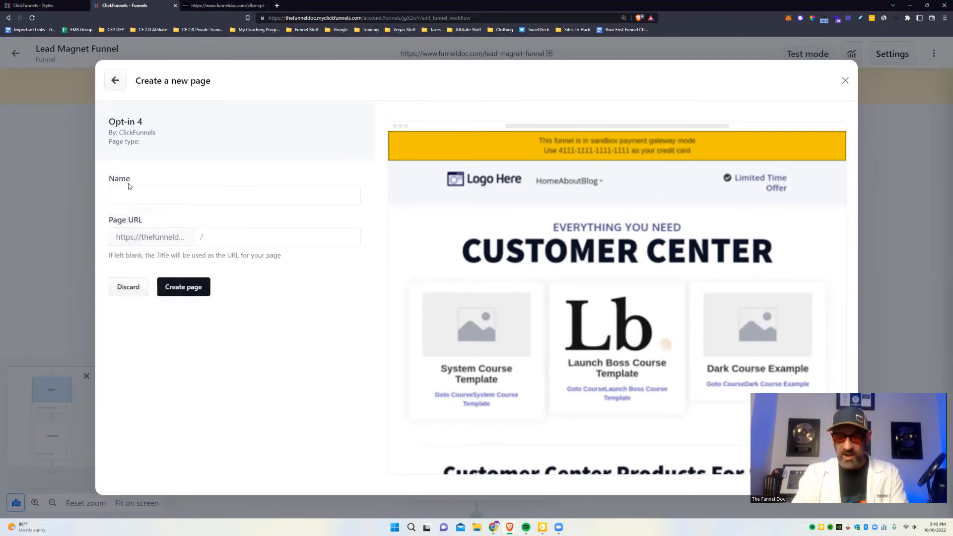
{"action": "type", "text": "opt in"}
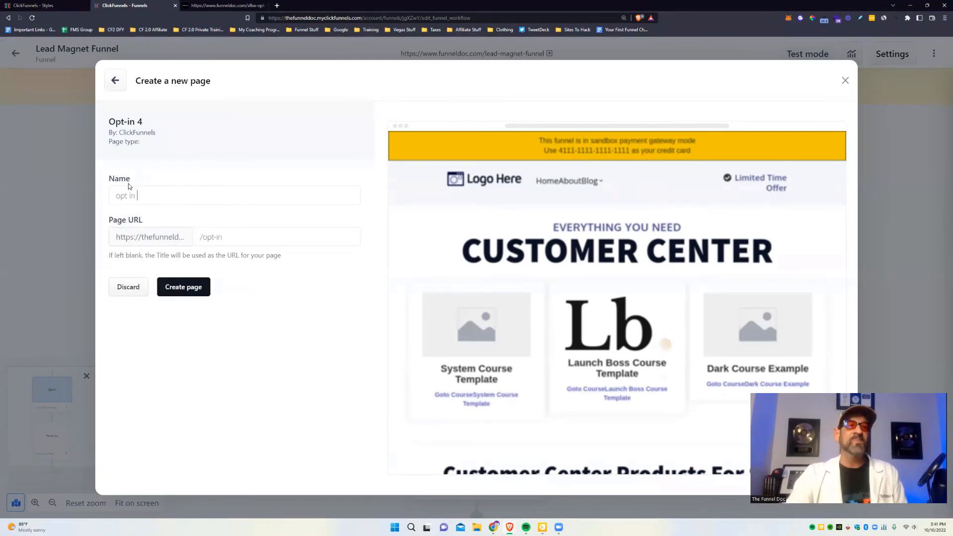
{"action": "left_click_drag", "start_coordinate": [233, 240], "coordinate": [198, 239]}
{"action": "left_click", "coordinate": [241, 285]}
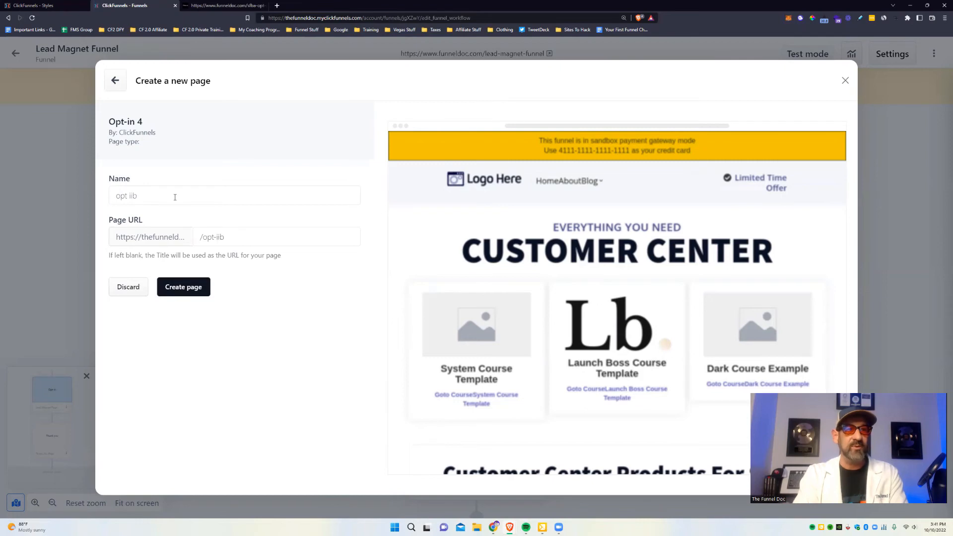
{"action": "type", "text": "-ads hfk;oiuaes h"}
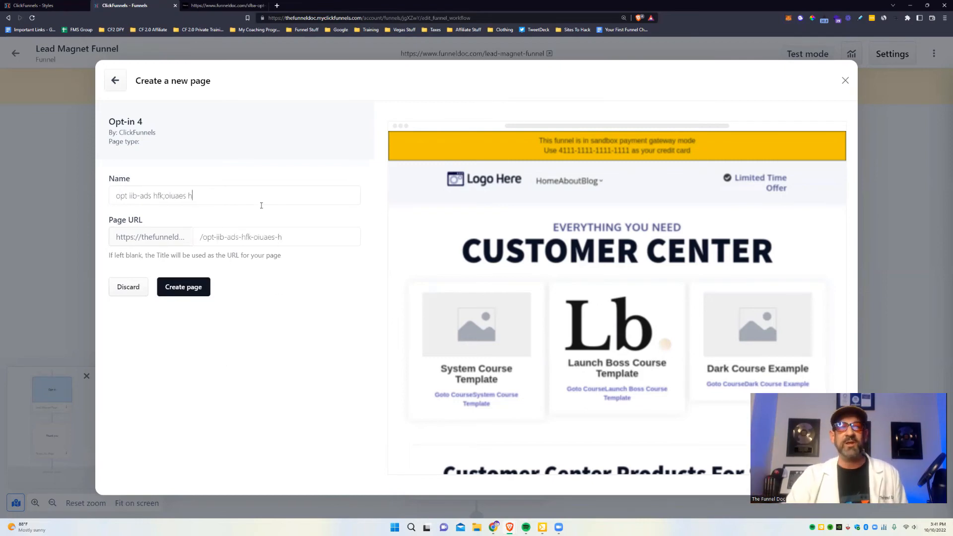
Name the new page "opt in" and create it.
{"action": "left_click_drag", "start_coordinate": [193, 190], "coordinate": [105, 191]}
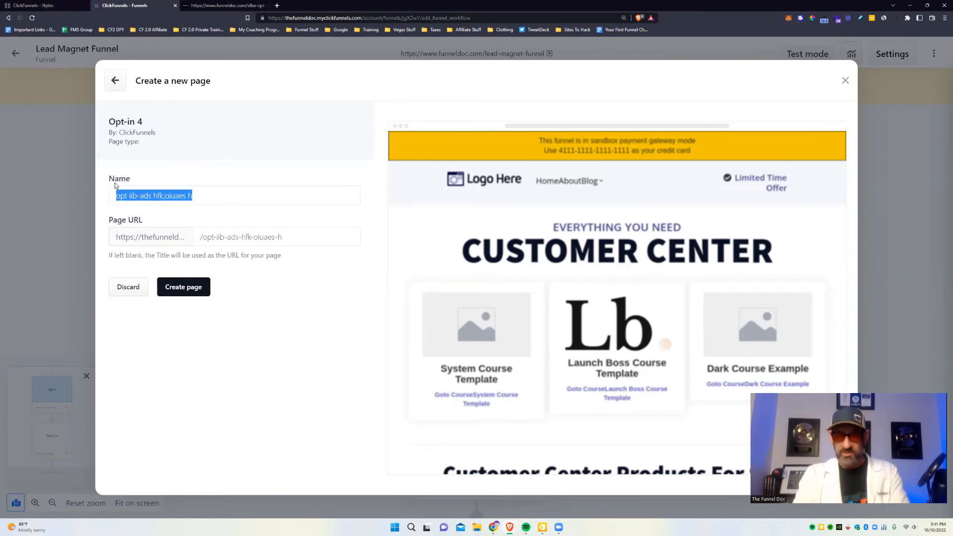
{"action": "type", "text": "opt in"}
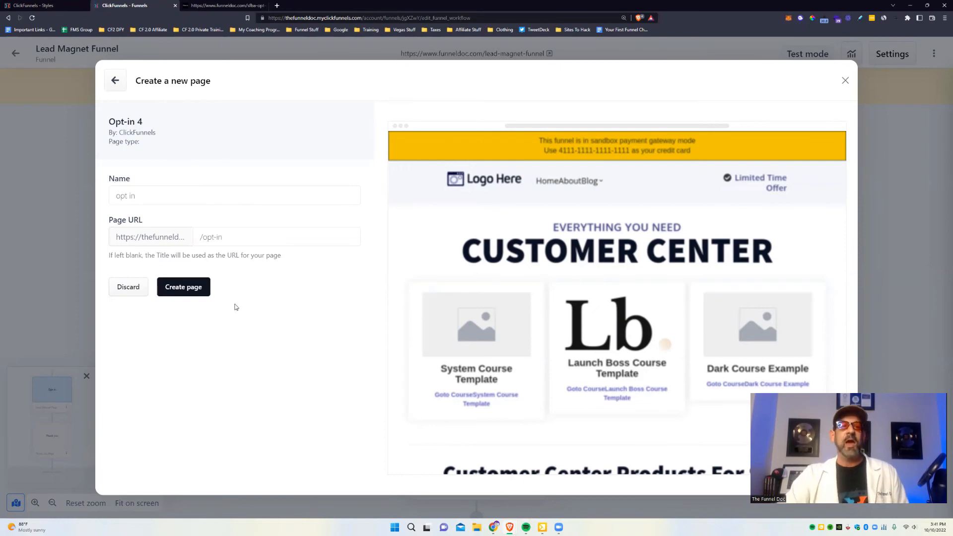
{"action": "left_click", "coordinate": [193, 296]}
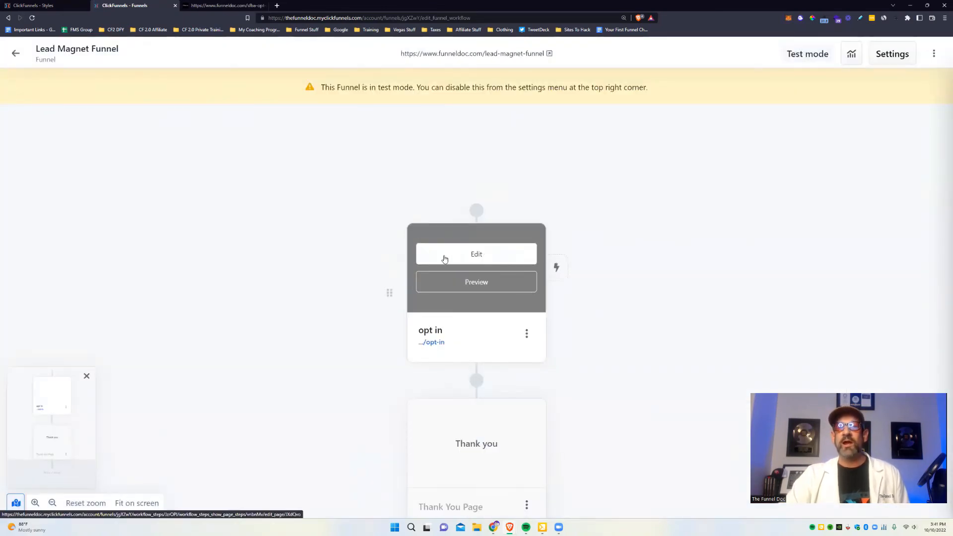
Examine the opt in page's step in the funnel and the existing workflows available to attach, without attaching one.
{"action": "scroll", "coordinate": [523, 246], "scroll_direction": "down", "scroll_amount": 2}
{"action": "scroll", "coordinate": [522, 246], "scroll_direction": "up", "scroll_amount": 3}
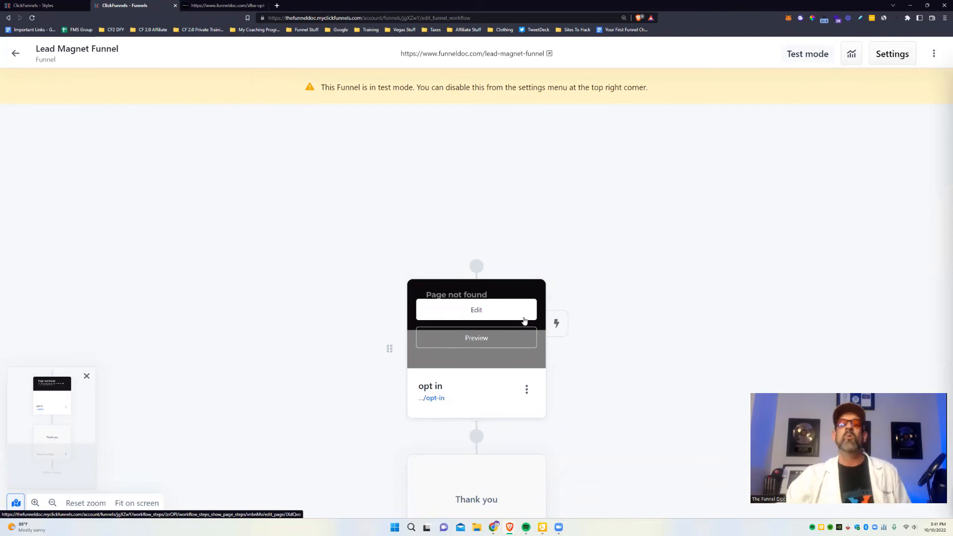
{"action": "scroll", "coordinate": [524, 320], "scroll_direction": "down", "scroll_amount": 1}
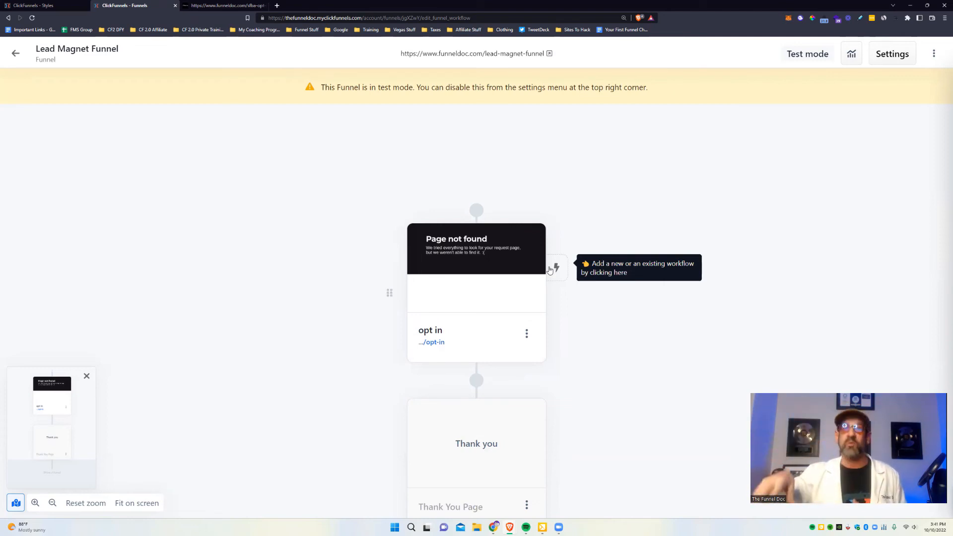
{"action": "scroll", "coordinate": [585, 296], "scroll_direction": "down", "scroll_amount": 3}
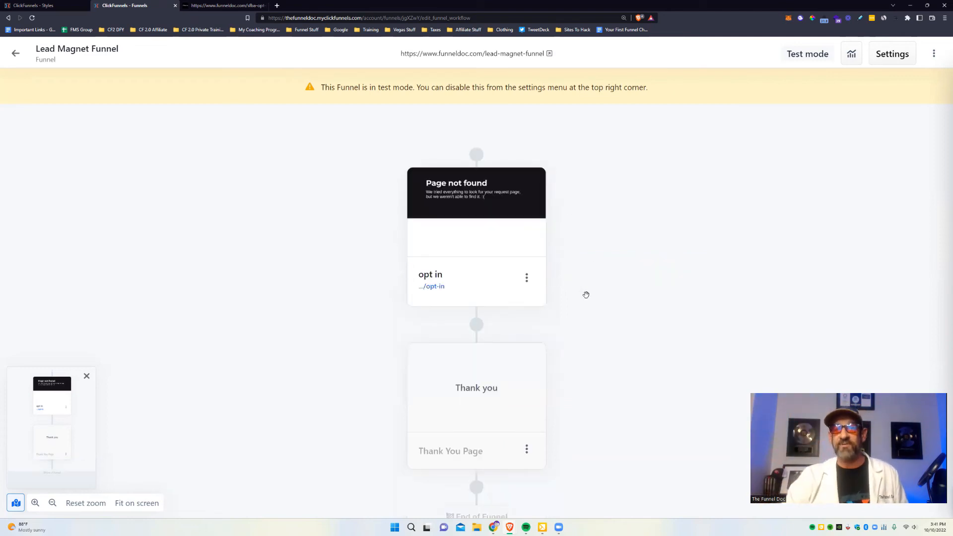
{"action": "scroll", "coordinate": [575, 260], "scroll_direction": "up", "scroll_amount": 4}
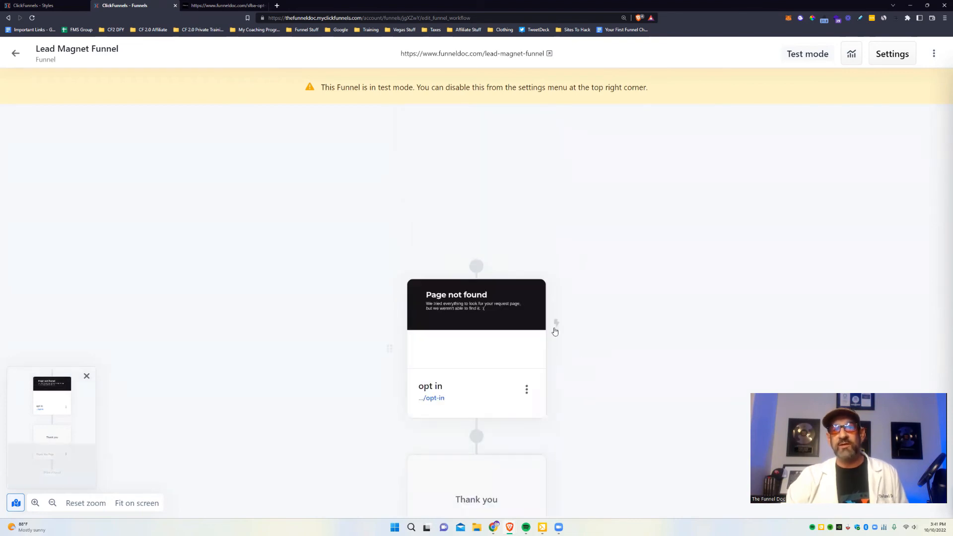
{"action": "left_click", "coordinate": [556, 327]}
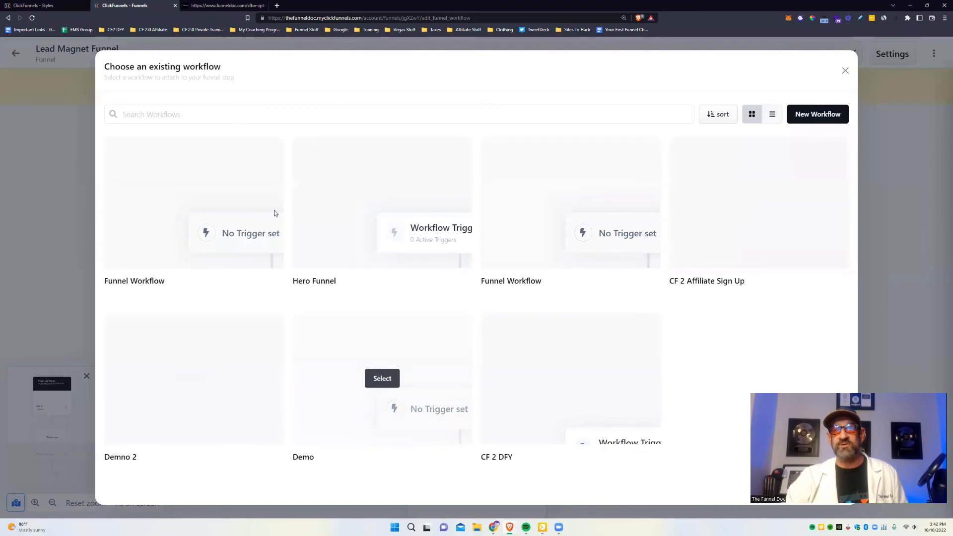
{"action": "left_click", "coordinate": [846, 72]}
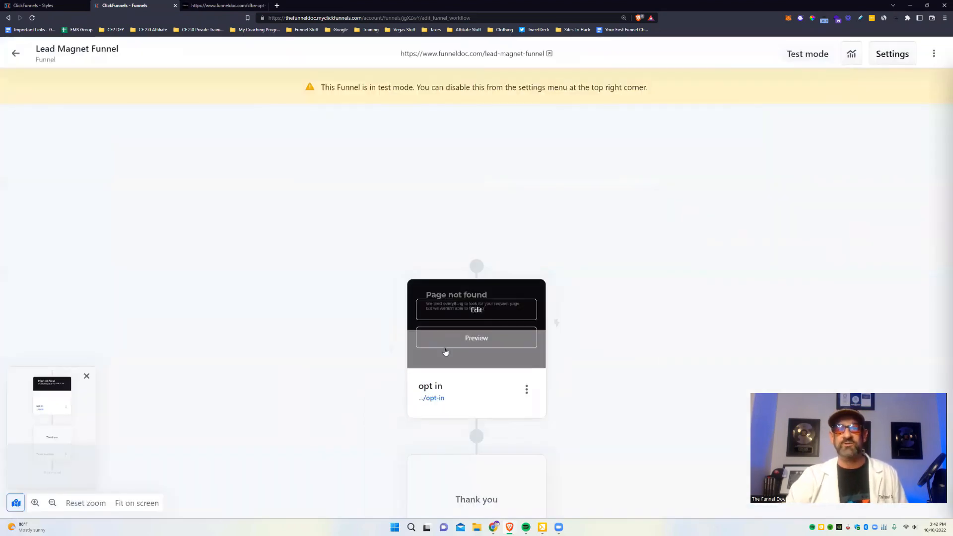
Reorder the funnel by moving the opt in page below the Thank You Page, and move it back above.
{"action": "scroll", "coordinate": [684, 305], "scroll_direction": "down", "scroll_amount": 2}
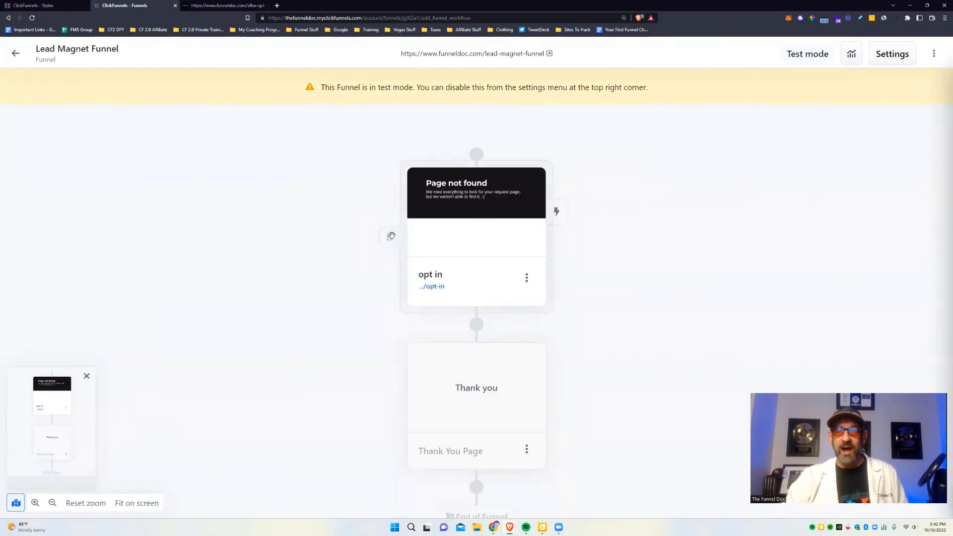
{"action": "left_click_drag", "start_coordinate": [391, 235], "coordinate": [471, 404]}
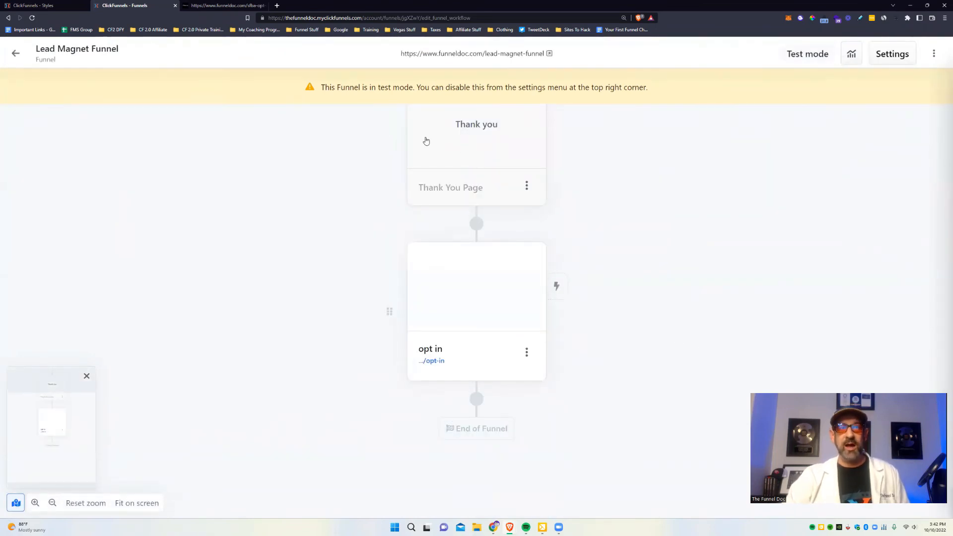
{"action": "scroll", "coordinate": [581, 260], "scroll_direction": "up", "scroll_amount": 3}
{"action": "scroll", "coordinate": [497, 243], "scroll_direction": "down", "scroll_amount": 5}
{"action": "scroll", "coordinate": [397, 298], "scroll_direction": "up", "scroll_amount": 3}
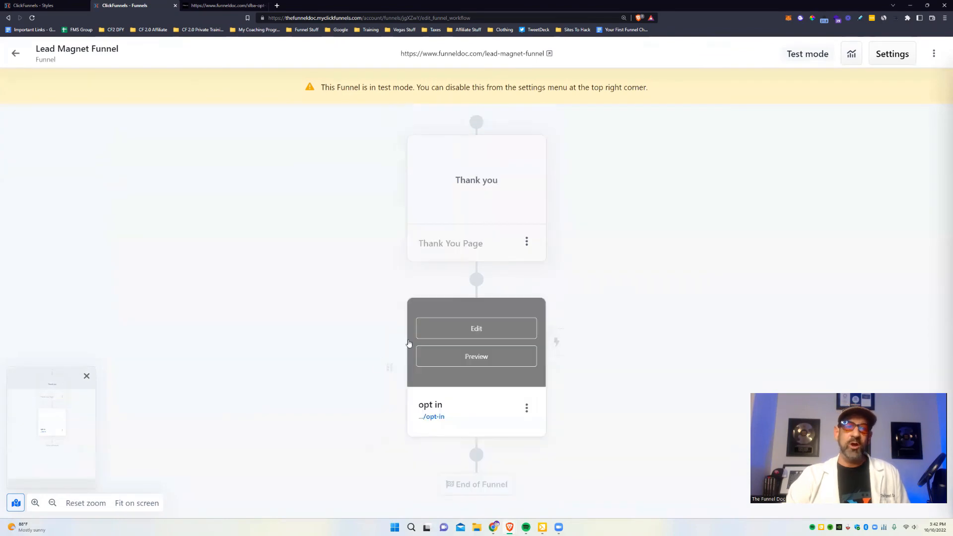
{"action": "left_click_drag", "start_coordinate": [392, 368], "coordinate": [489, 422]}
{"action": "scroll", "coordinate": [511, 319], "scroll_direction": "up", "scroll_amount": 3}
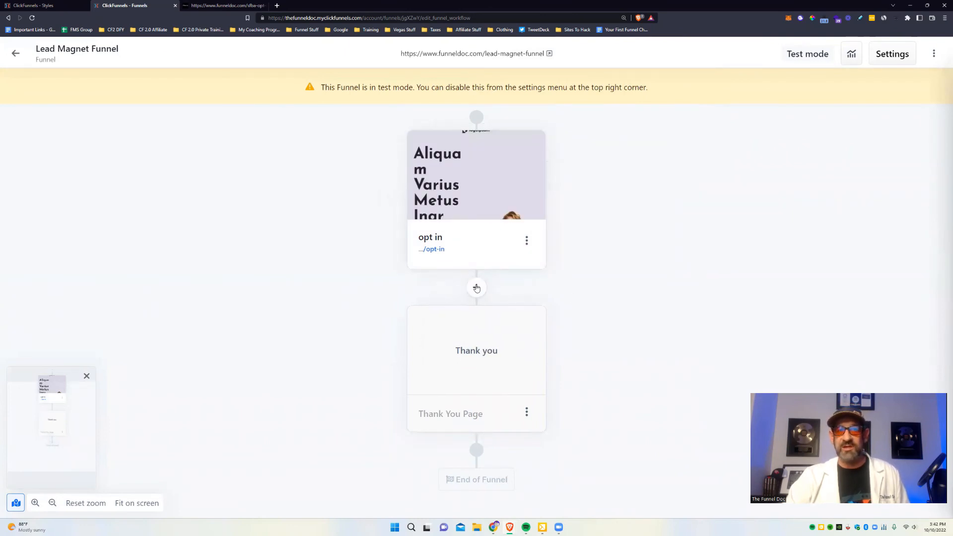
Examine the opt in page's step options and open the page in the editor, then return to the funnel workflow.
{"action": "left_click", "coordinate": [527, 239]}
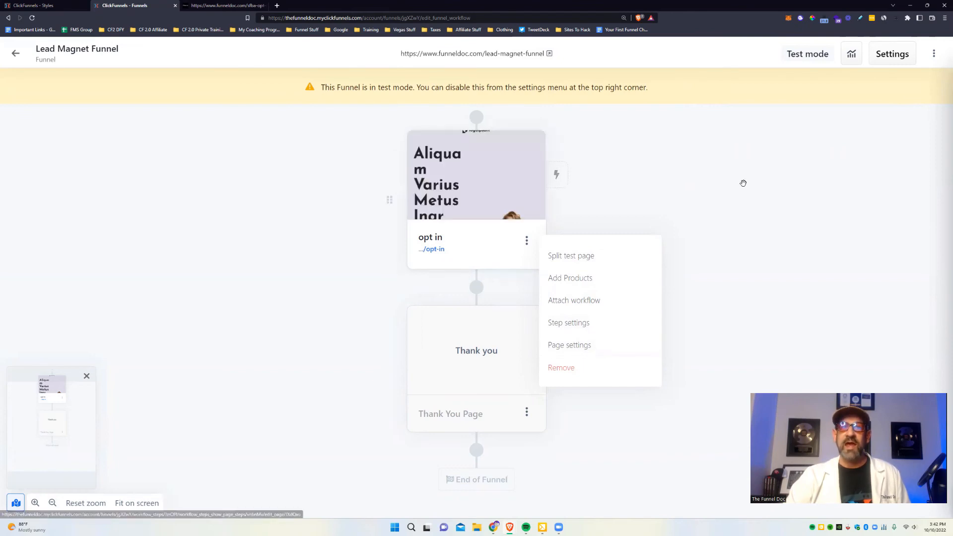
{"action": "mouse_move", "coordinate": [476, 162]}
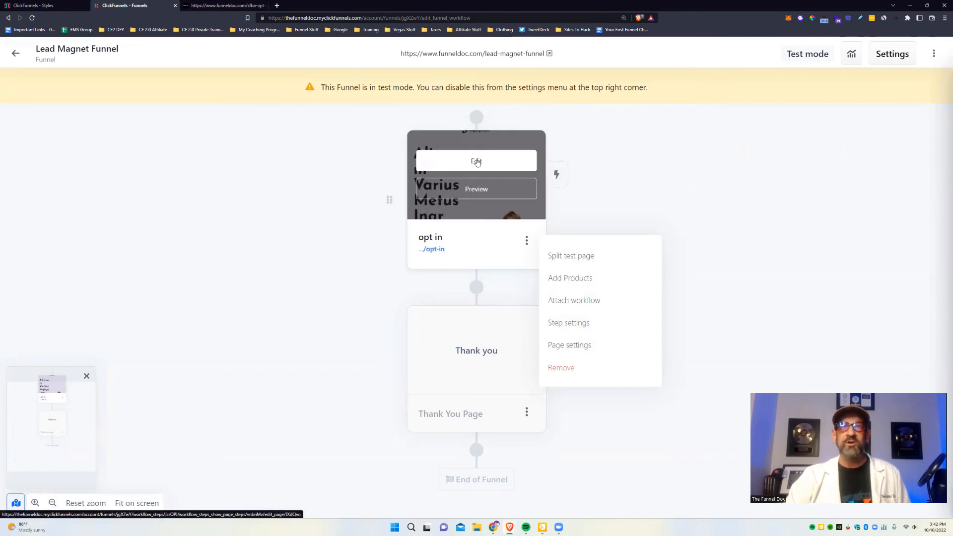
{"action": "left_click", "coordinate": [477, 161]}
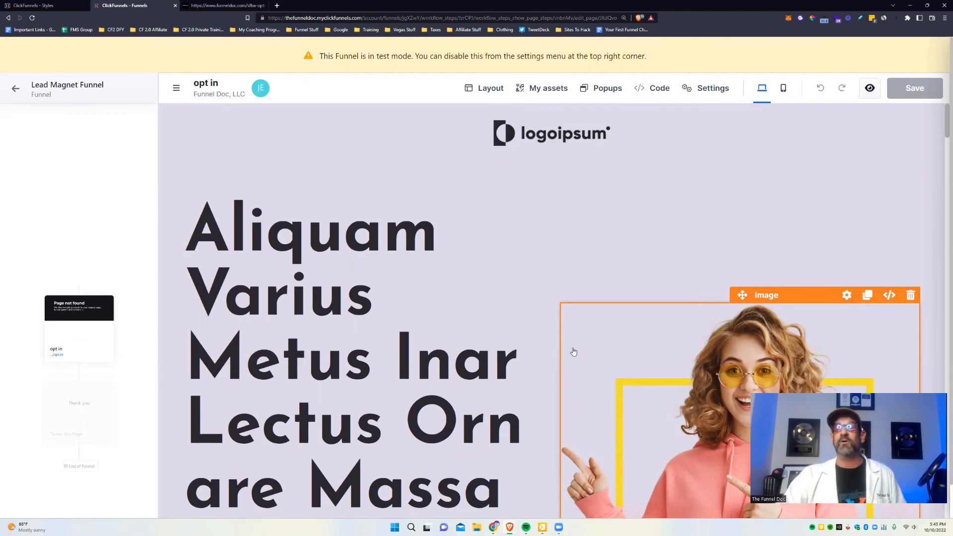
{"action": "left_click", "coordinate": [15, 89]}
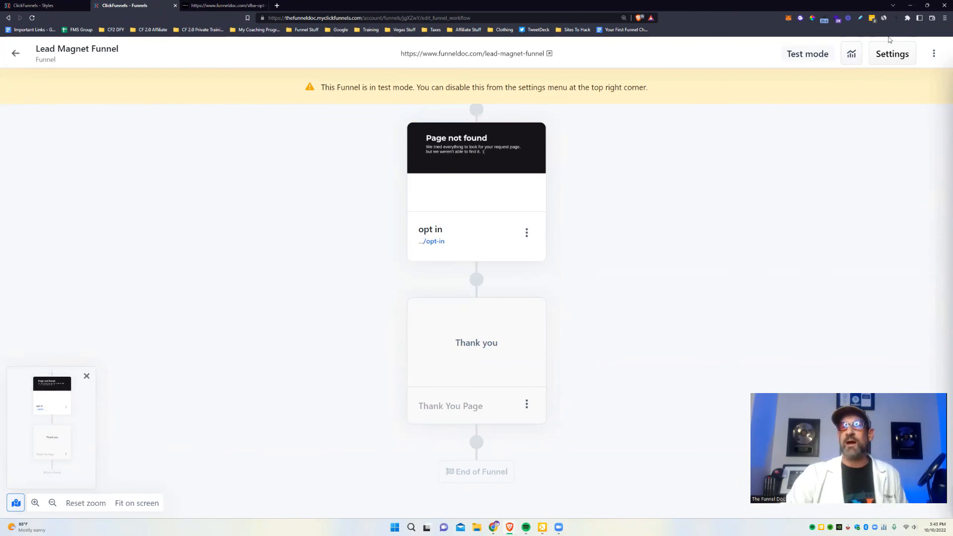
Show the funnel's analytics and set a custom date range from Oct 1, 2022 to Oct 7, 2022.
{"action": "left_click", "coordinate": [852, 56]}
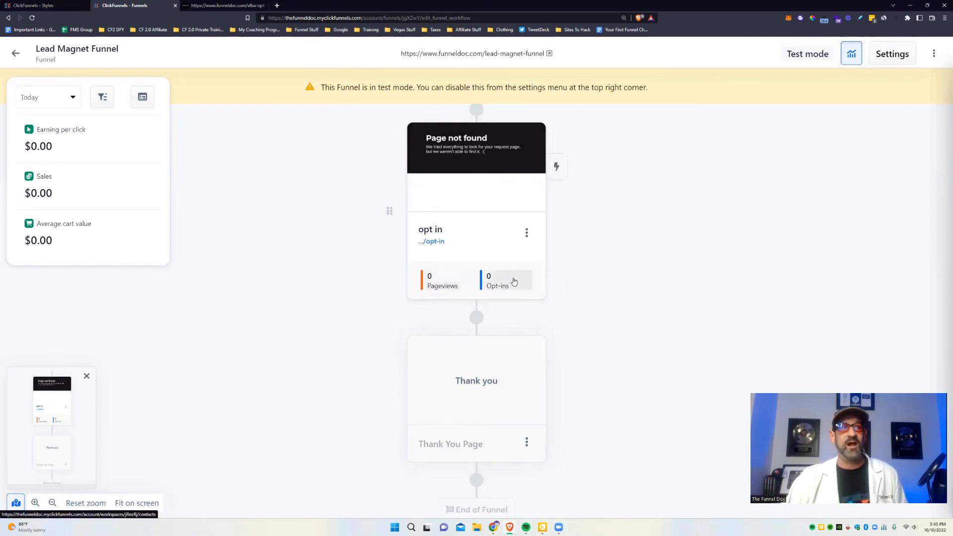
{"action": "left_click", "coordinate": [46, 98]}
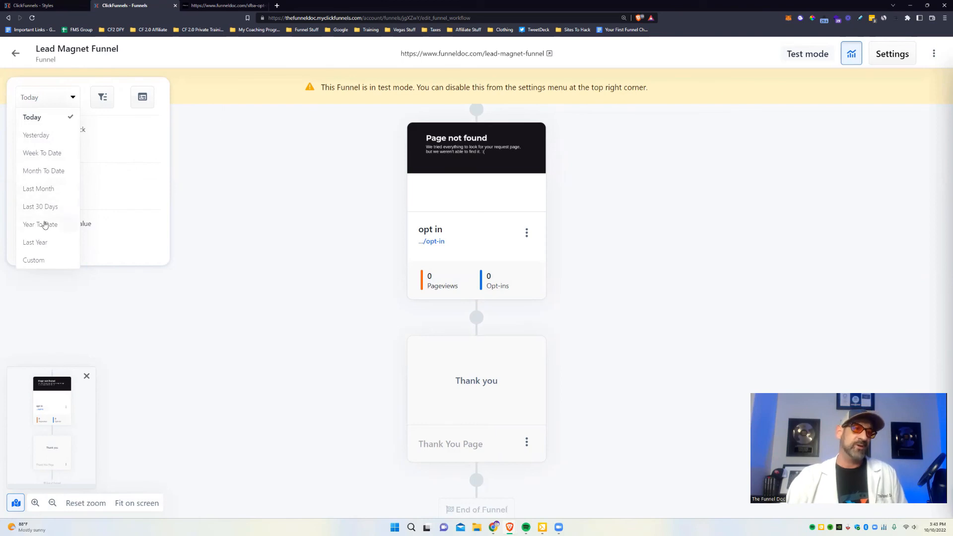
{"action": "left_click", "coordinate": [52, 262]}
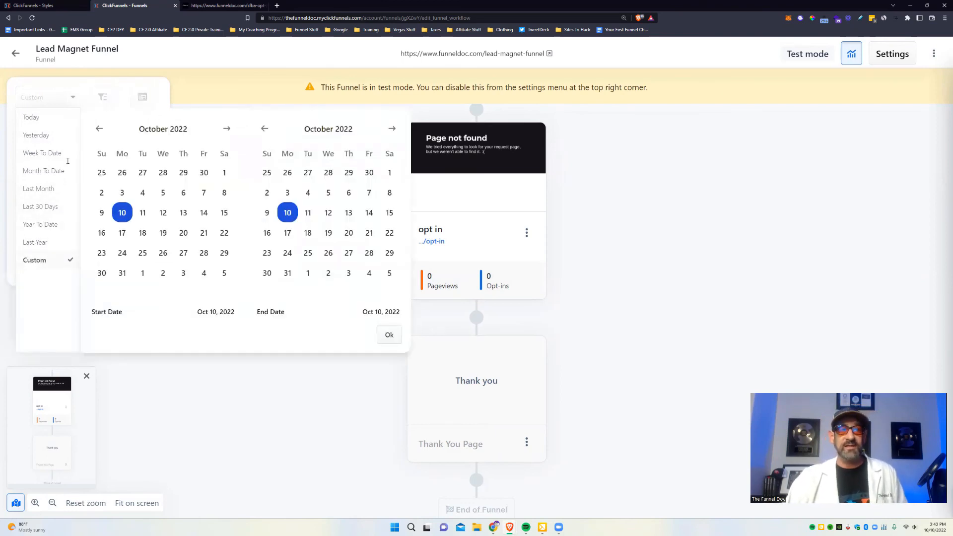
{"action": "left_click", "coordinate": [224, 172]}
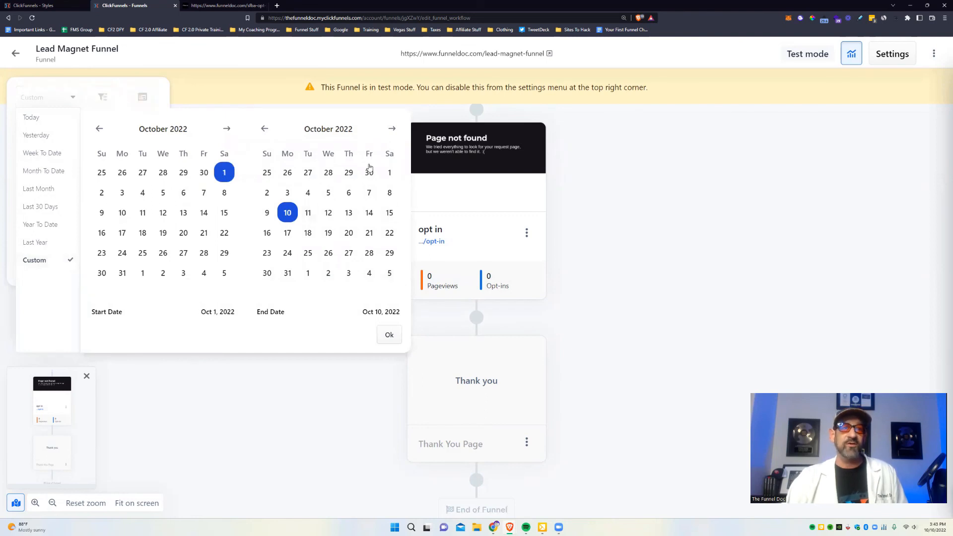
{"action": "left_click", "coordinate": [371, 194]}
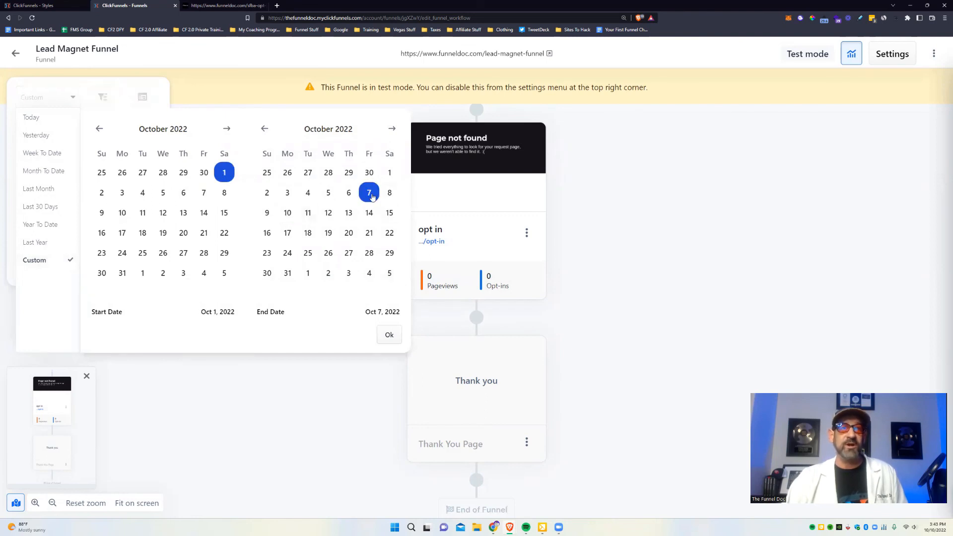
{"action": "left_click", "coordinate": [389, 335]}
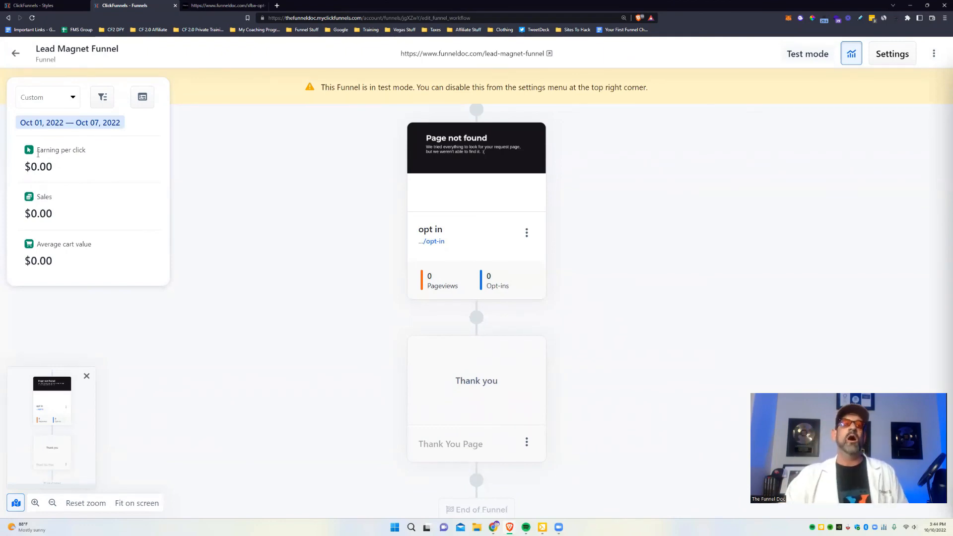
{"action": "scroll", "coordinate": [511, 333], "scroll_direction": "down", "scroll_amount": 3}
{"action": "scroll", "coordinate": [553, 220], "scroll_direction": "up", "scroll_amount": 4}
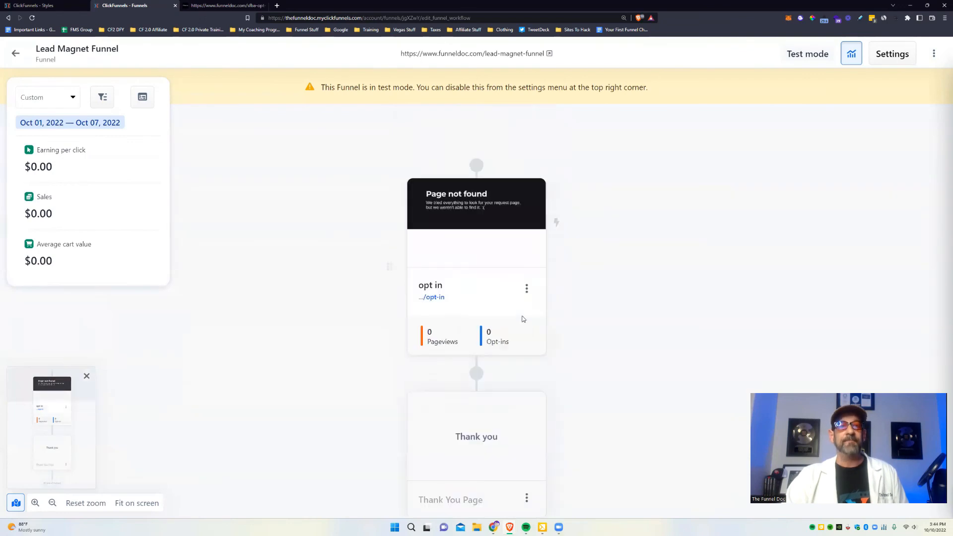
Examine the Lead Magnet Funnel's settings and its share link form with the available categories, without saving or sharing anything.
{"action": "left_click", "coordinate": [878, 56]}
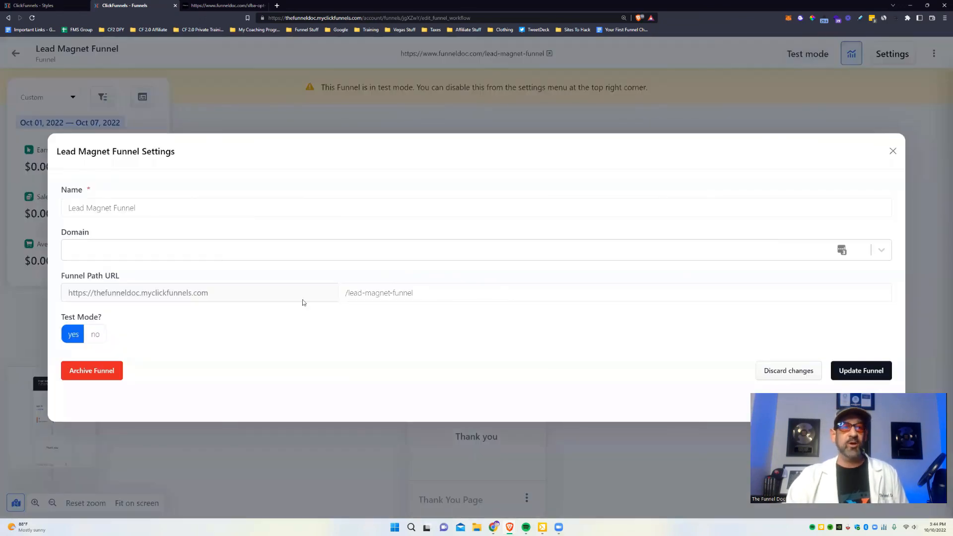
{"action": "left_click", "coordinate": [892, 152]}
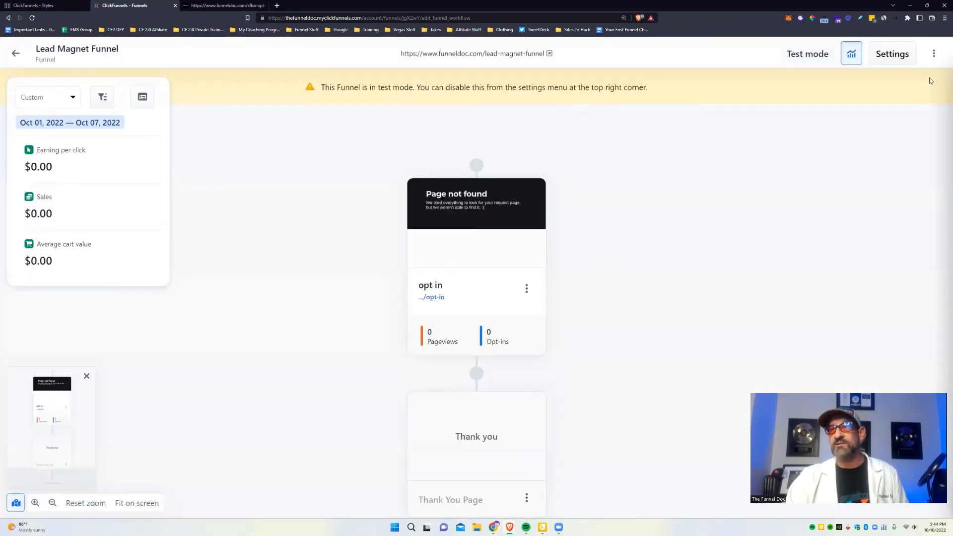
{"action": "left_click", "coordinate": [934, 53]}
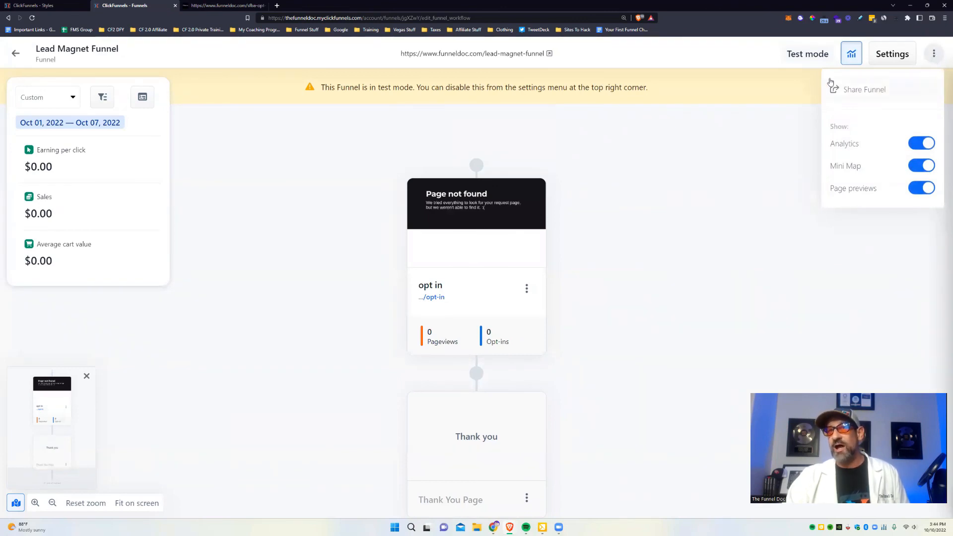
{"action": "left_click", "coordinate": [866, 92]}
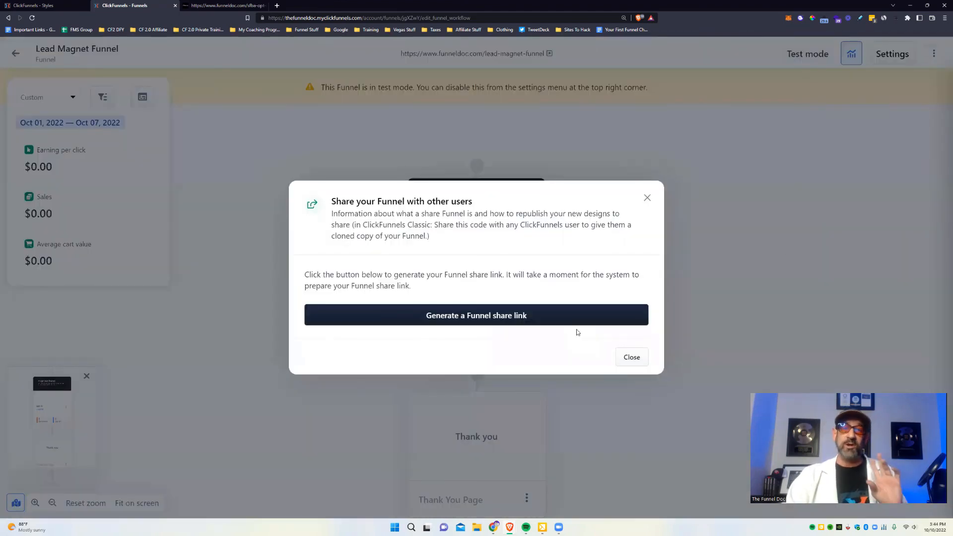
{"action": "left_click", "coordinate": [466, 315]}
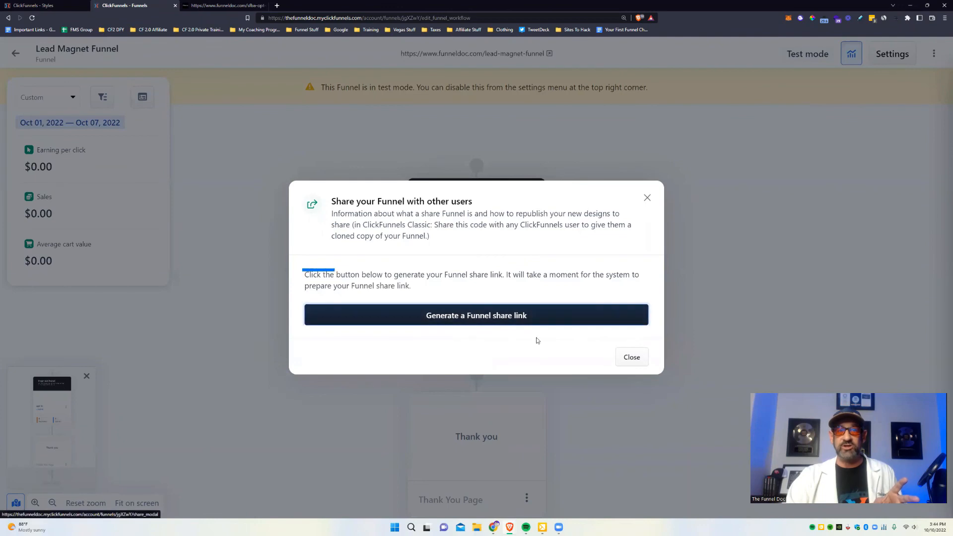
{"action": "scroll", "coordinate": [535, 308], "scroll_direction": "down", "scroll_amount": 3}
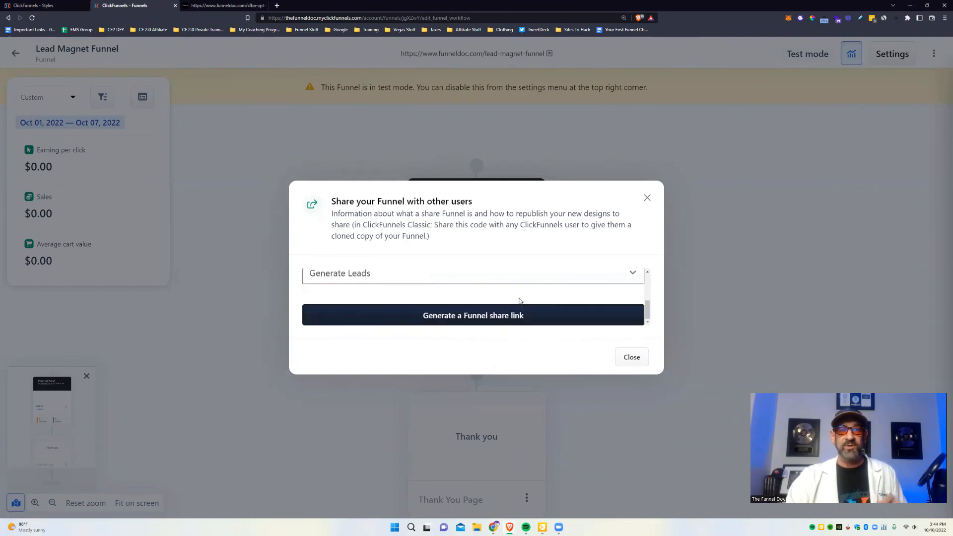
{"action": "scroll", "coordinate": [520, 301], "scroll_direction": "up", "scroll_amount": 2}
{"action": "scroll", "coordinate": [353, 311], "scroll_direction": "down", "scroll_amount": 1}
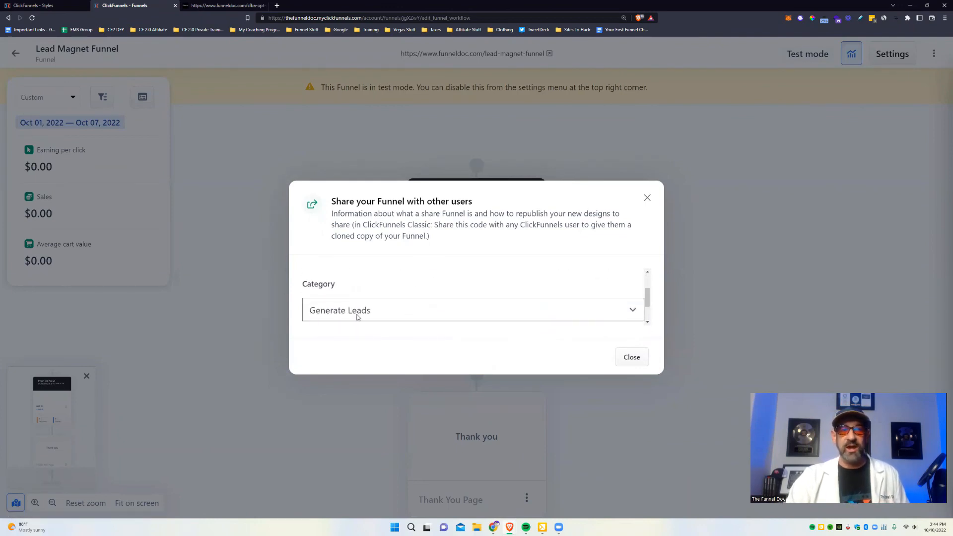
{"action": "left_click", "coordinate": [356, 317]}
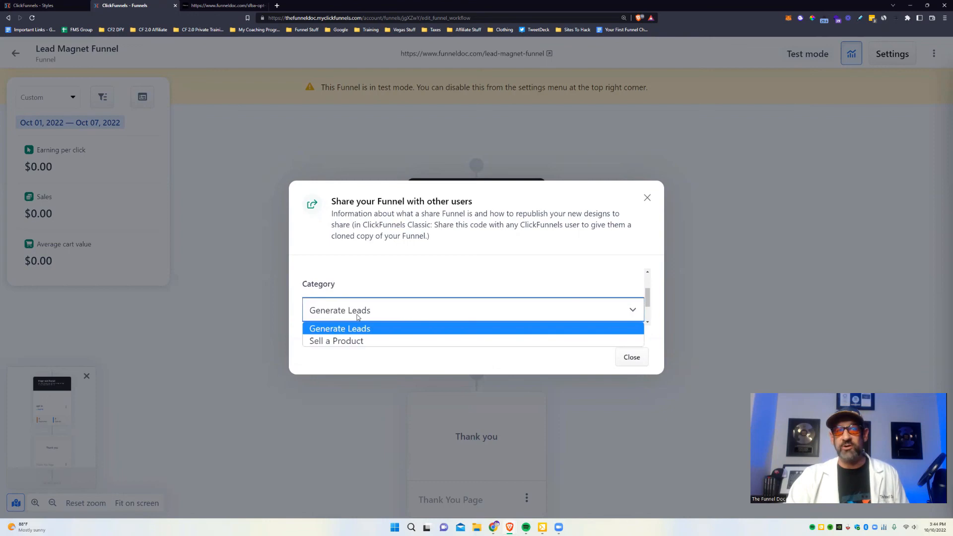
{"action": "left_click", "coordinate": [439, 270]}
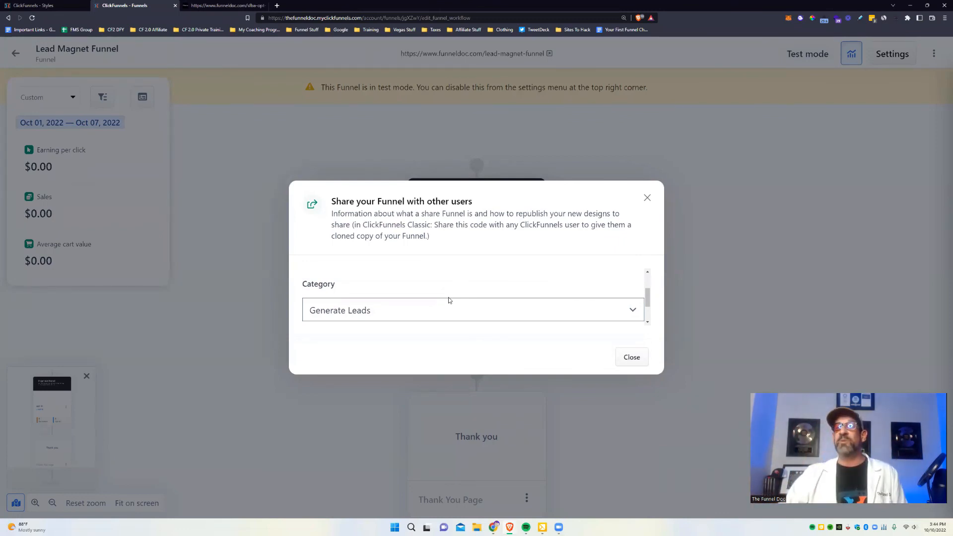
{"action": "left_click", "coordinate": [648, 197]}
Hide the funnel's analytics and mini map, and switch the page previews off and back on.
{"action": "left_click", "coordinate": [934, 56]}
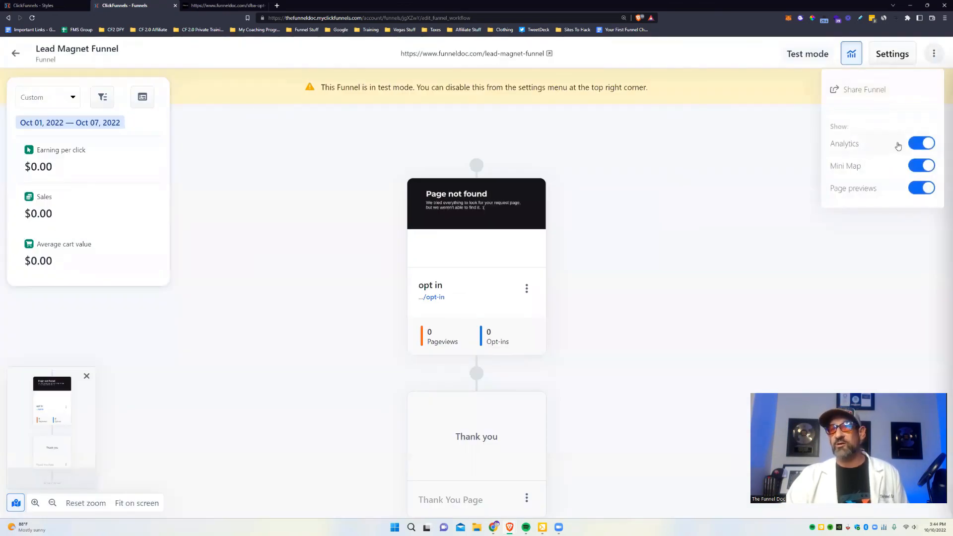
{"action": "left_click", "coordinate": [929, 144]}
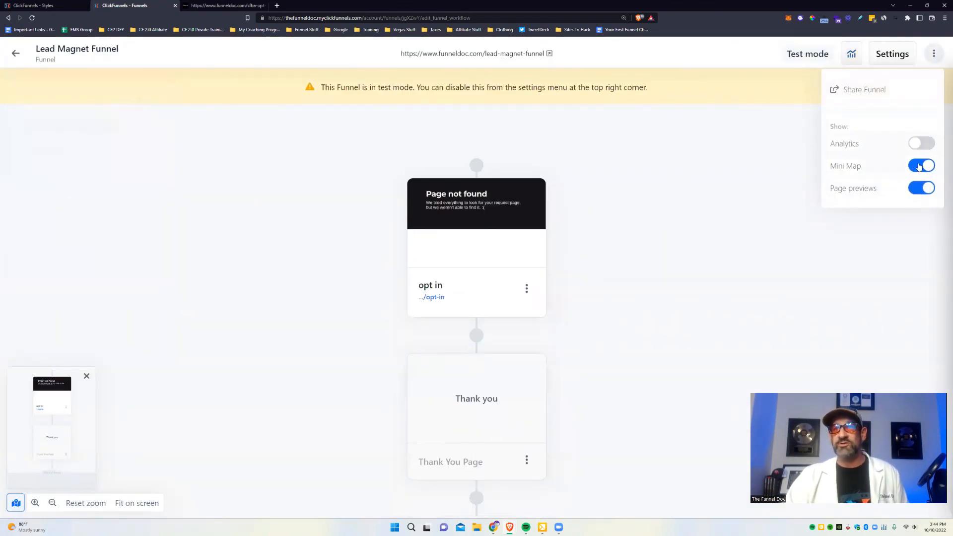
{"action": "left_click", "coordinate": [920, 167]}
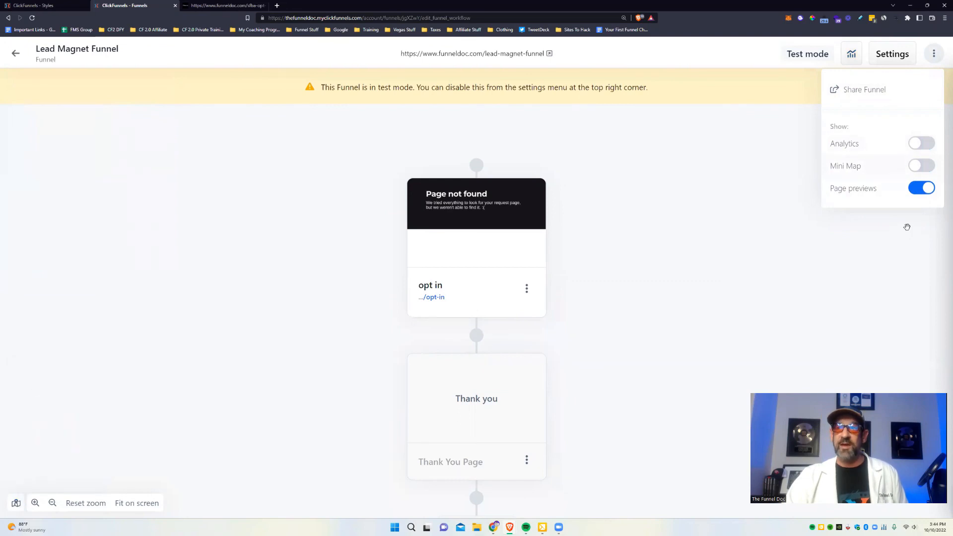
{"action": "left_click", "coordinate": [920, 189]}
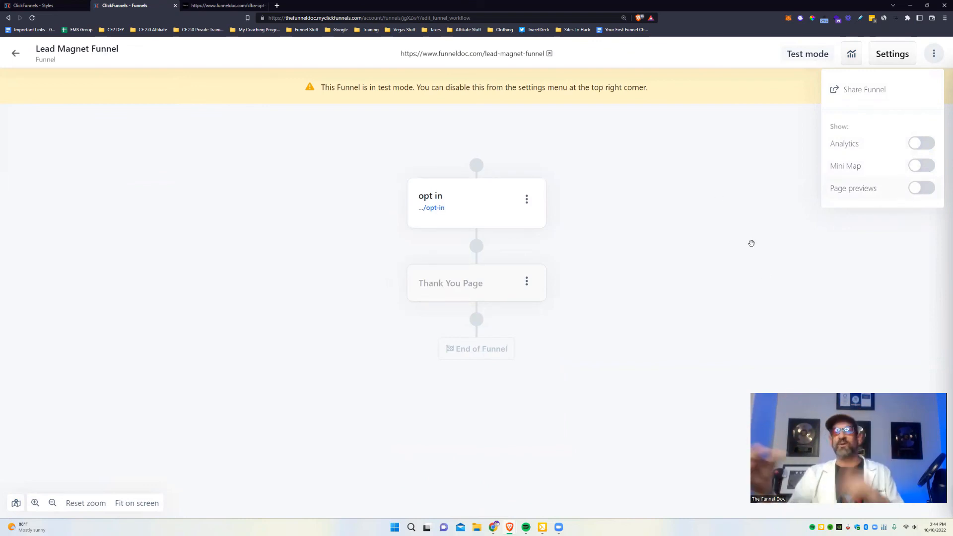
{"action": "left_click", "coordinate": [928, 189]}
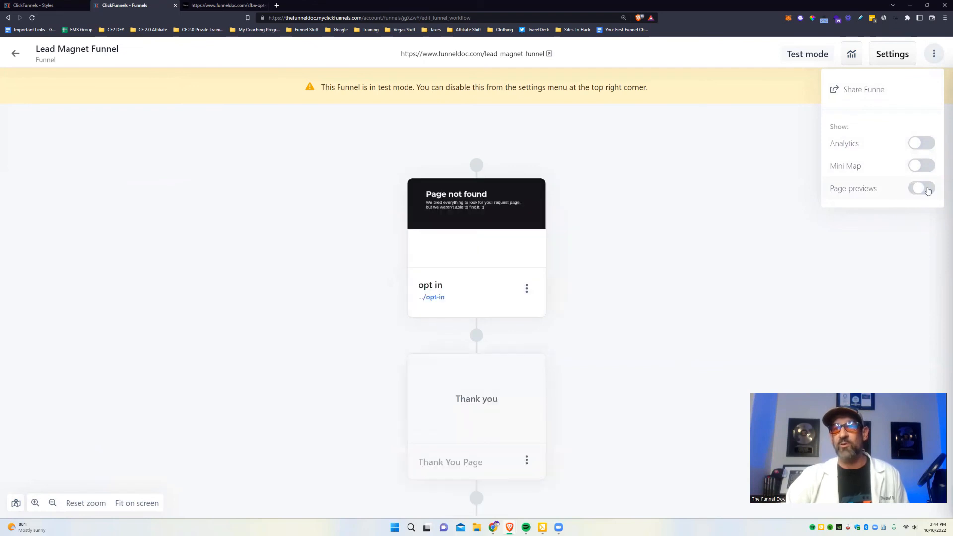
{"action": "mouse_move", "coordinate": [500, 251]}
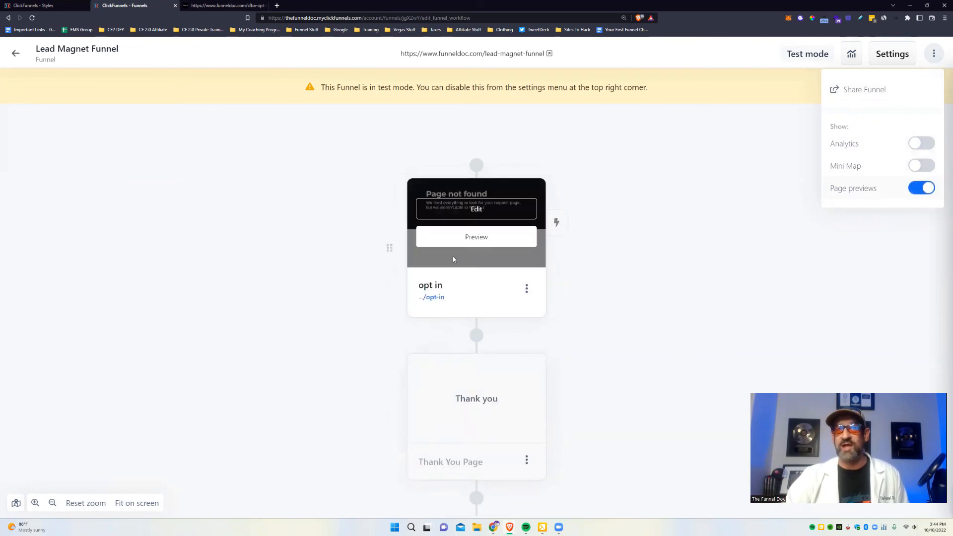